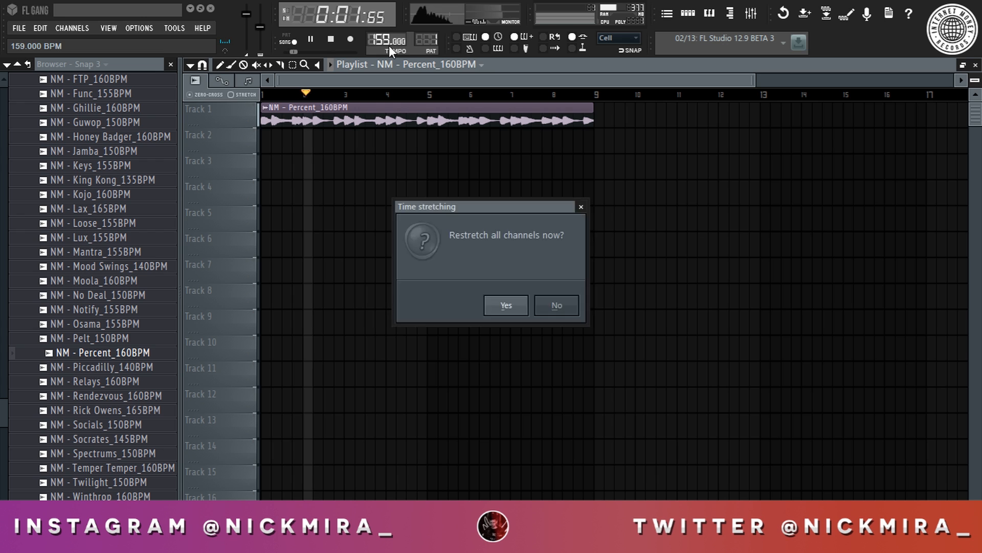
Place Pattern 1 on Track 2 at bar 1 and extend it to bar 9, matching the sample clip's length.
left_click(337, 227)
left_click(277, 137)
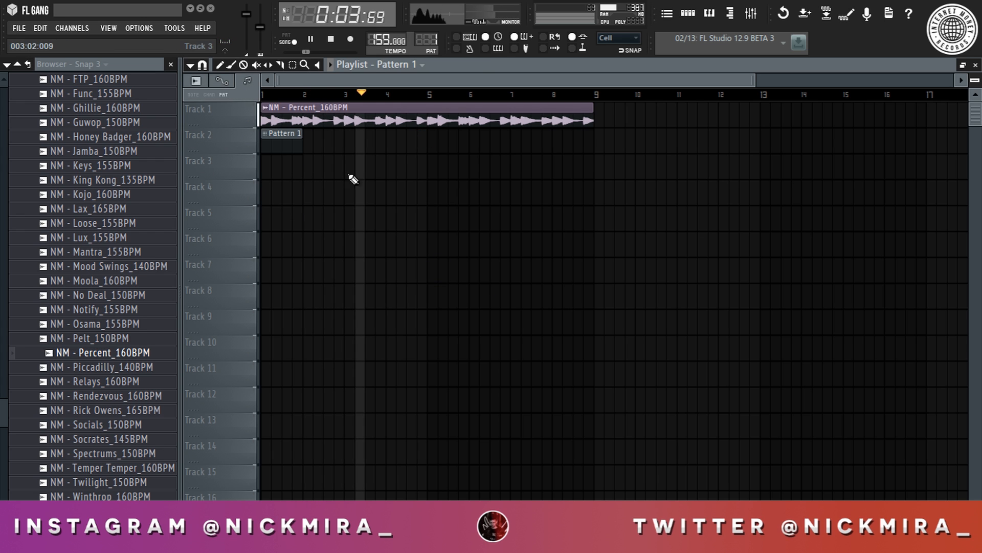
left_click_drag(303, 138, 597, 138)
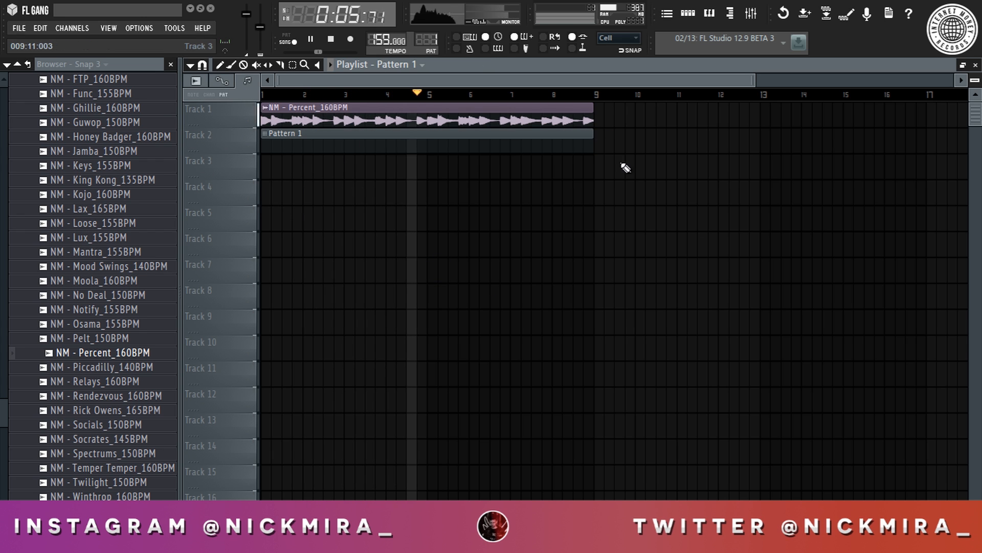
Open the kick's channel settings and place a kick on the first step of Pattern 1.
key("F5")
left_click(238, 130)
left_click(234, 142)
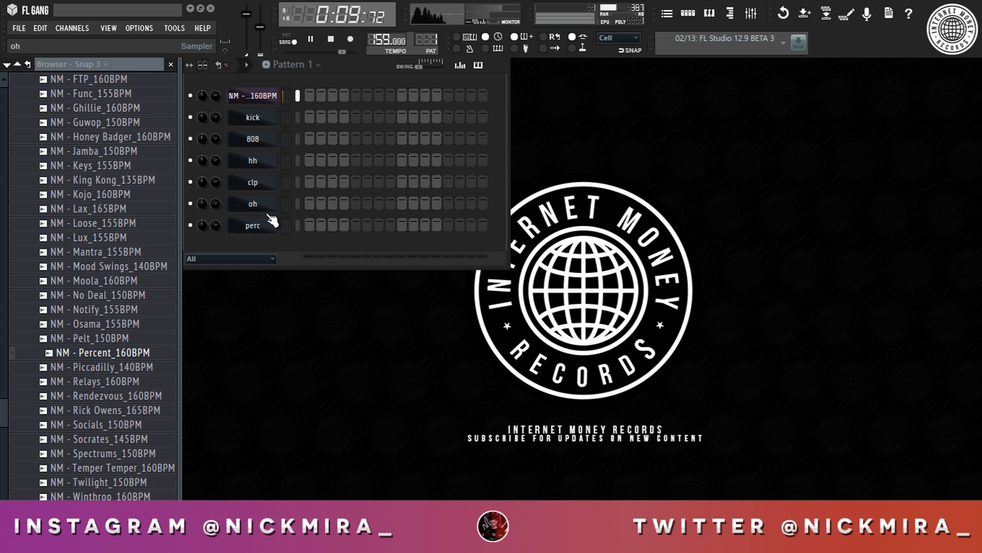
left_click(256, 121)
left_click(310, 117)
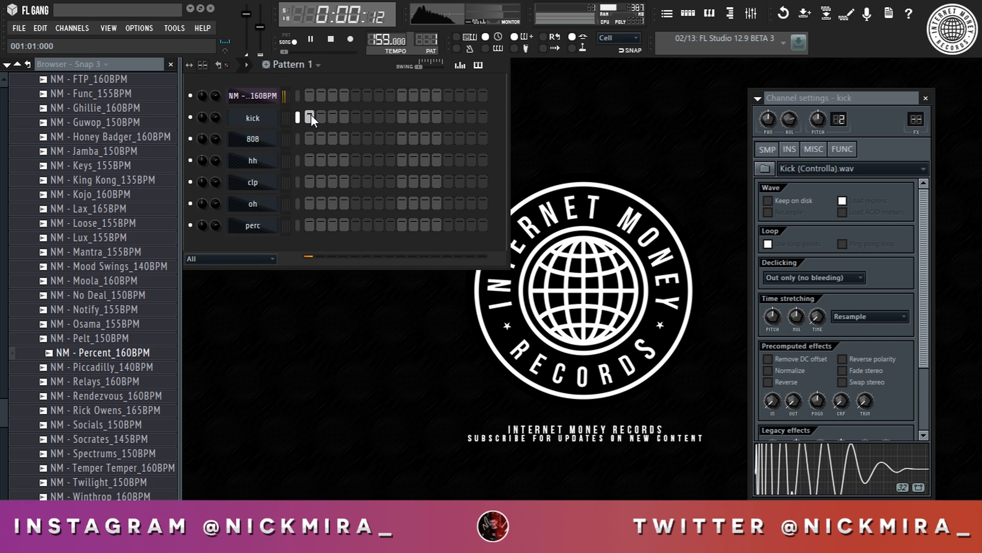
left_click(458, 68)
key("space")
Fill every second step of the hh channel and open its notes in the piano roll.
right_click(264, 167)
left_click(350, 263)
right_click(277, 162)
left_click(310, 163)
Repeat the hi-hat notes across all eight bars and deselect them.
scroll(333, 97, "down", 5)
key("ctrl+b")
key("ctrl+b")
key("ctrl+b")
key("ctrl+b")
scroll(423, 99, "down", 4)
key("ctrl+b")
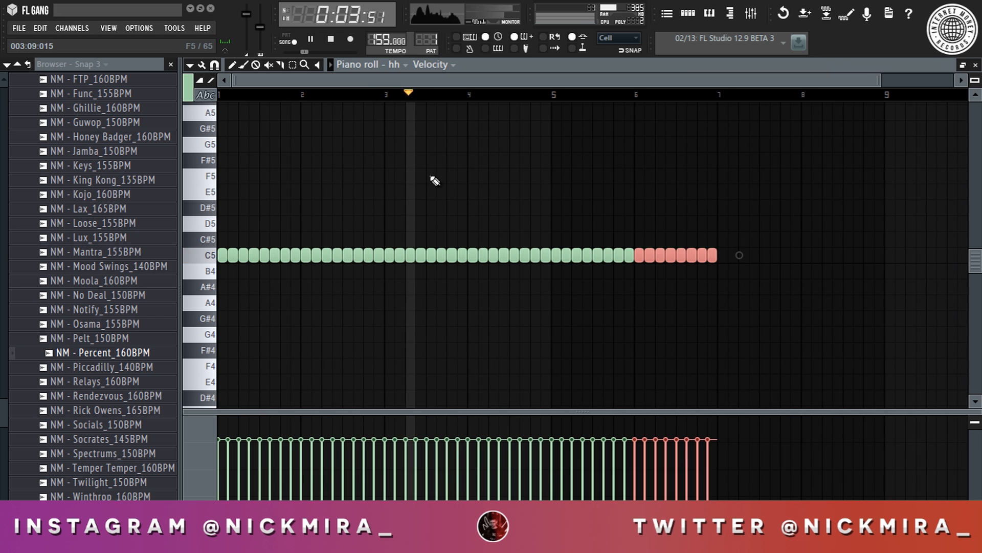
key("ctrl+b")
key("ctrl+b")
key("ctrl+d")
Add chopped hi-hat rolls at G4 ending bar 1, A4 ending bar 2, and D4 twice in bar 3 and once in bar 4.
left_click(295, 335)
scroll(303, 338, "down", 1)
key("ctrl+u")
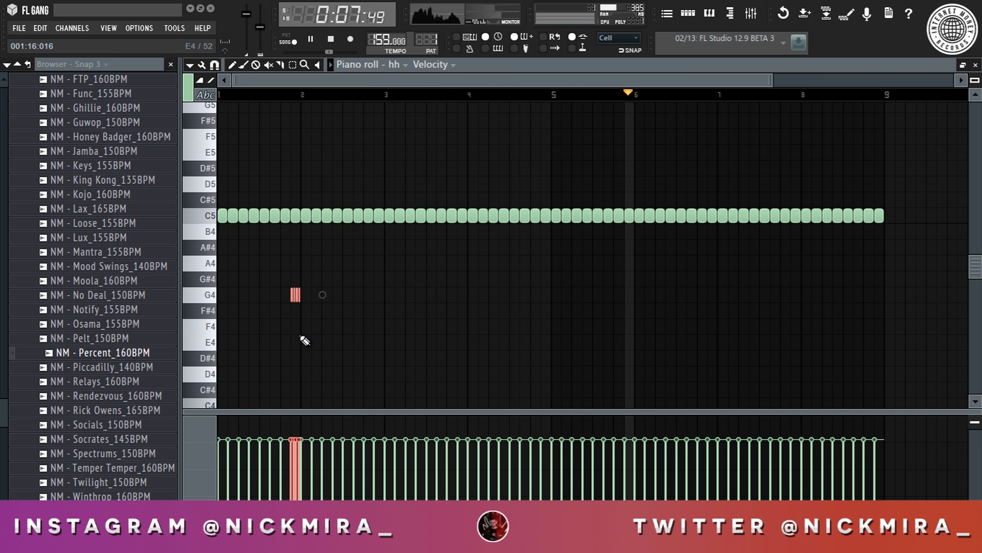
left_click_drag(294, 299, 511, 375)
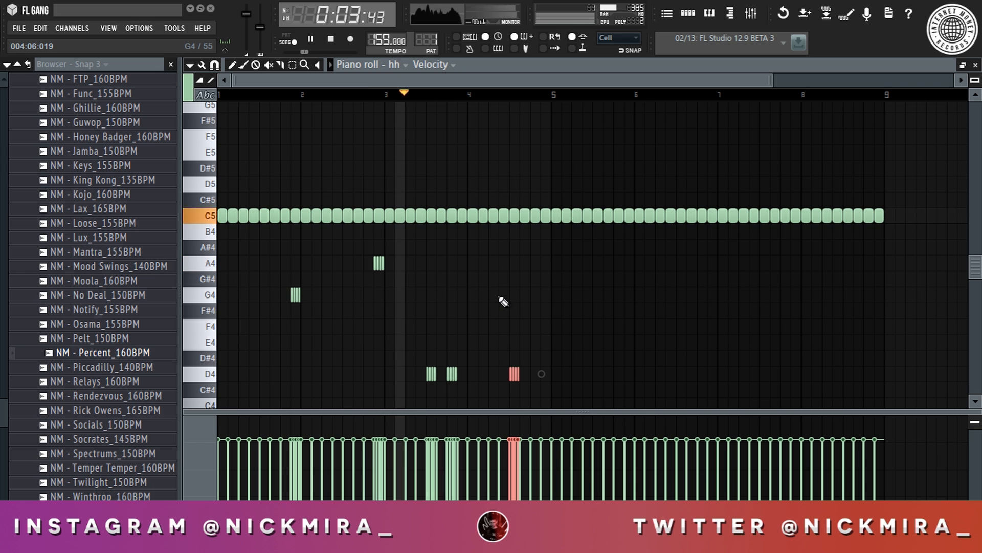
Raise the last hi-hat roll to F4 and shift it to the end of bar 4.
key("ctrl+d")
left_click_drag(507, 375, 544, 386)
key("shift+Up")
key("shift+Up")
key("shift+Up")
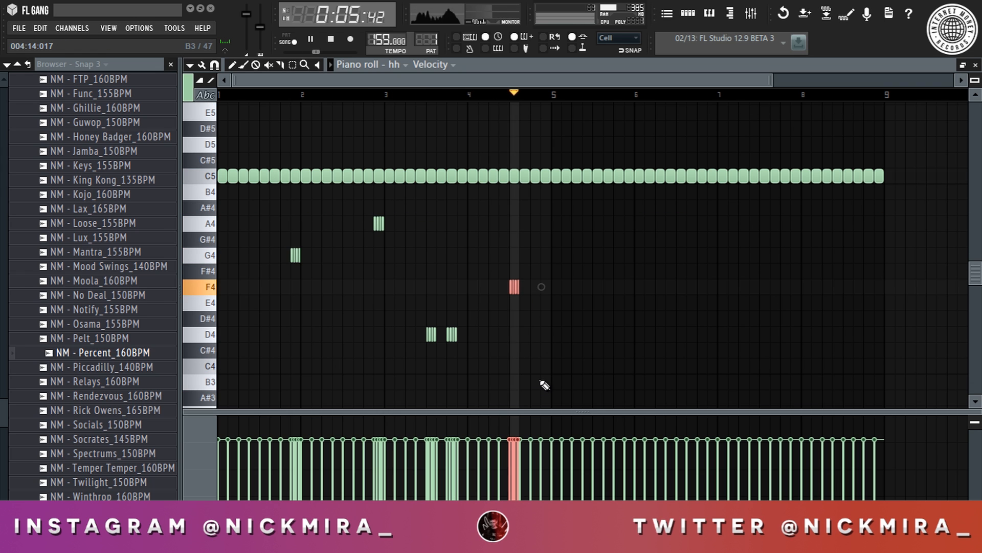
key("space")
key("space")
Replace the hi-hat notes in bars 5 to 8 with a copy of the first four bars, including the rolls.
left_click_drag(559, 169, 924, 295)
key("Delete")
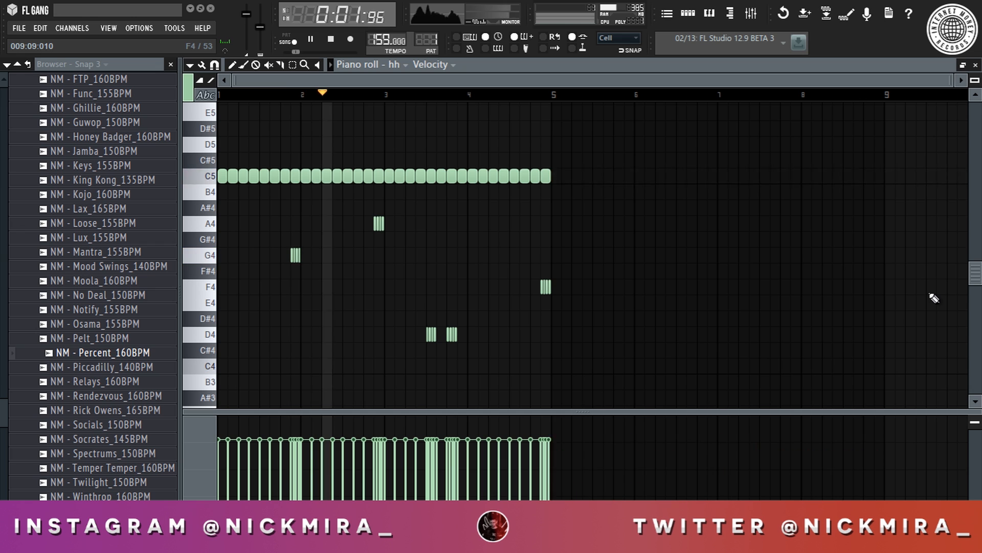
key("ctrl+z")
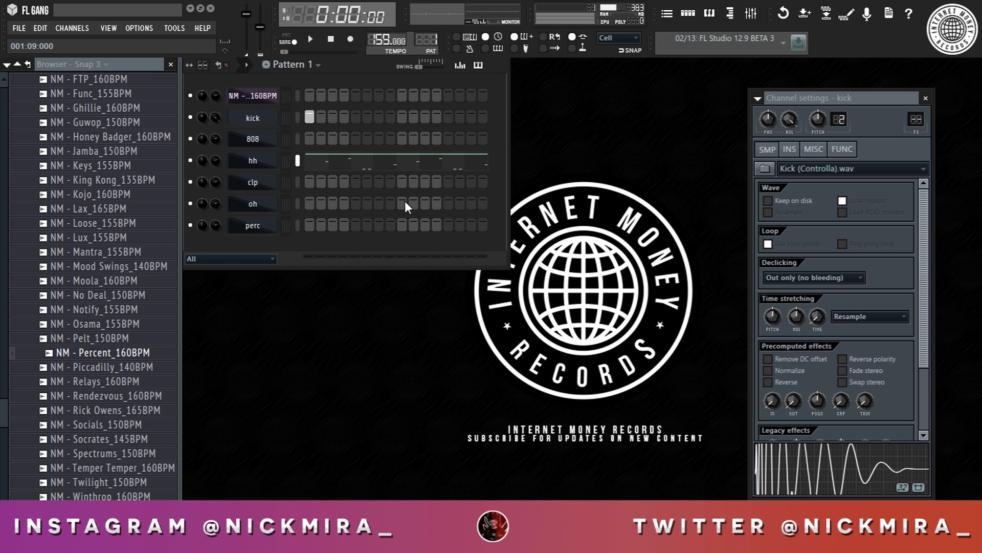
Place a clap on the ninth step of the clp channel and play the pattern.
left_click(403, 182)
key("space")
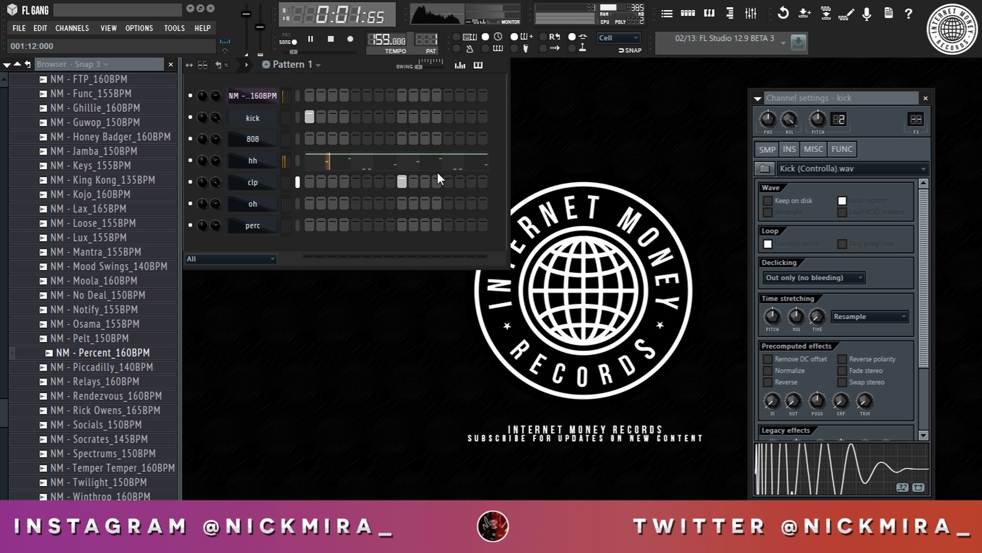
left_click(460, 65)
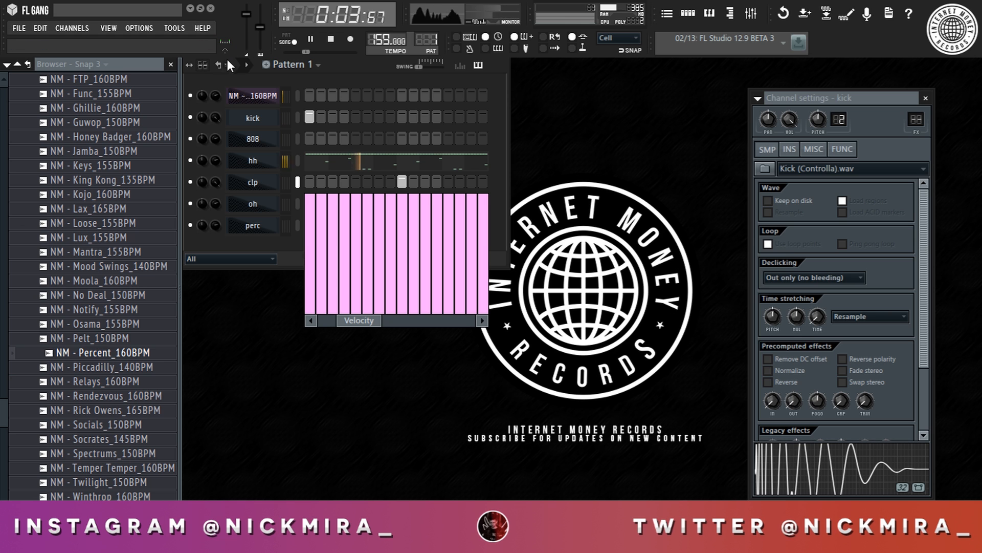
Send the kick to the piano roll with one hit per bar, shifting the bar 2 hit to the fifth step.
right_click(271, 122)
left_click(294, 118)
scroll(304, 99, "down", 5)
right_click(284, 259)
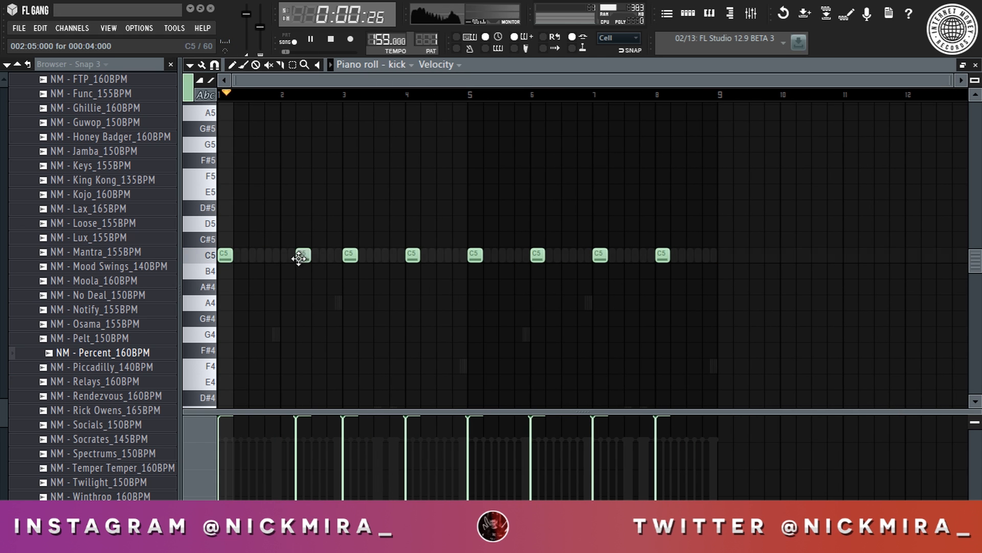
scroll(311, 98, "up", 4)
scroll(307, 94, "down", 4)
right_click(344, 255)
left_click(349, 256)
scroll(328, 98, "up", 4)
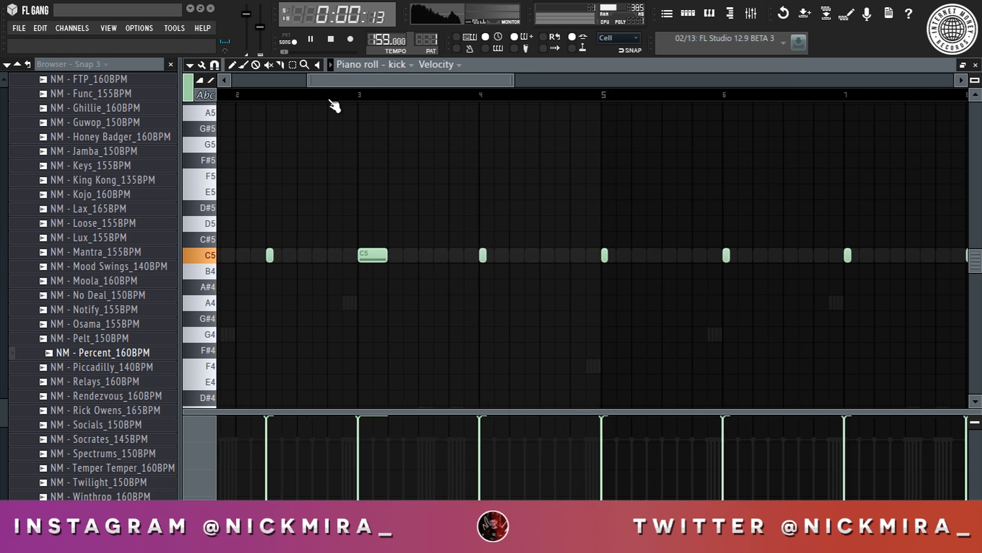
Add a kick two steps before bar 3, shift the bar 4 kick to its fifth step, and add one on its eleventh.
left_click_drag(434, 256, 403, 258)
left_click(359, 255)
left_click_drag(603, 255, 660, 256)
left_click(742, 239)
left_click_drag(742, 238, 741, 255)
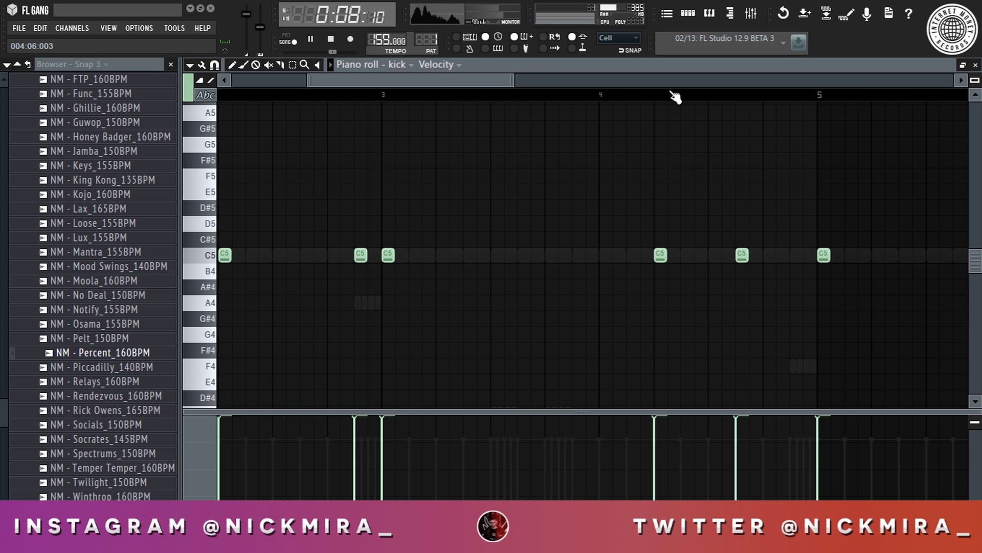
scroll(674, 97, "down", 3)
key("space")
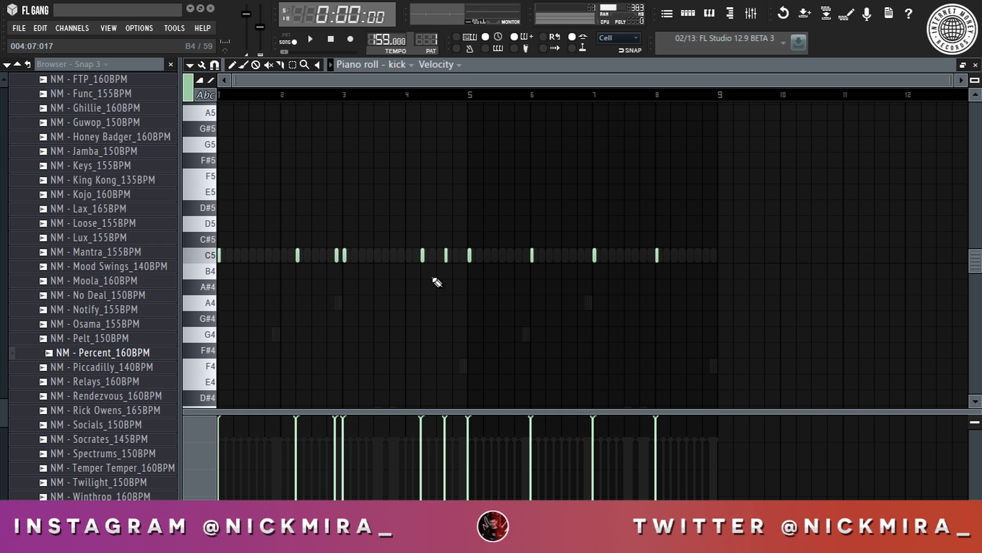
Make the kick notes legato and replace bars 5 to 8 with a copy of the first four bars.
key("ctrl+l")
left_click_drag(467, 231, 740, 341)
key("Delete")
key("ctrl+b")
key("ctrl+d")
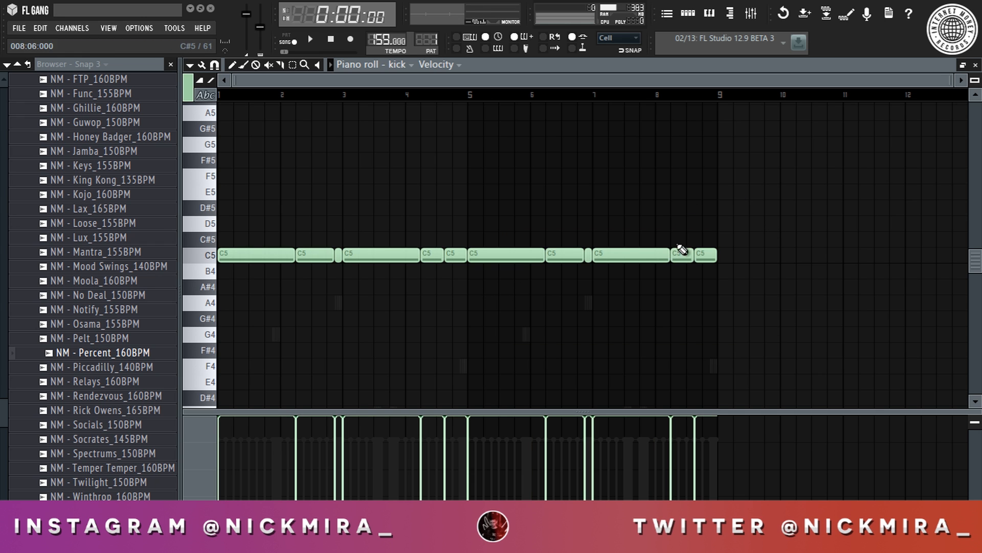
key("space")
key("Escape")
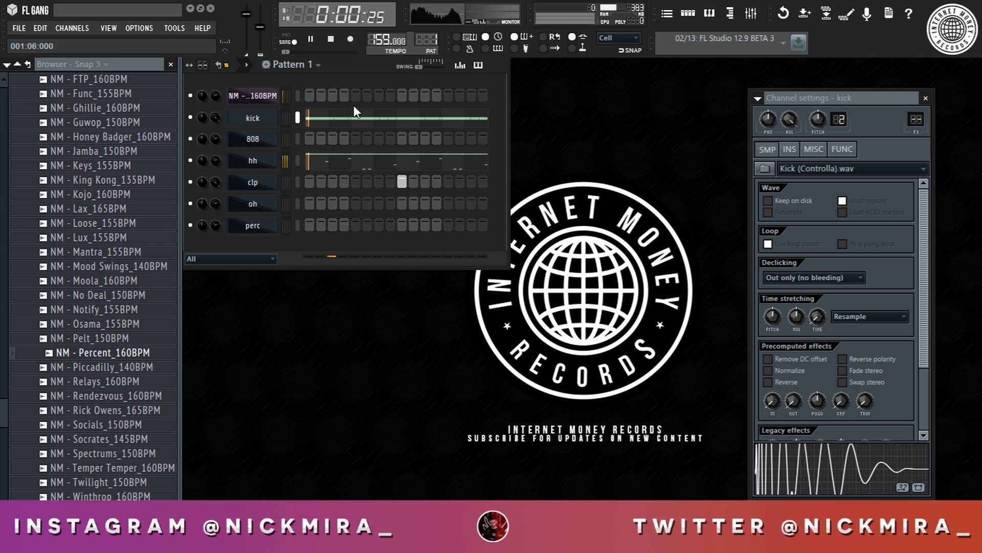
Send the clap to the piano roll and repeat it once per bar through bar 8.
left_click(247, 184)
left_click(460, 65)
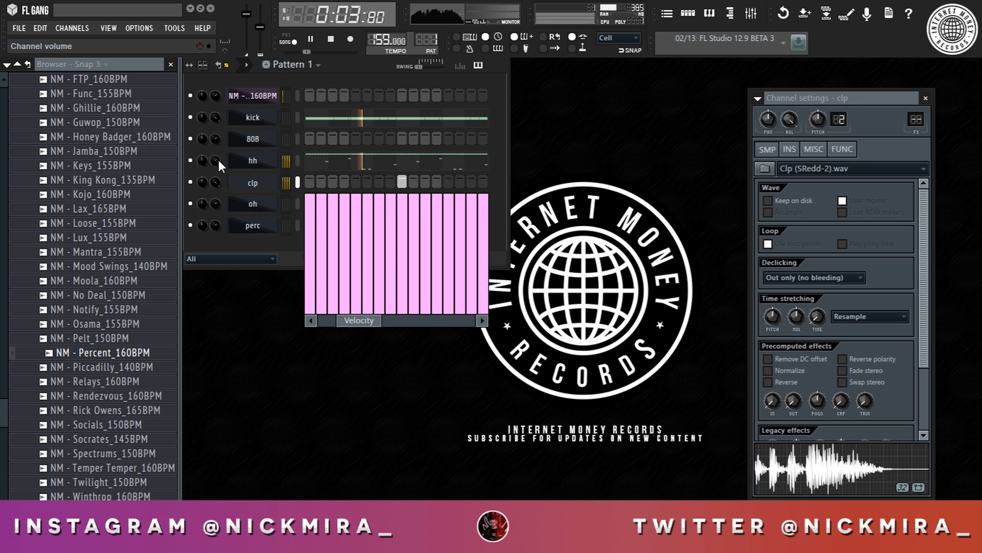
right_click(253, 183)
left_click(319, 183)
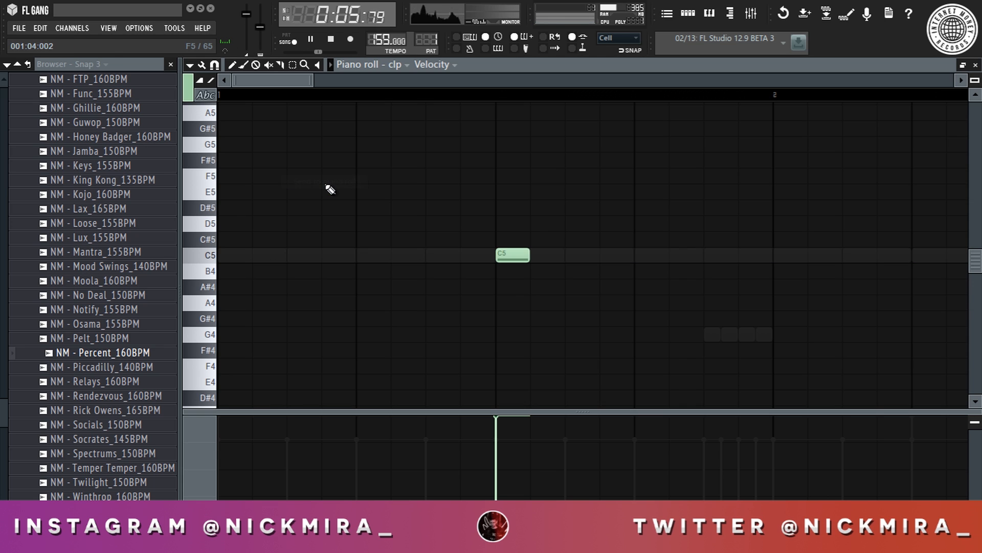
key("Escape")
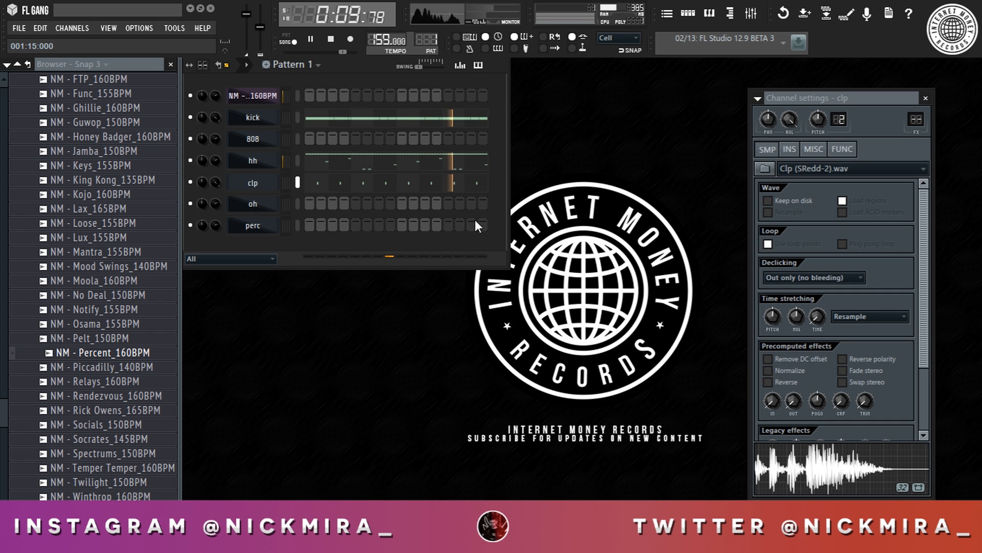
Send the perc to the piano roll, keep only the hits at 2:03, 3:15 and 4:03, and clear bars 5 to 8.
right_click(266, 229)
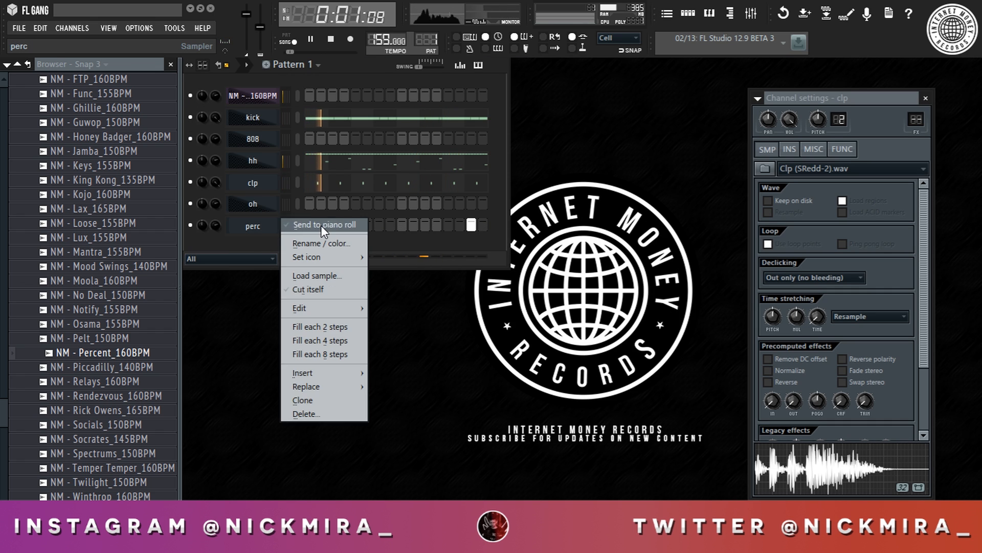
left_click(321, 225)
right_click(367, 254)
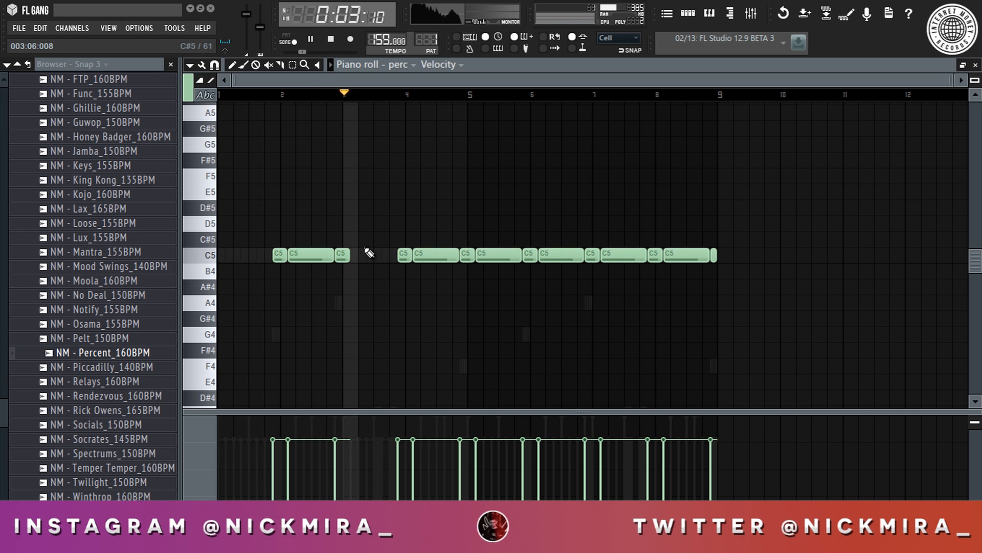
right_click(342, 254)
right_click(467, 254)
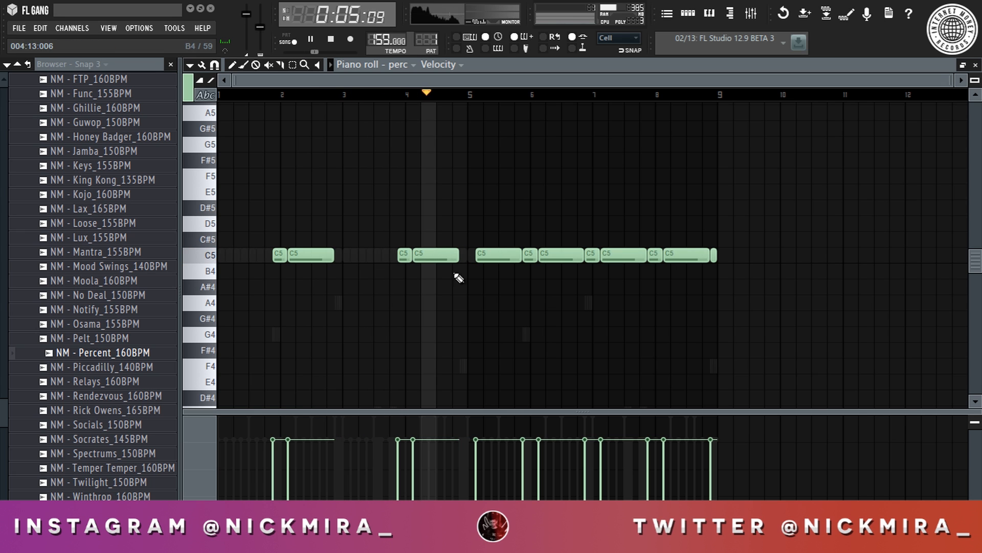
right_click(282, 255)
left_click_drag(511, 237, 715, 335)
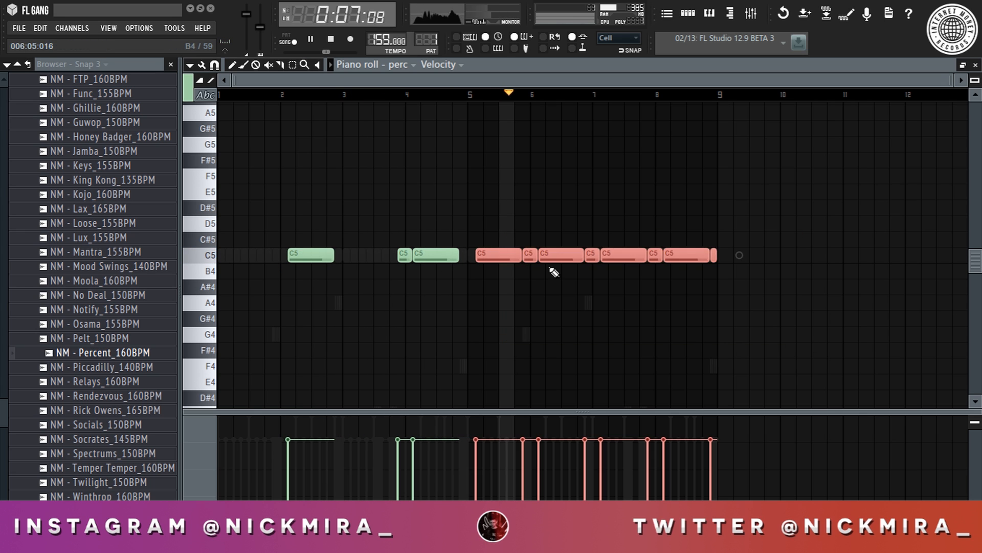
key("Delete")
Copy the perc hits into bars 5 to 8 and give all of them the same one-beat length.
key("ctrl+a")
left_click_drag(440, 256, 689, 274)
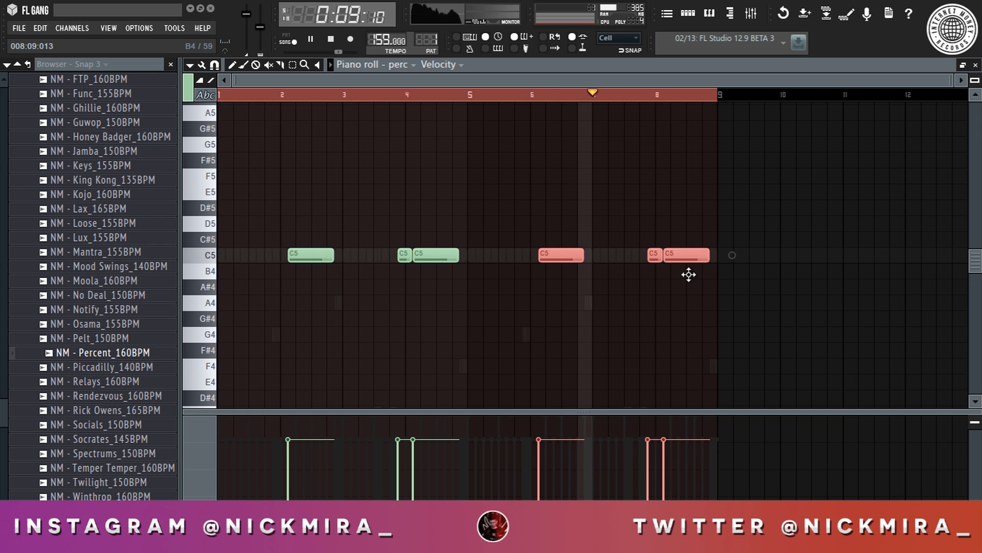
key("ctrl+d")
key("shift+d")
scroll(723, 96, "up", 3)
scroll(729, 96, "up", 2)
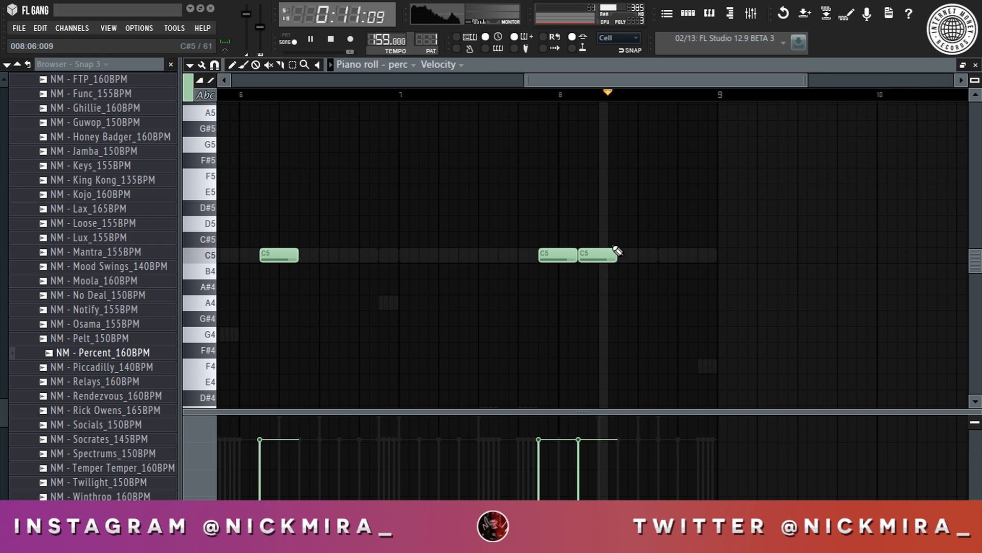
Add a perc fill late in bar 8 with one short A#4 hit followed by three short E5 hits.
key("space")
left_click(657, 287)
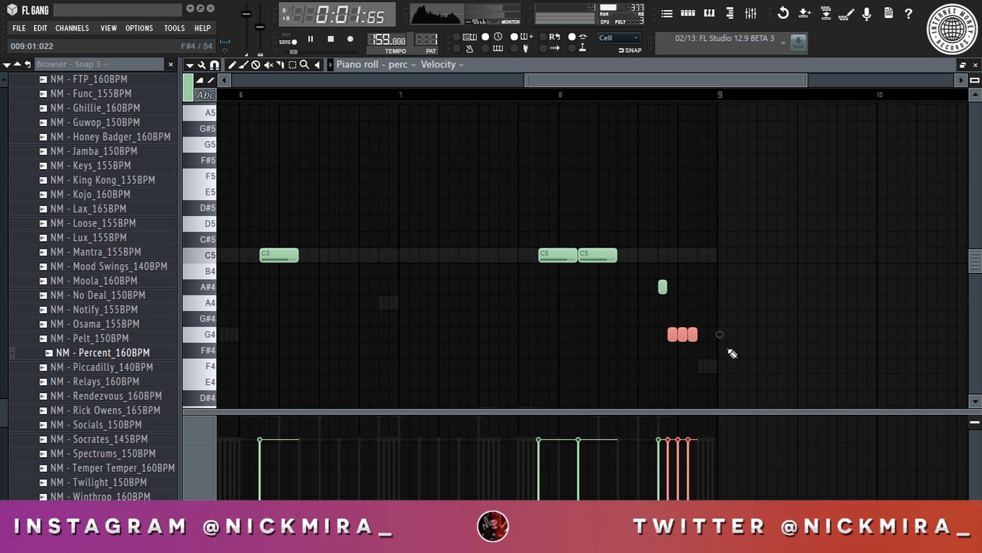
key("shift+Right")
key("ctrl+Up")
key("shift+Down")
key("shift+Down")
key("shift+Down")
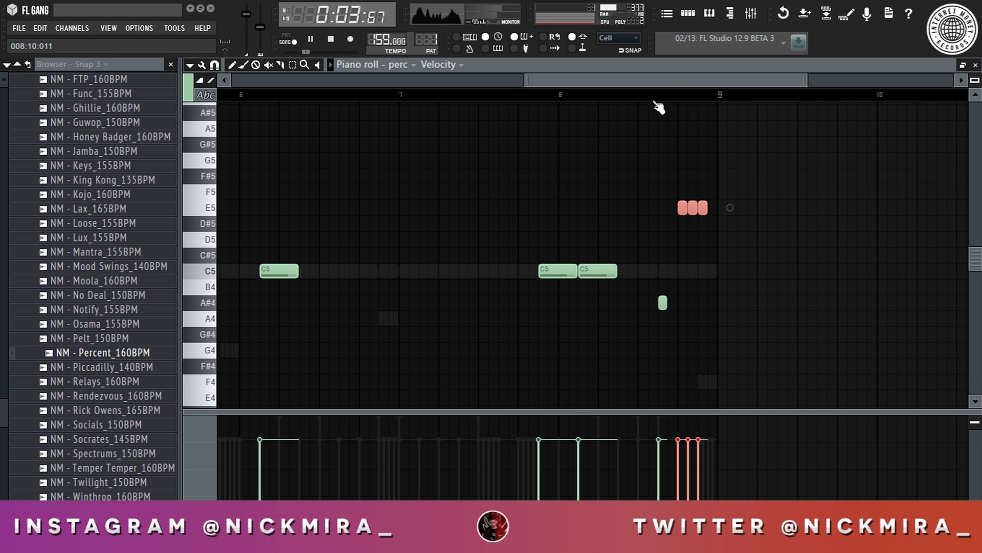
scroll(653, 97, "down", 2)
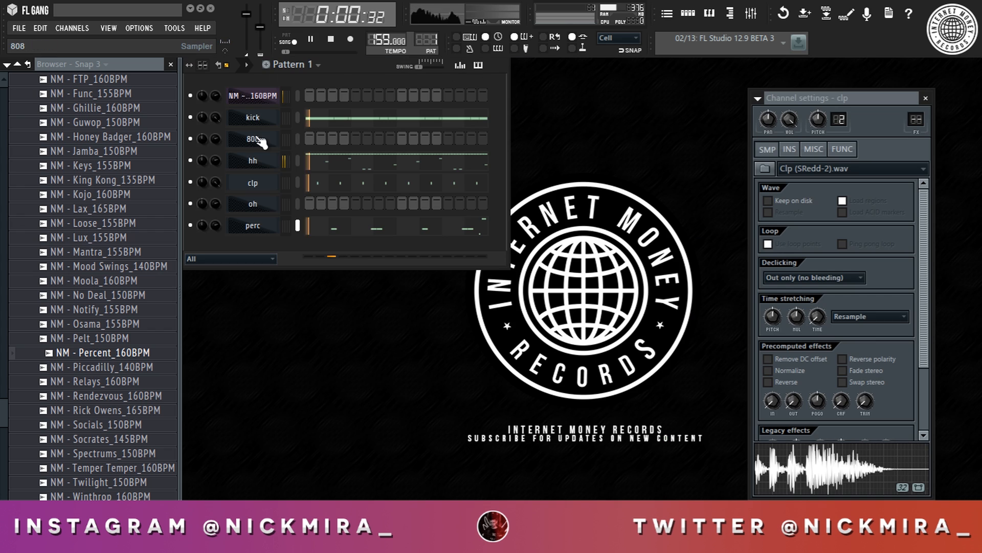
Copy the kick's notes into the 808 channel and open the 808 in the piano roll.
key("space")
right_click(253, 120)
key("e")
key("c")
right_click(272, 143)
key("e")
key("p")
left_click(329, 139)
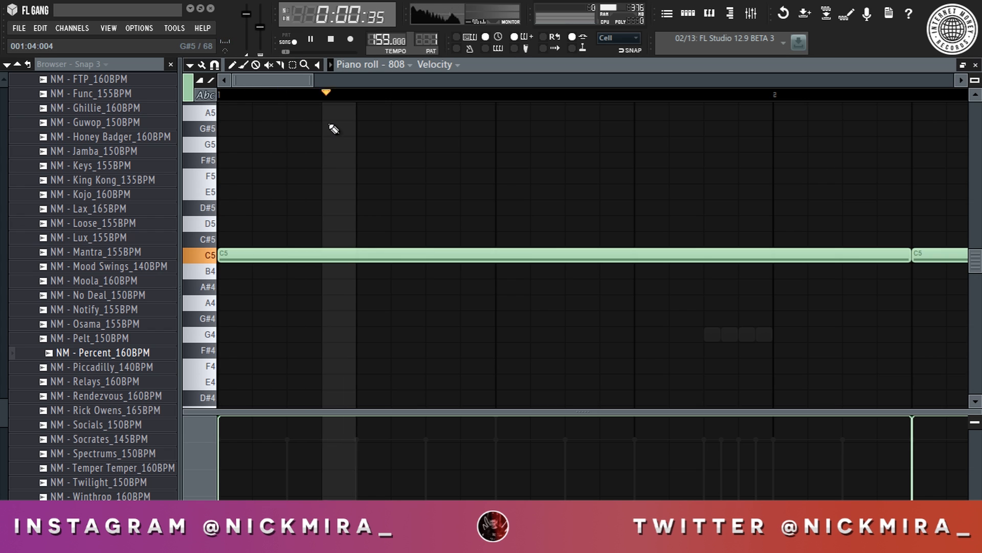
Transpose the 808 notes from C5 up to F7, auditioning them against the melody.
key("space")
key("space")
key("shift+Up")
key("shift+Up")
key("shift+Up")
key("shift+Up")
key("space")
key("space")
key("shift+Up")
key("space")
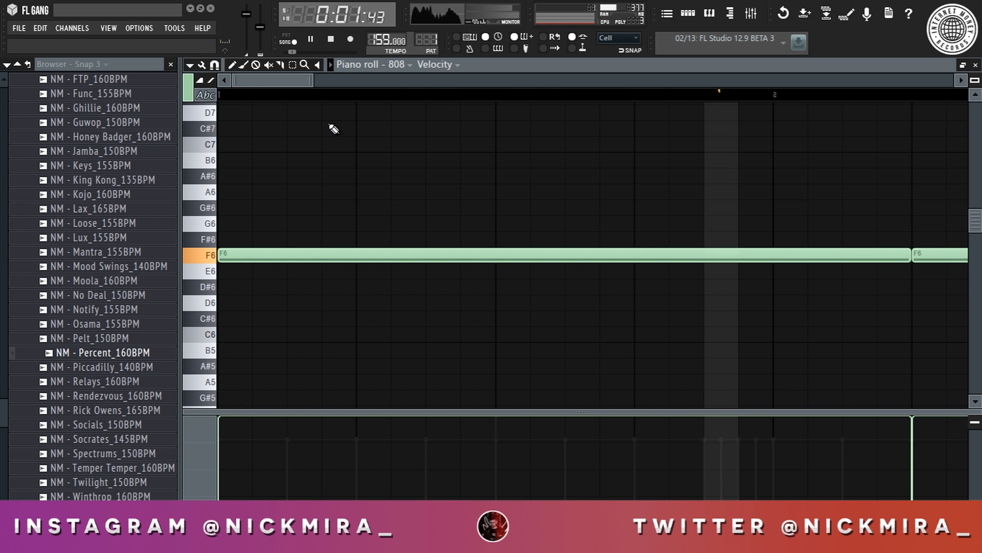
key("ctrl+Up")
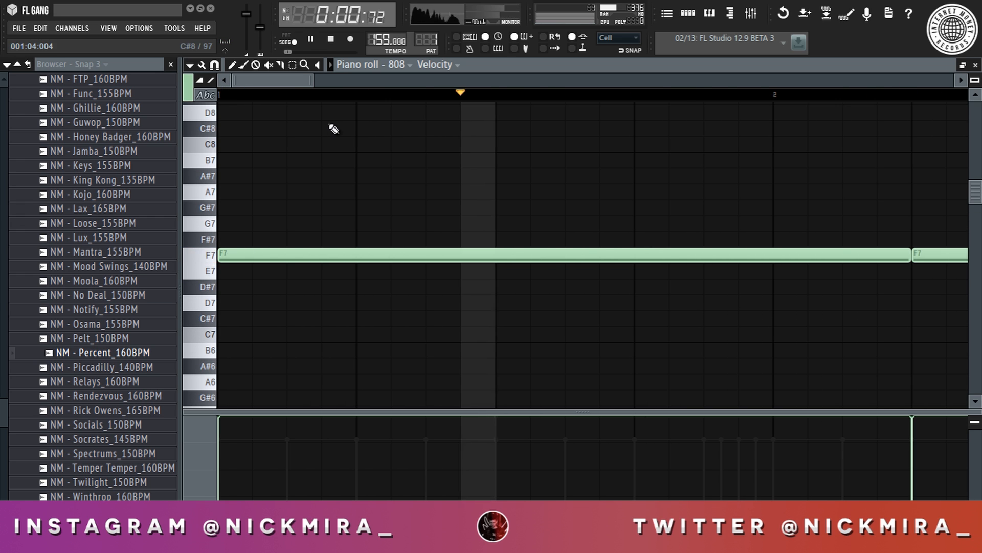
Return to the 808 piano roll and lower all of its notes by an octave to F6.
key("Escape")
left_click(267, 137)
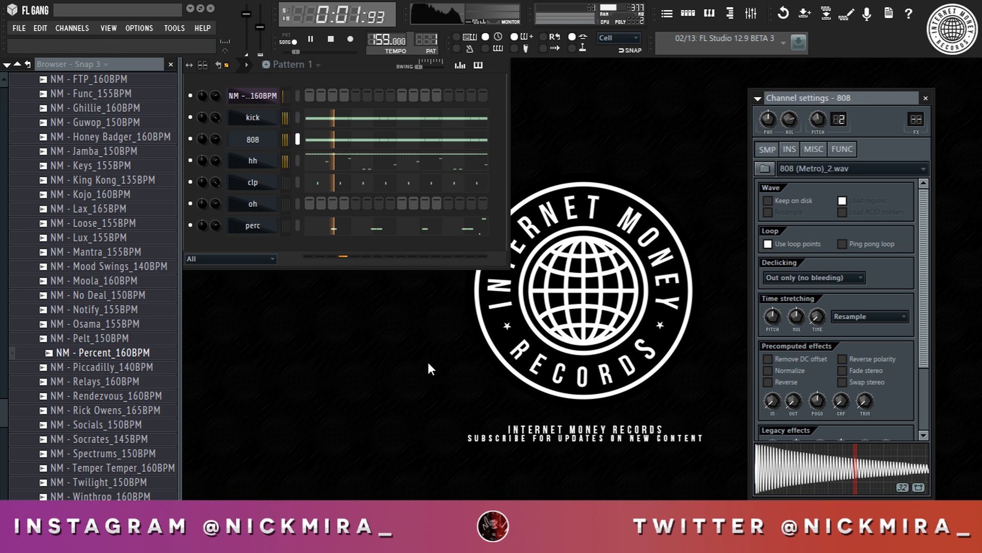
left_click(333, 140)
key("space")
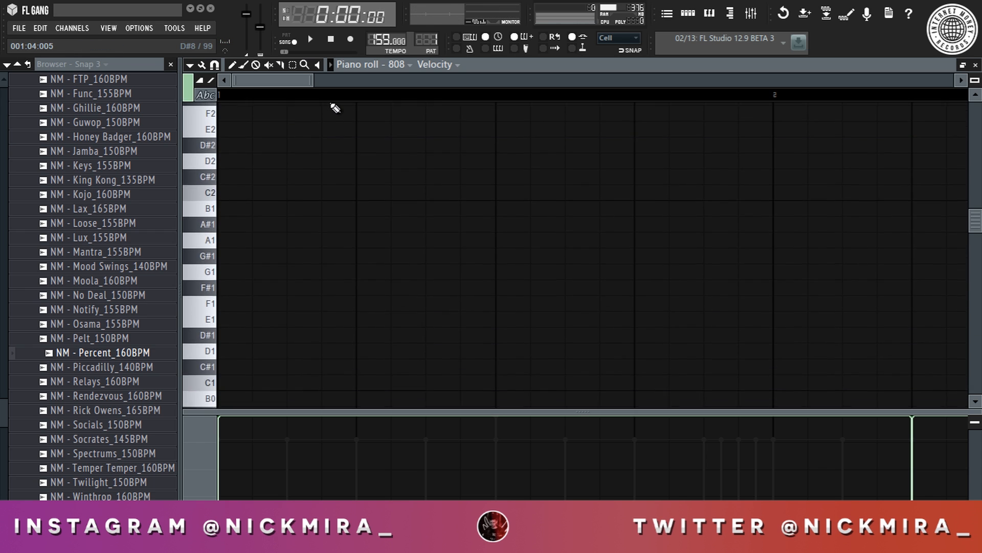
scroll(345, 90, "down", 10)
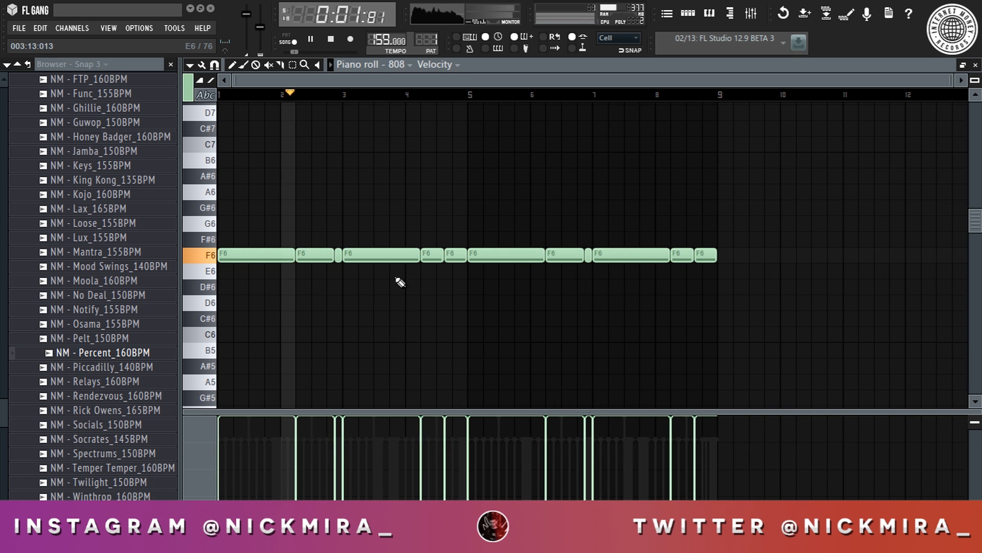
Transpose the 808 notes in bars 5 to 8 down to D#6, trying pitches against the melody.
left_click_drag(383, 255, 455, 269)
left_click_drag(495, 255, 787, 307)
key("Down")
key("Down")
key("Down")
key("Down")
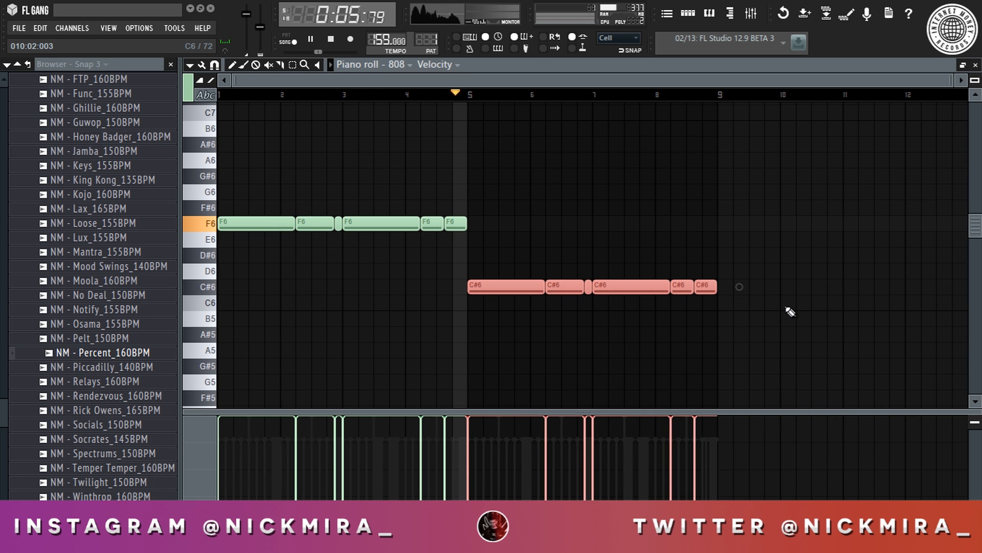
key("Up")
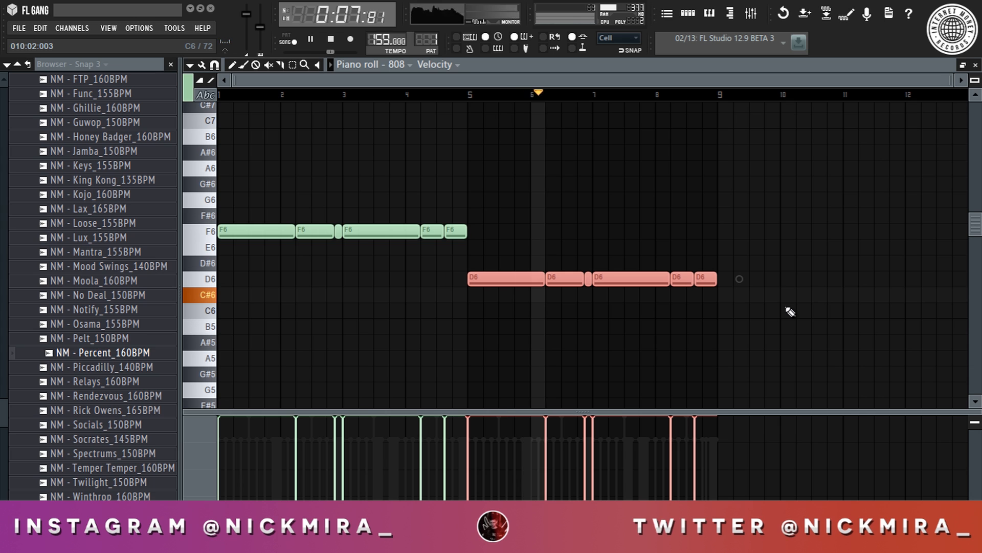
key("Up")
Lower the whole 808 line by an octave, putting its two halves on F5 and D#5.
key("ctrl+a")
key("shift+Down")
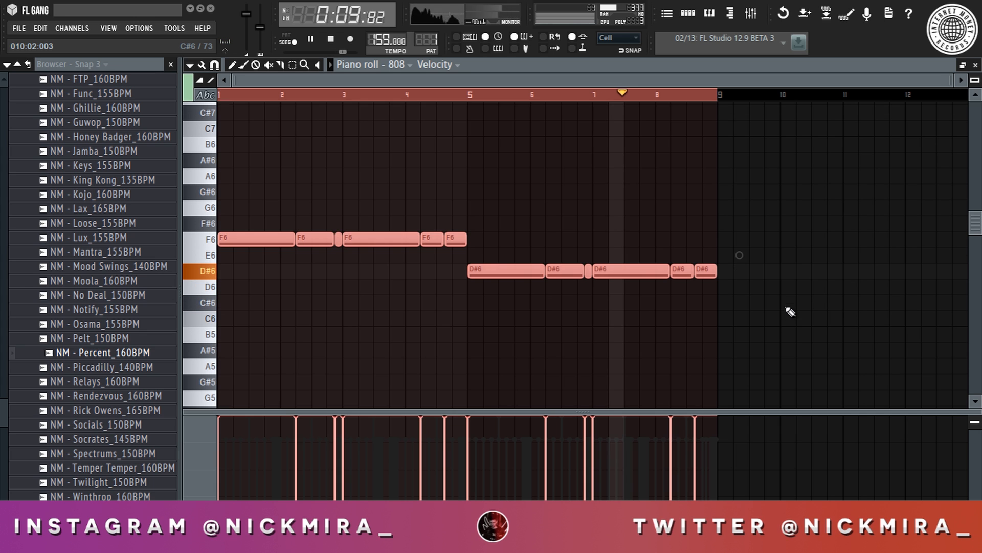
key("ctrl+d")
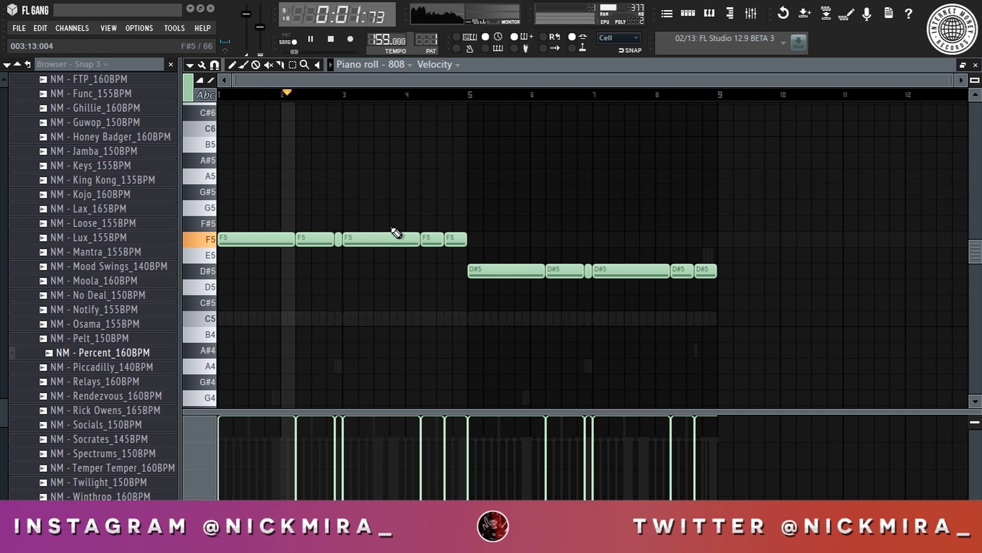
Slice off the first beat of the 808 notes starting bars 3 and 7 and raise those pieces an octave to F6 and D#6.
left_click_drag(362, 217, 374, 258)
left_click(351, 236, "ctrl")
key("ctrl+Up")
key("ctrl+d")
left_click_drag(612, 330, 614, 364)
left_click(601, 359, "ctrl")
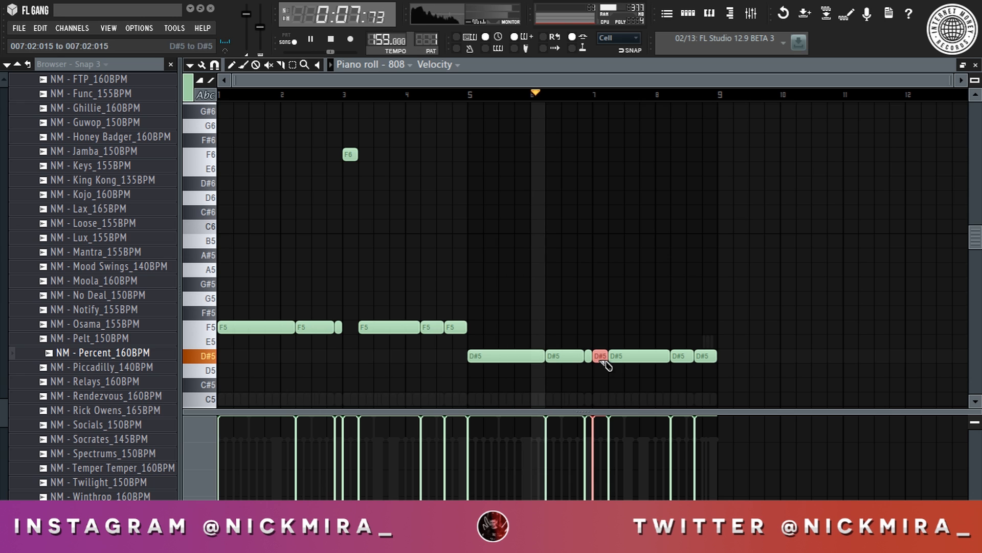
key("ctrl+Up")
key("ctrl+d")
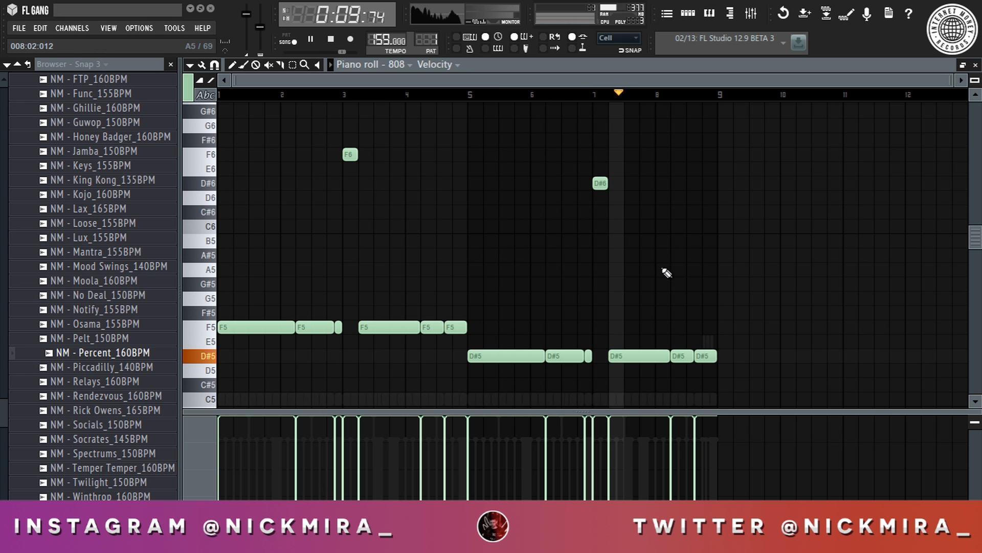
Give the oh channel only two one-beat C5 hits, on the second beats of bars 1 and 5.
key("F7")
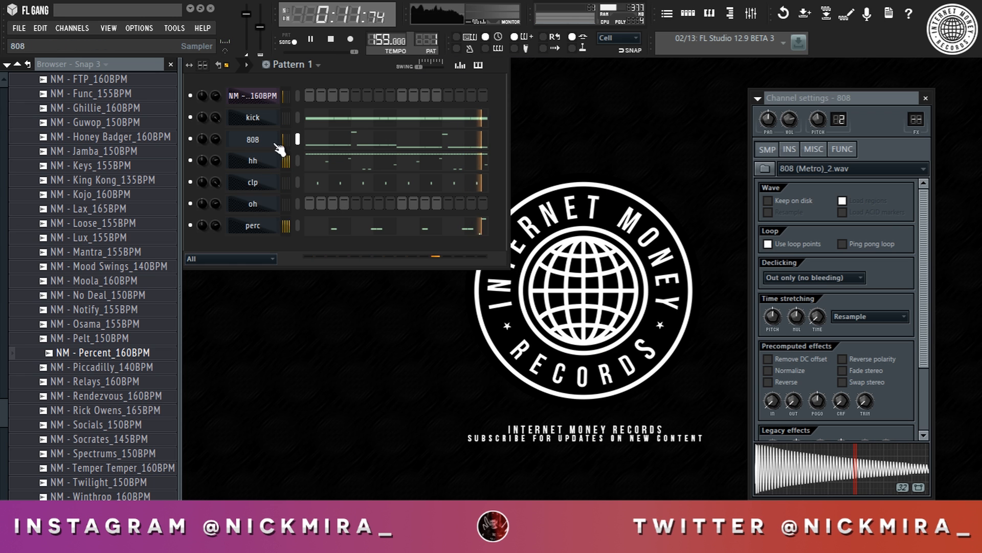
right_click(271, 203)
left_click(288, 203)
right_click(327, 255)
right_click(357, 256)
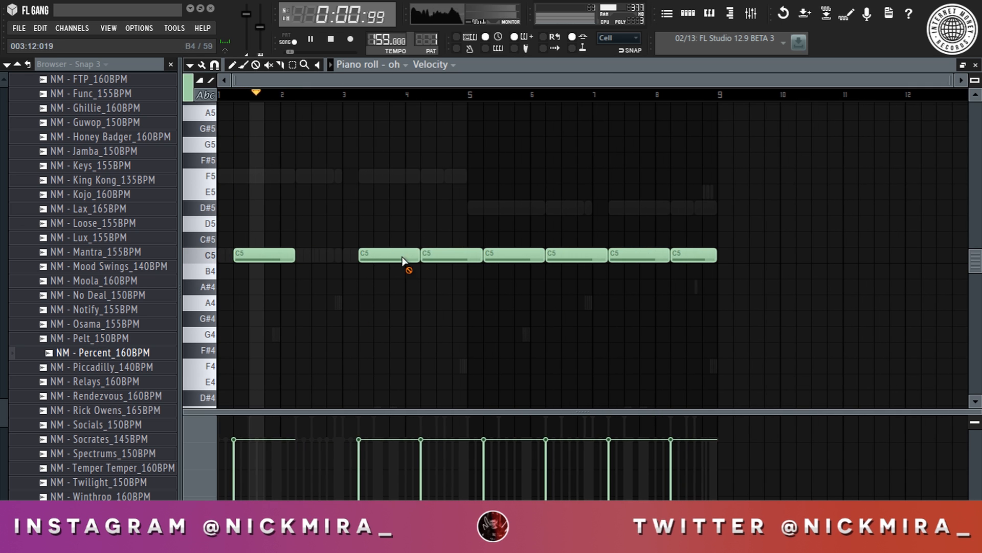
right_click(386, 256)
right_click(450, 255)
right_click(576, 255)
right_click(640, 256)
right_click(684, 255)
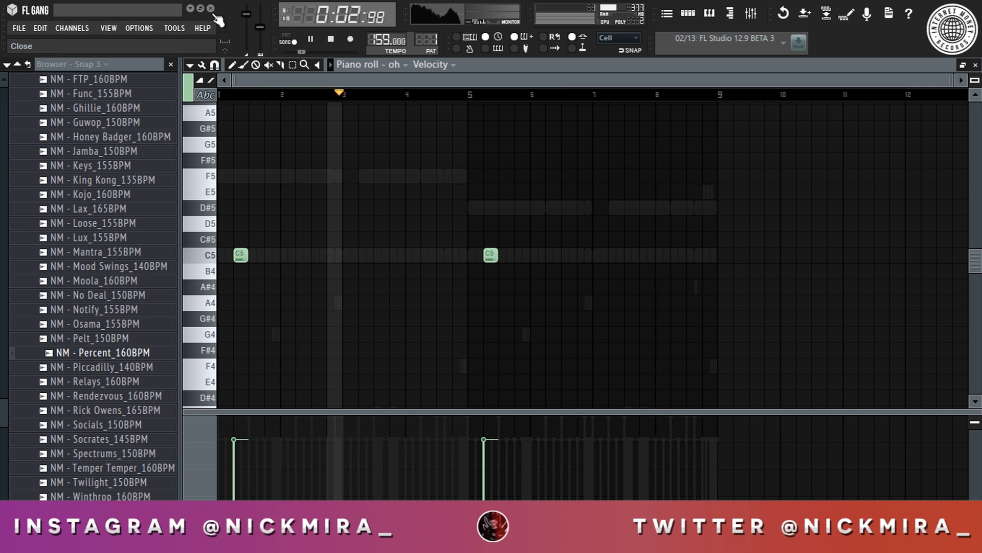
Leave the piano roll and check the remaining time on the 10-minute timer in the Chrome window.
key("F7")
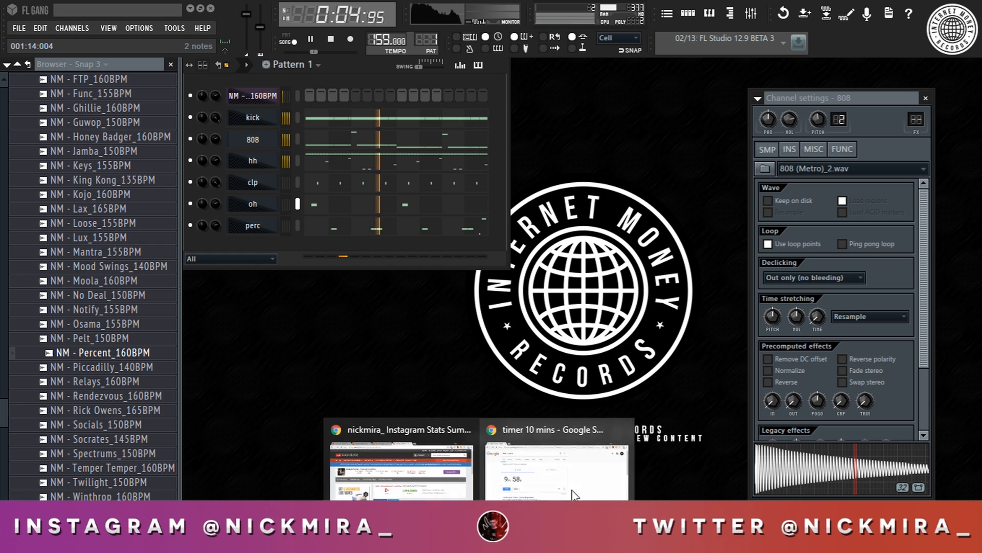
left_click(548, 445)
left_click(899, 9)
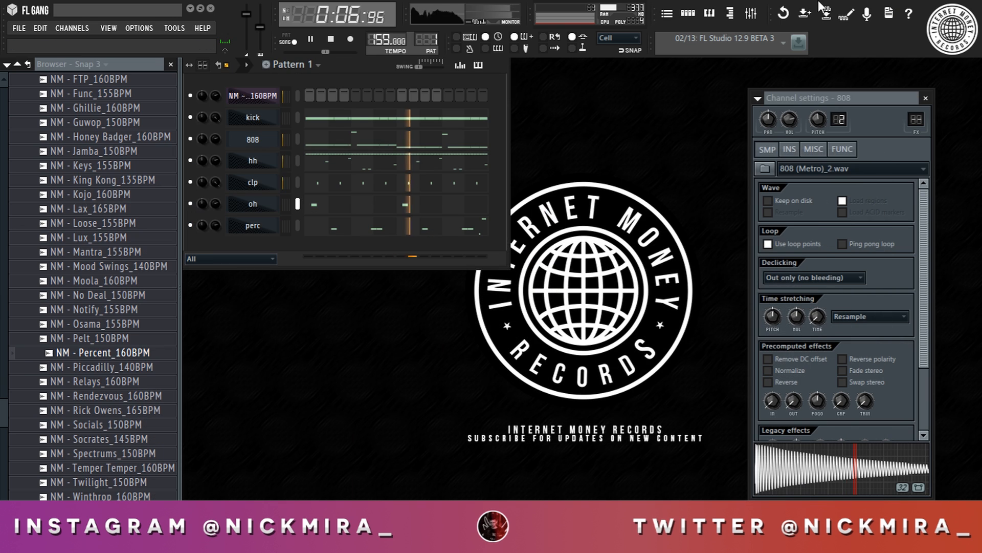
Stop playback and link the selected drum channels, kick through perc, to consecutive mixer tracks starting from Insert 5.
key("space")
left_click(751, 15)
right_click(404, 243)
mouse_move(502, 302)
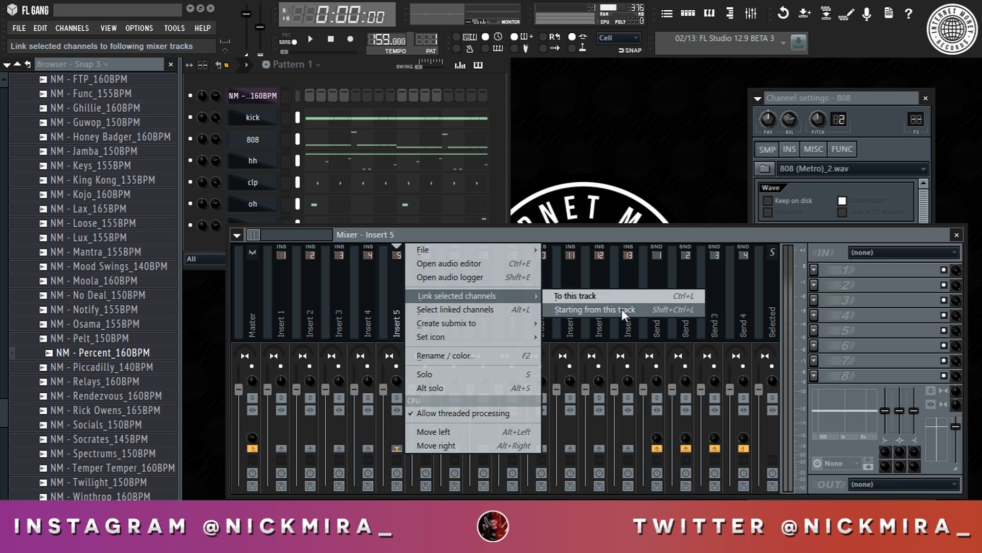
left_click(624, 307)
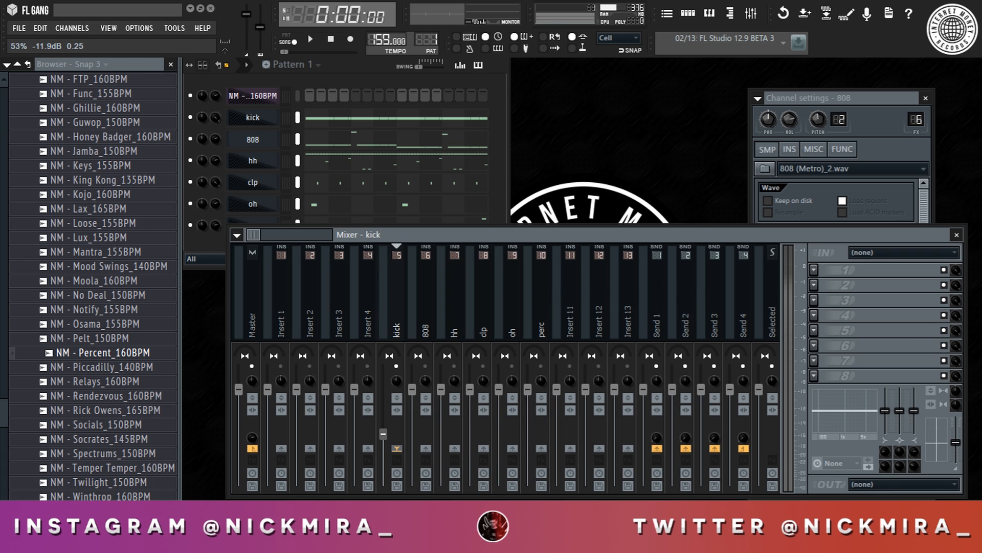
Lower the kick's mixer fader to about -12 dB and bring the 808 fader down to a similar level while auditioning.
key("space")
key("space")
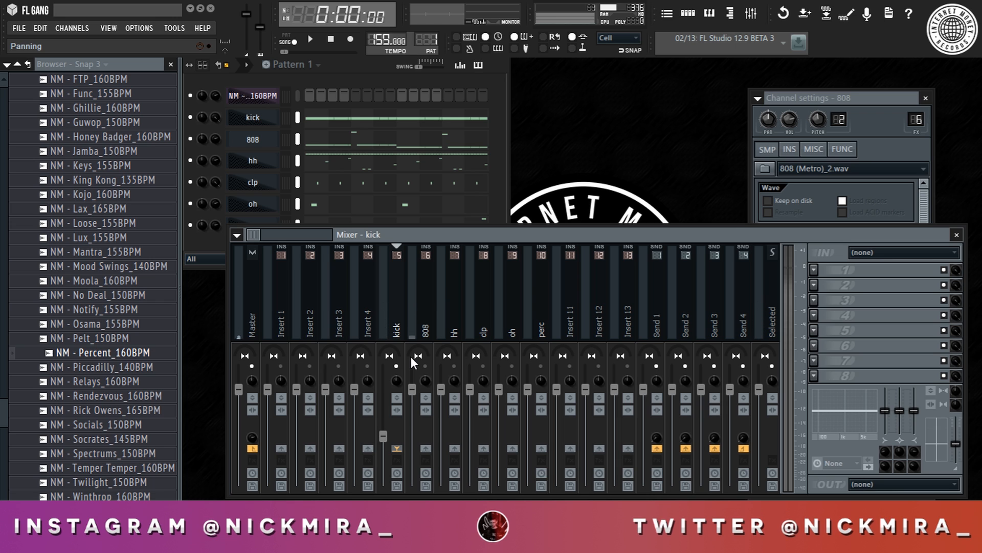
key("space")
key("space")
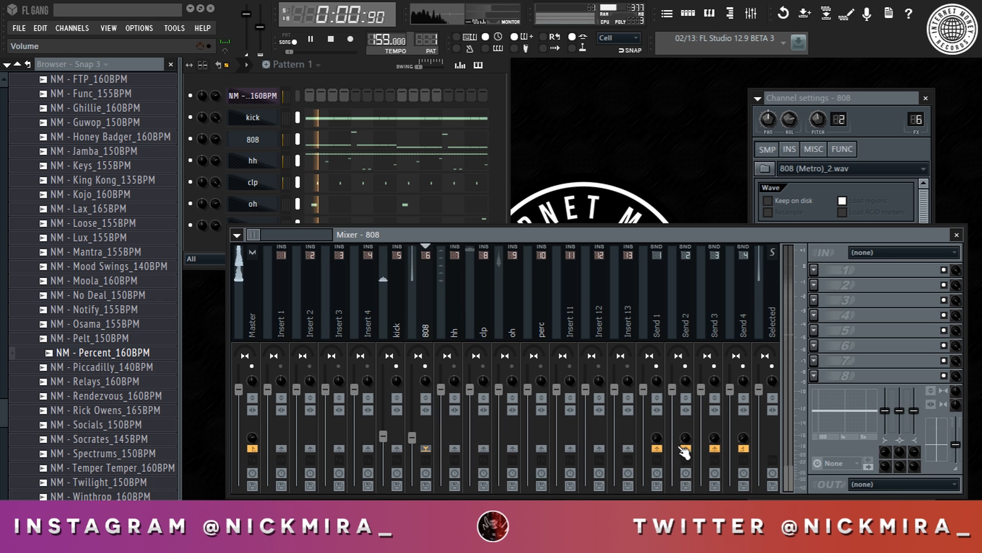
left_click(453, 324)
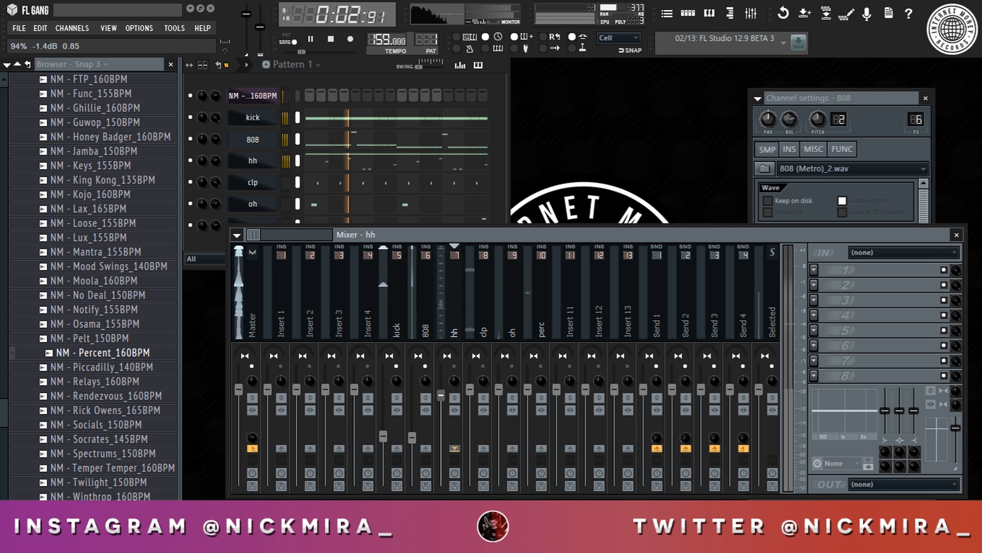
Link the NM - Percent_160BPM channel to mixer Insert 1 and lower the hh fader close to the 808's level.
key("space")
left_click(275, 100)
right_click(283, 328)
left_click(466, 297)
key("space")
key("space")
left_click_drag(441, 421, 441, 442)
Add Fruity Fast Dist in the first effect slot of the 808 mixer track.
left_click(426, 323)
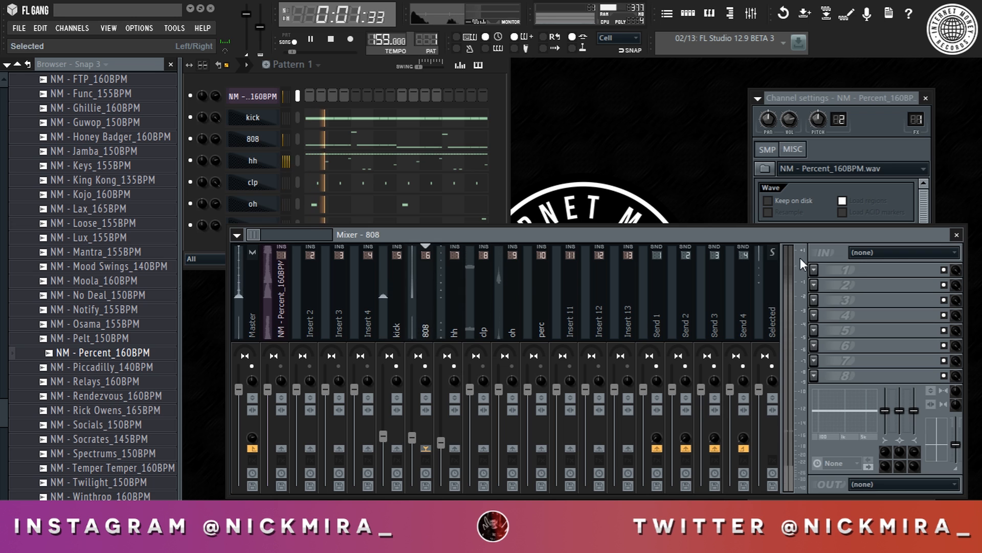
left_click(824, 277)
left_click(801, 228)
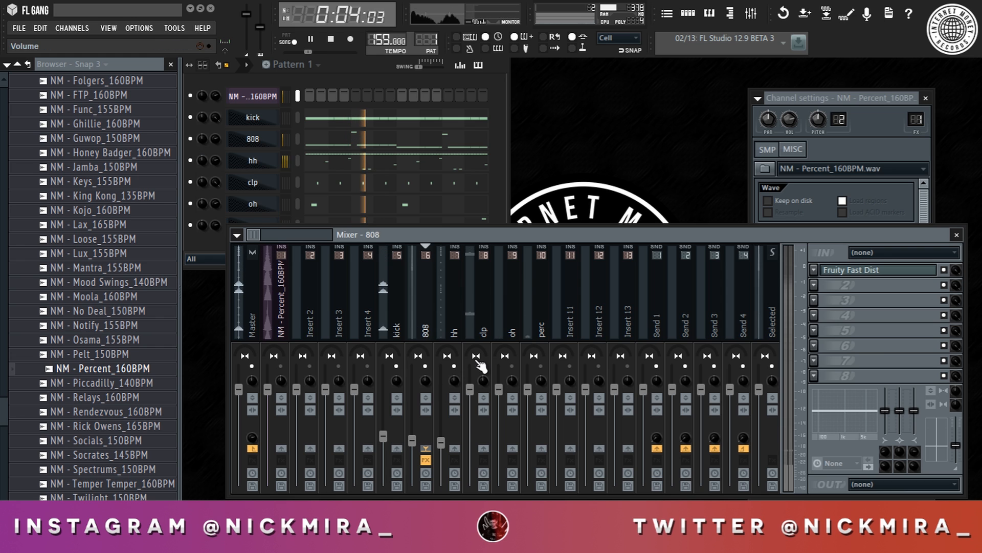
Lower the clp, oh, perc and NM - Percent_160BPM mixer faders, setting oh and perc lowest.
left_click_drag(470, 391, 470, 443)
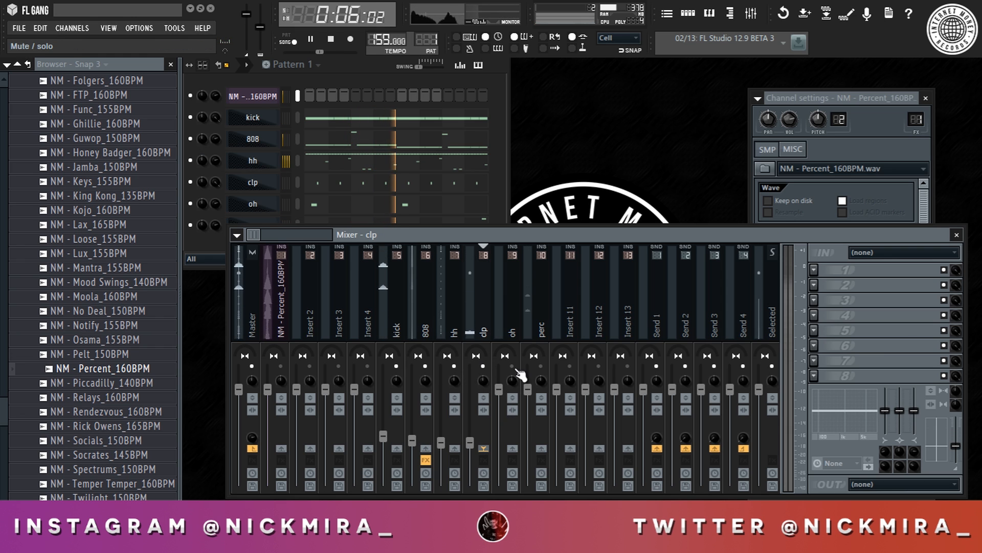
left_click_drag(528, 389, 532, 455)
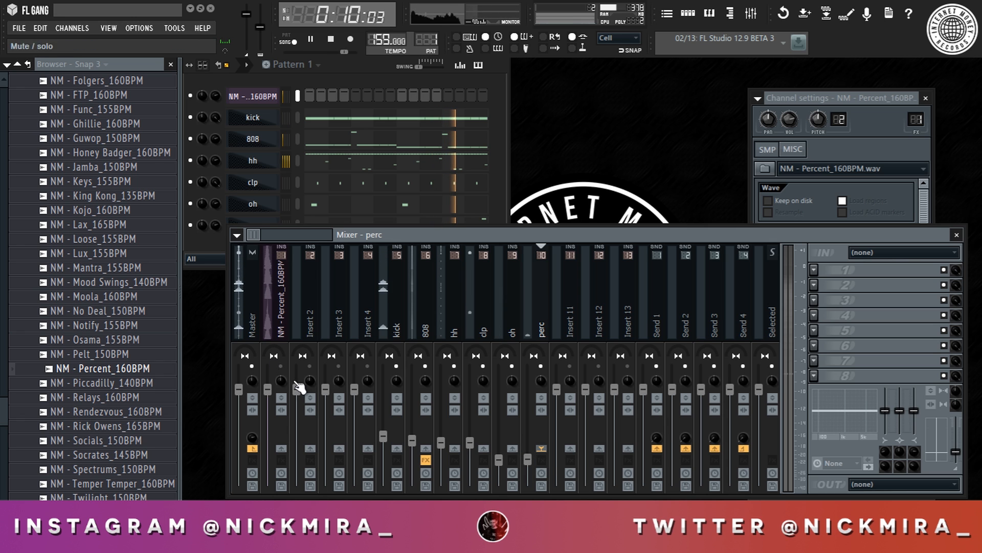
left_click_drag(267, 389, 267, 443)
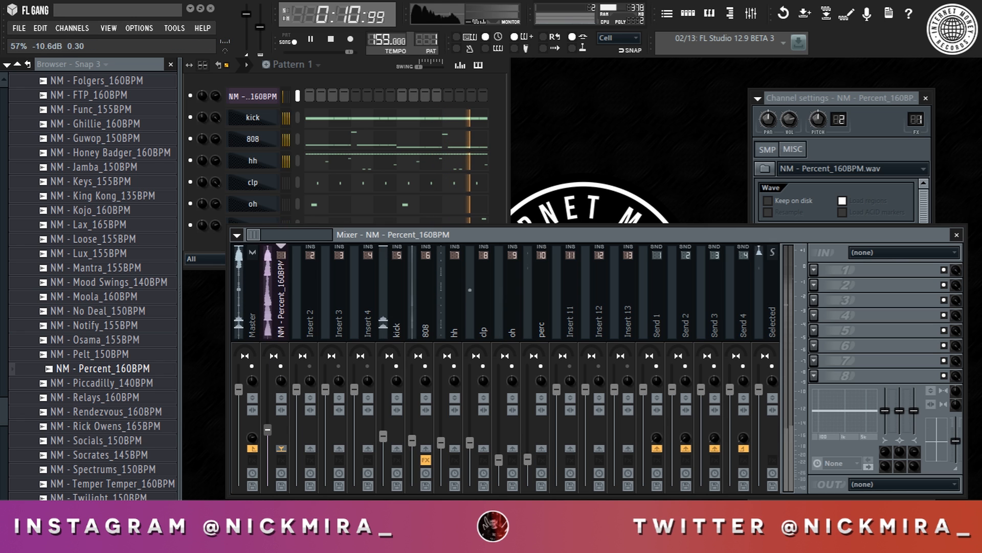
Add Fruity Limiter in the Master track's third effect slot and lower its ceiling during playback.
left_click(247, 307)
left_click(814, 301)
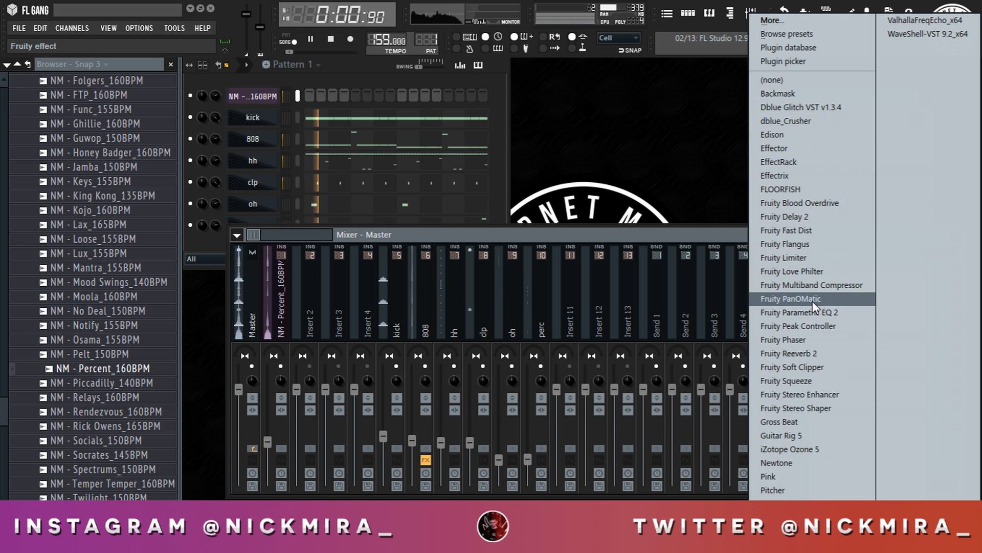
left_click(804, 260)
key("space")
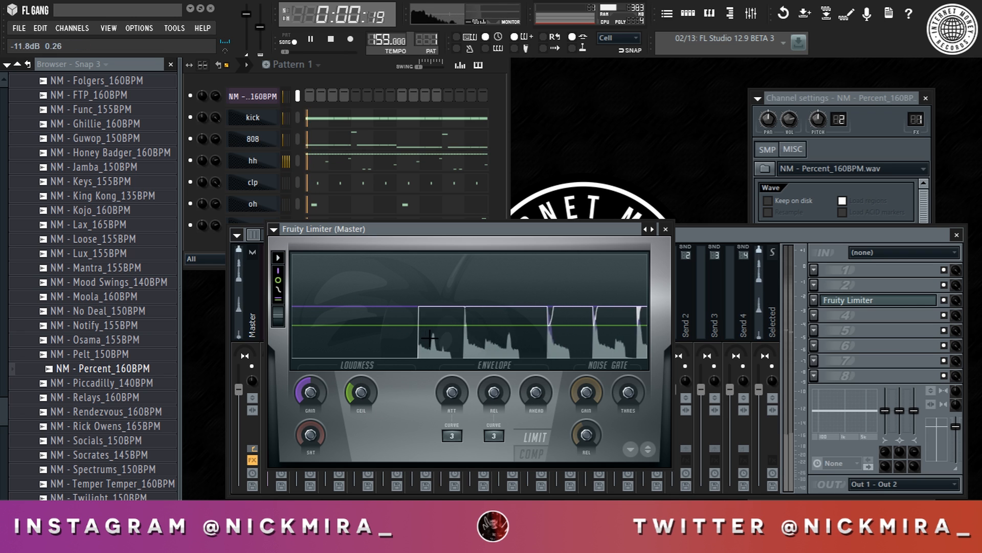
left_click_drag(352, 392, 352, 400)
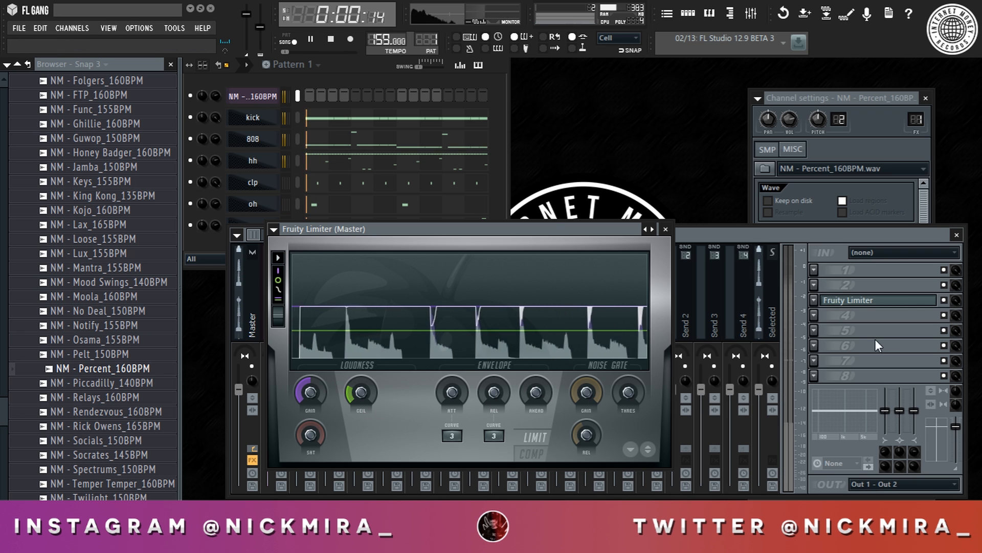
left_click(849, 301)
Insert a Keyscape channel above the sample channel and load the LA Custom C7 Grand Piano patch.
right_click(252, 98)
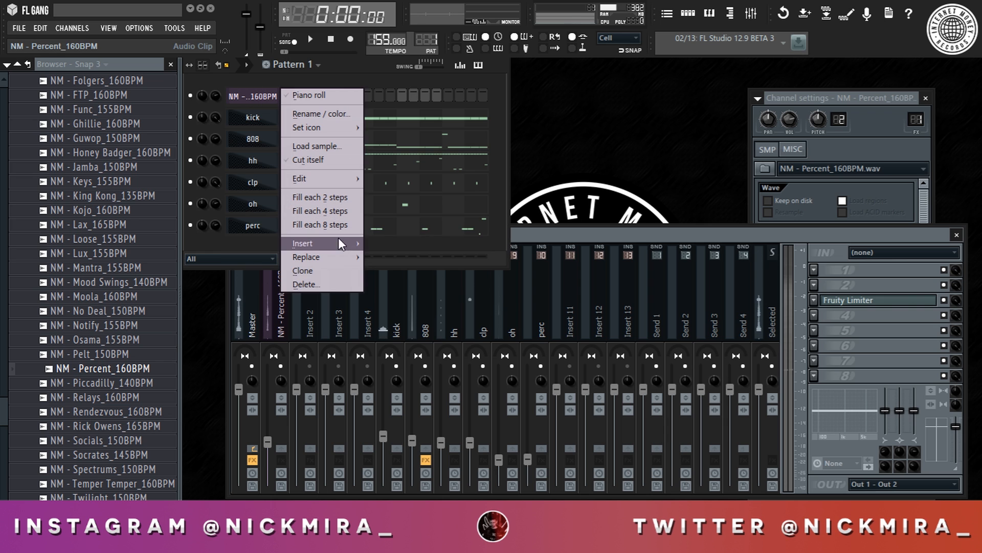
mouse_move(348, 243)
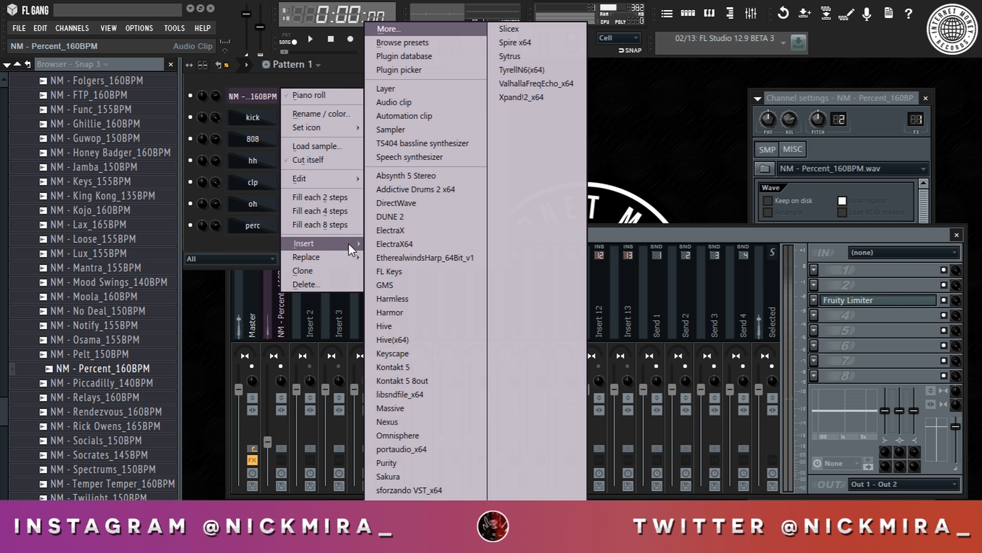
left_click(432, 353)
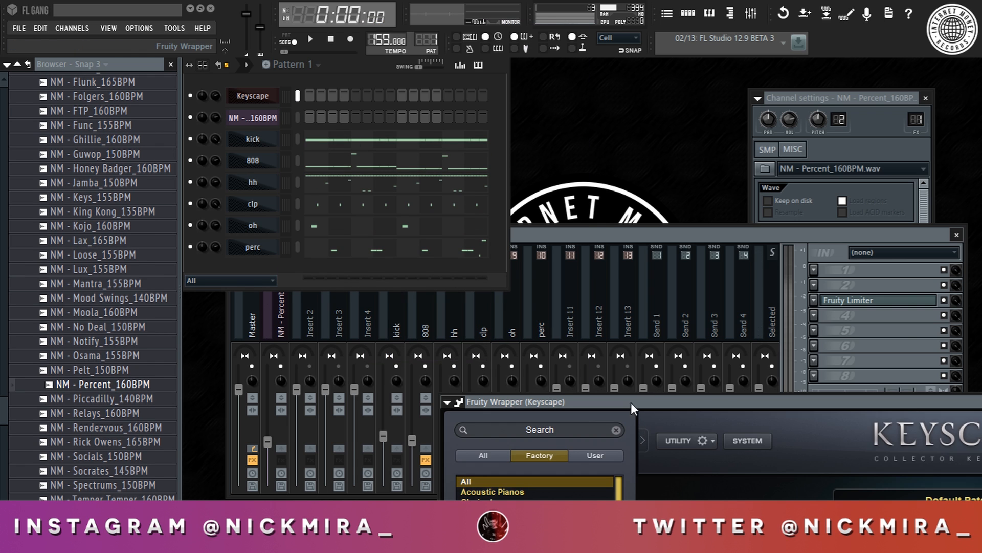
key("space")
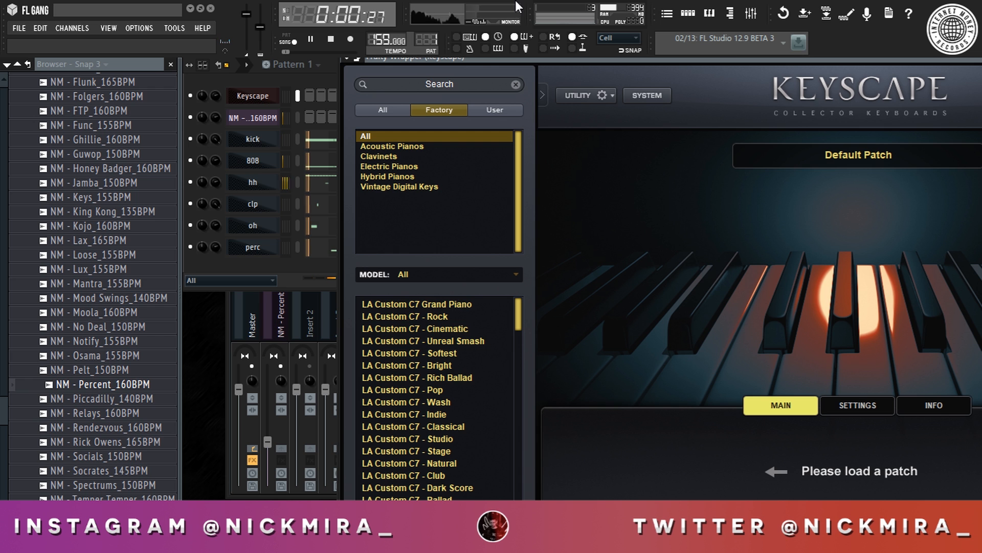
left_click(412, 303)
Open Keyscape in the piano roll and place a one-beat F5 note at the start of bar 1.
right_click(294, 92)
scroll(276, 144, "down", 3)
left_click(223, 201)
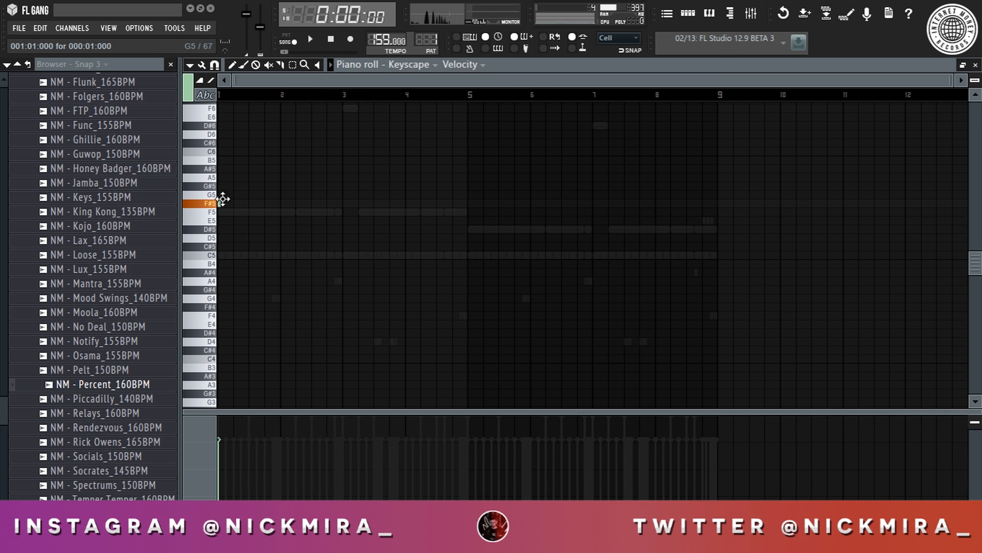
key("space")
left_click_drag(221, 212, 226, 213)
key("space")
key("space")
key("space")
Continue the piano melody in bar 1 with one-beat G#5 and G5 notes followed by a D#5 note.
left_click(237, 183)
key("space")
key("space")
scroll(226, 99, "up", 4)
key("space")
left_click(332, 194)
key("space")
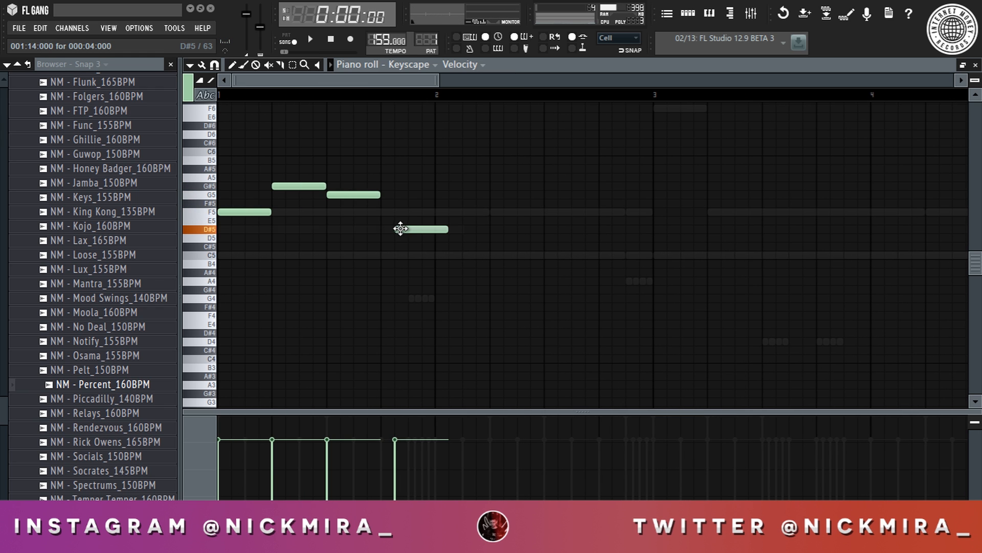
Start the D#5 half a beat before bar 2, put a C5 on bar 2, and make the melody notes legato.
mouse_move(452, 244)
left_mouse_down()
mouse_move(450, 266)
mouse_move(450, 247)
left_mouse_up()
key("space")
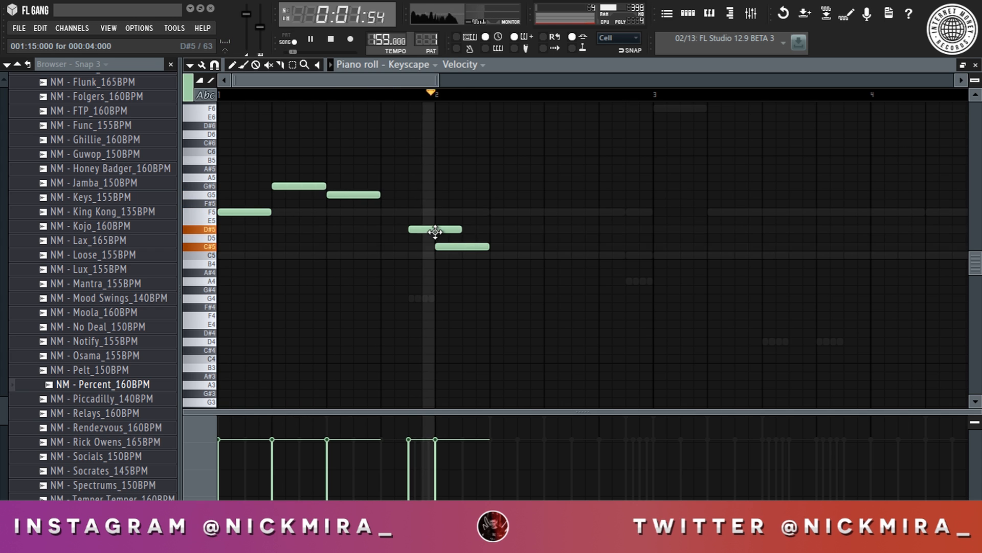
key("space")
right_click(452, 247)
key("space")
left_click(441, 255)
key("ctrl+l")
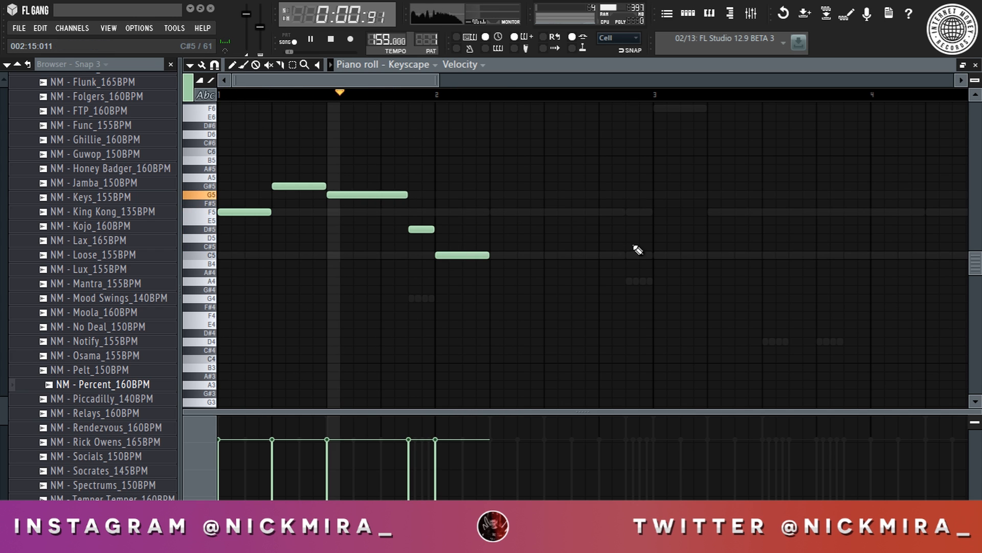
Extend the bar 2 C5 with legato up to a half-beat C#5 just before bar 3, and place a C5 on bar 3.
left_click(658, 255)
key("ctrl+l")
right_click(659, 255)
key("space")
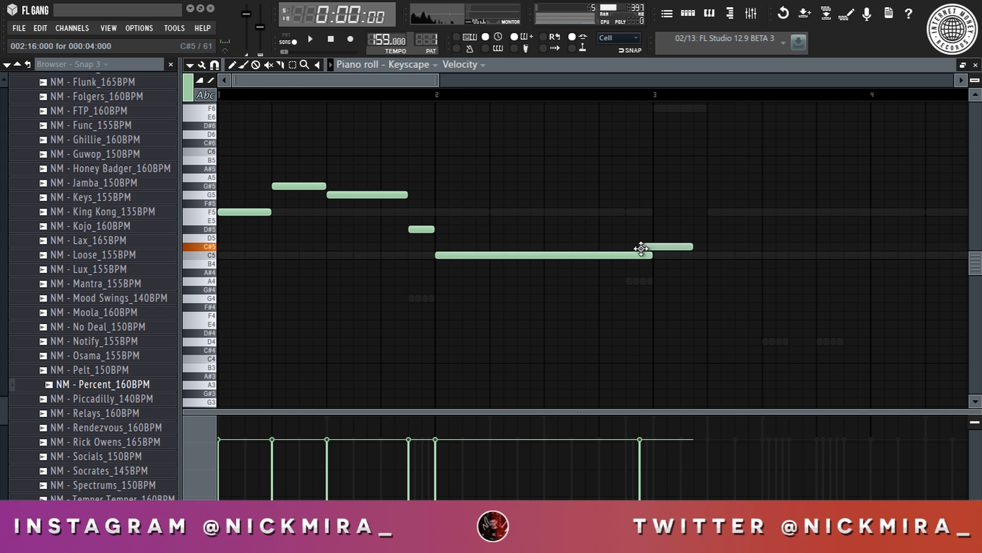
right_click(644, 252)
key("space")
left_click(632, 246)
left_click(661, 255)
key("ctrl+l")
right_click(663, 256)
left_click(661, 256)
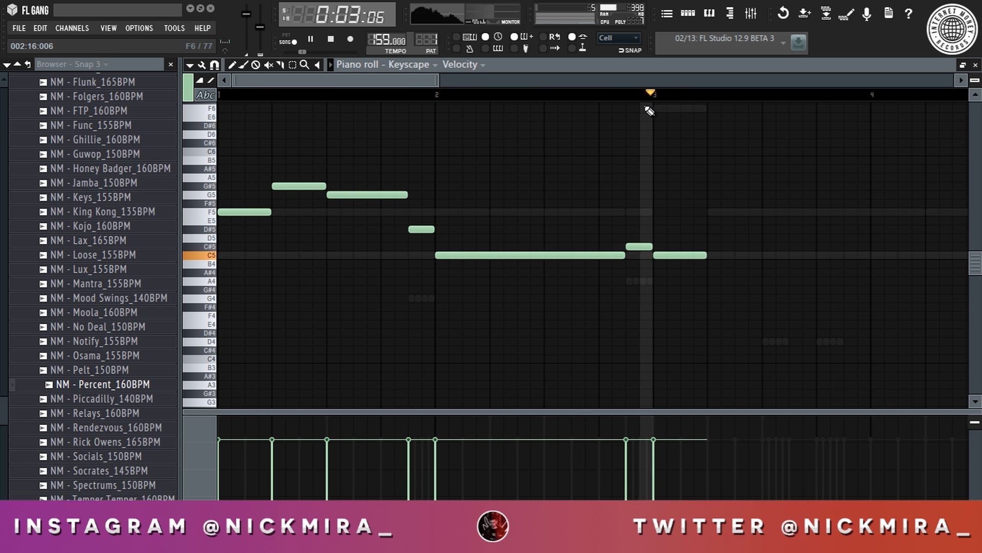
Add one-beat C6, G#5 and D#5 notes on the last three beats of bar 4, and duplicate the four-bar melody into bars 5 to 8.
scroll(659, 98, "down", 3)
key("space")
scroll(468, 199, "up", 2)
left_click(464, 185)
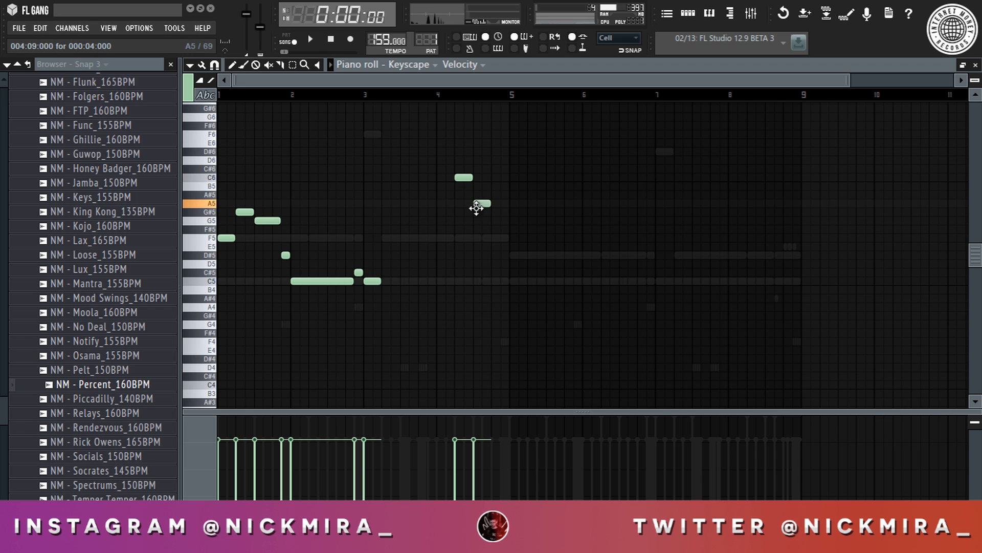
key("space")
key("ctrl+b")
key("ctrl+d")
Lower the F5 note at the start of bar 5 to D#5.
left_click(520, 236)
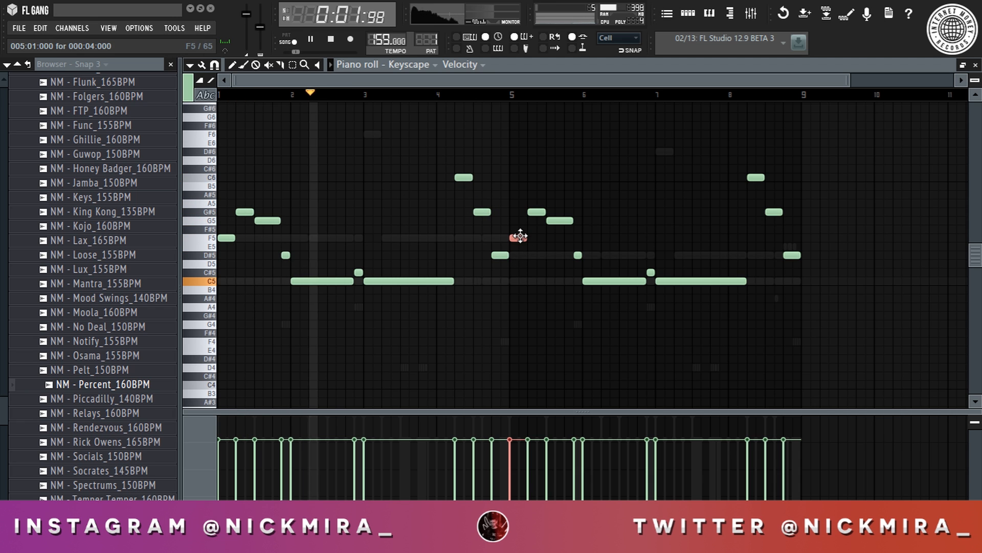
scroll(520, 235, "up", 3)
key("shift+Down")
key("shift+Down")
key("shift+Up")
key("ctrl+Down")
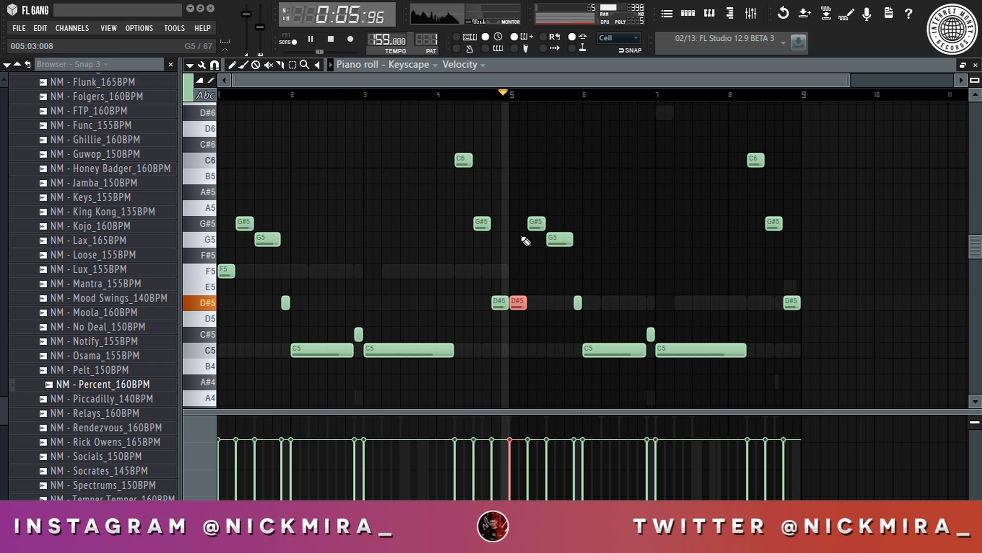
key("ctrl+d")
Raise the long C5 note in bar 7 to D#5.
left_click(659, 348)
key("shift+Up")
key("shift+Up")
key("shift+Up")
key("ctrl+d")
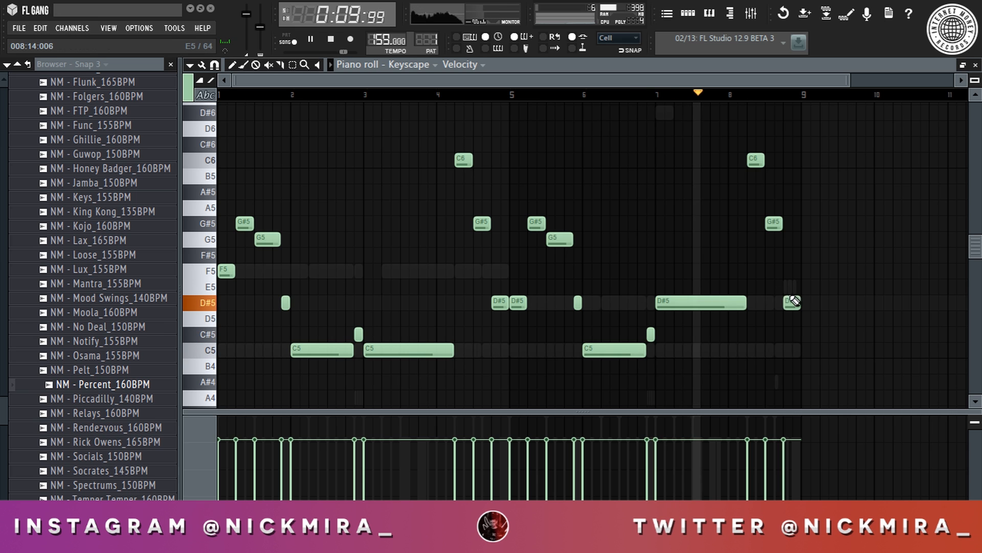
Move the last note of bar 8 up to A#5 and the C6 in bar 8 up to D#6.
left_click_drag(795, 300, 801, 244)
key("space")
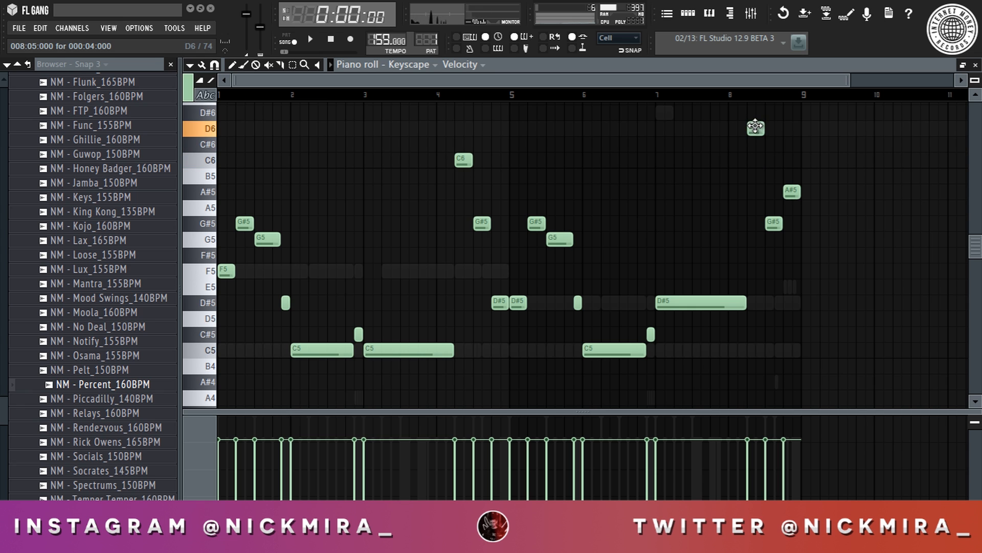
left_click_drag(756, 127, 755, 111)
key("space")
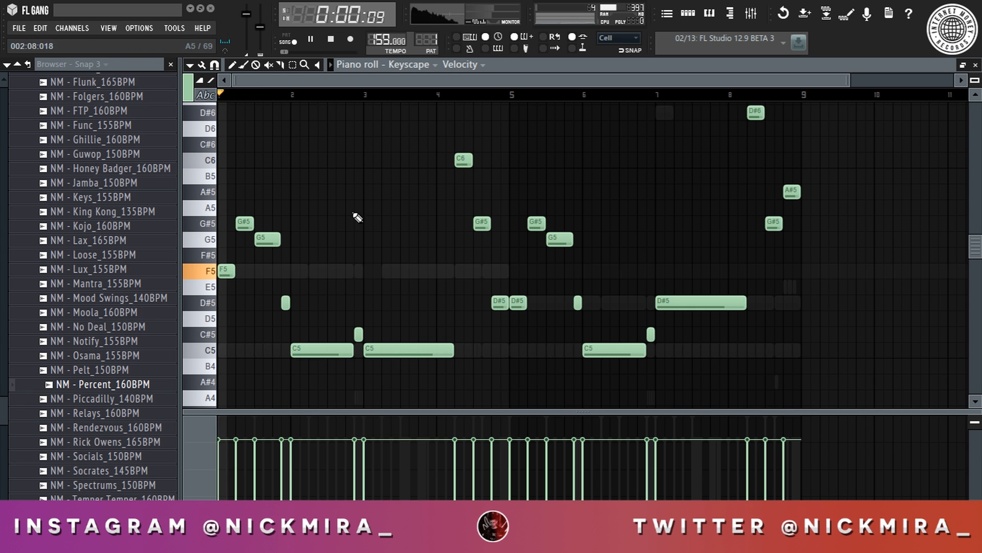
Layer an F6 on the first beat of bar 1 and a C6 above the G5 on beat 3.
key("space")
scroll(241, 187, "up", 2)
left_click_drag(225, 193, 217, 208)
left_click_drag(267, 239, 263, 245)
key("space")
key("space")
right_click(266, 240)
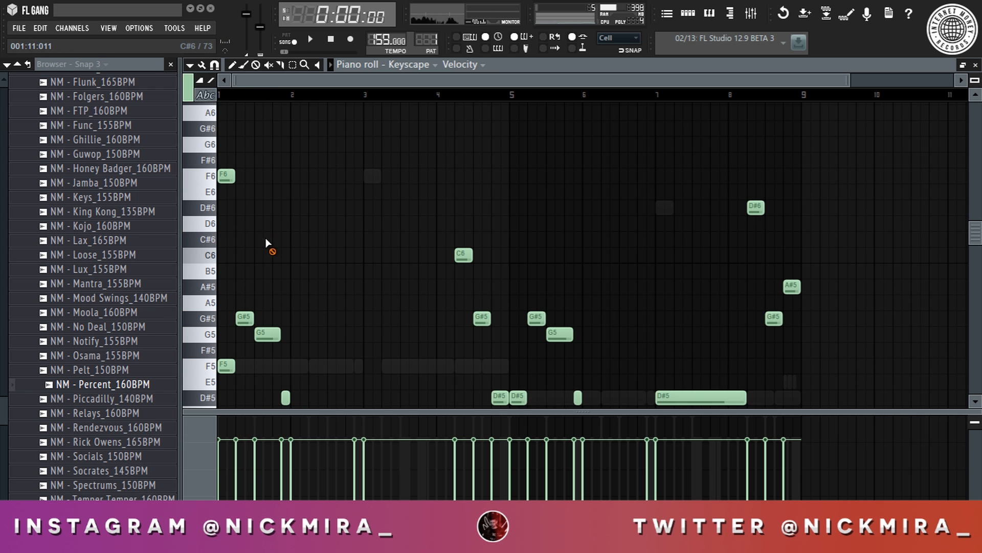
key("space")
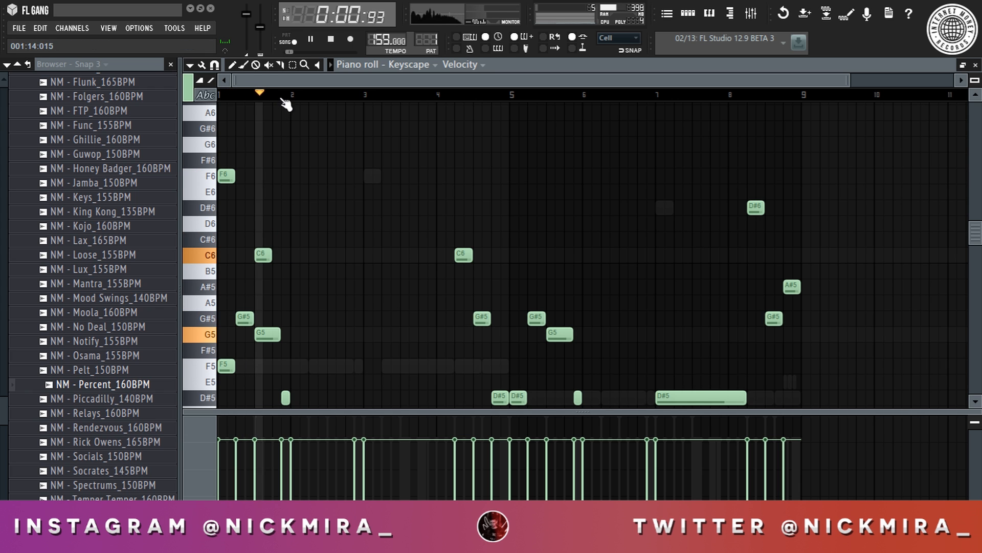
key("space")
Add a run of G#6, G6, G#6, G6, D#6 and C6 notes at half-beat intervals from bar 2.
scroll(301, 256, "up", 3)
mouse_move(332, 165)
left_mouse_down()
mouse_move(322, 167)
mouse_move(332, 128)
left_mouse_up()
left_click(368, 135)
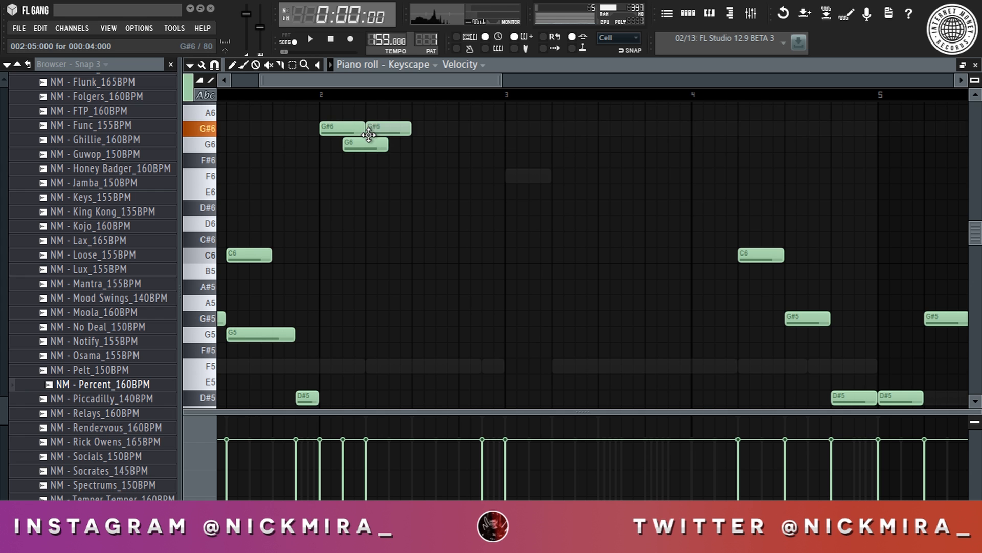
left_click(393, 145)
left_click(417, 208)
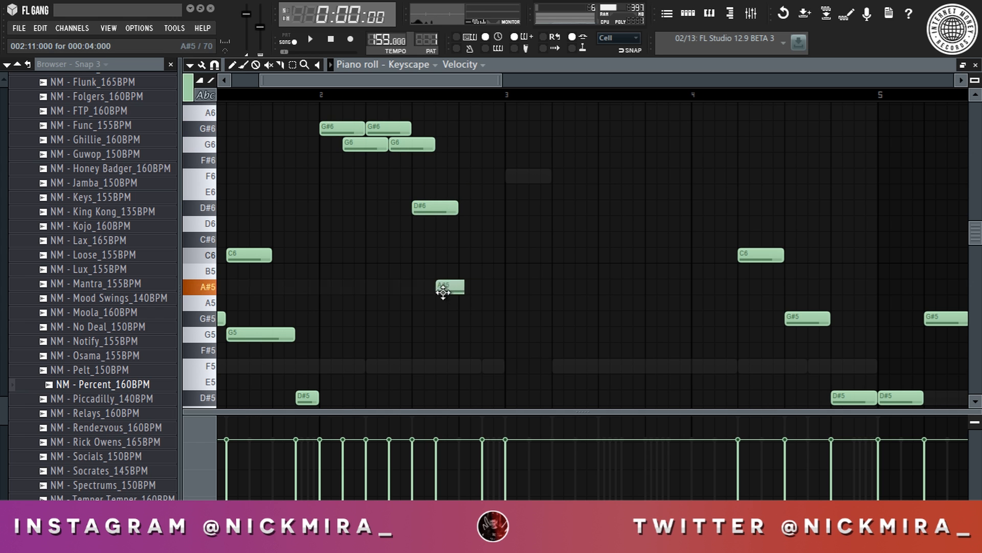
left_click(438, 254)
key("space")
Switch to the browser to check the ten-minute timer and return to the FL Studio piano roll.
left_click(479, 541)
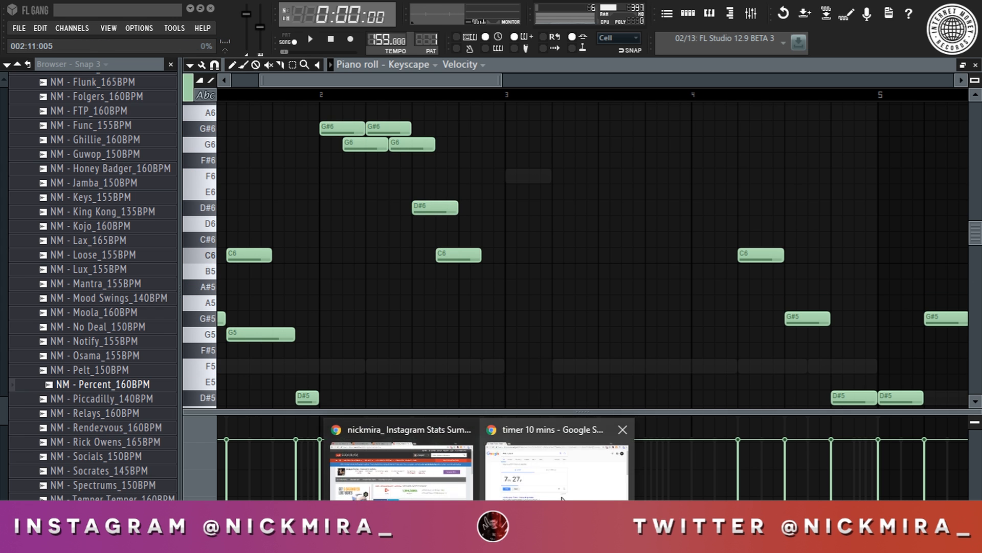
left_click(588, 465)
left_click(904, 9)
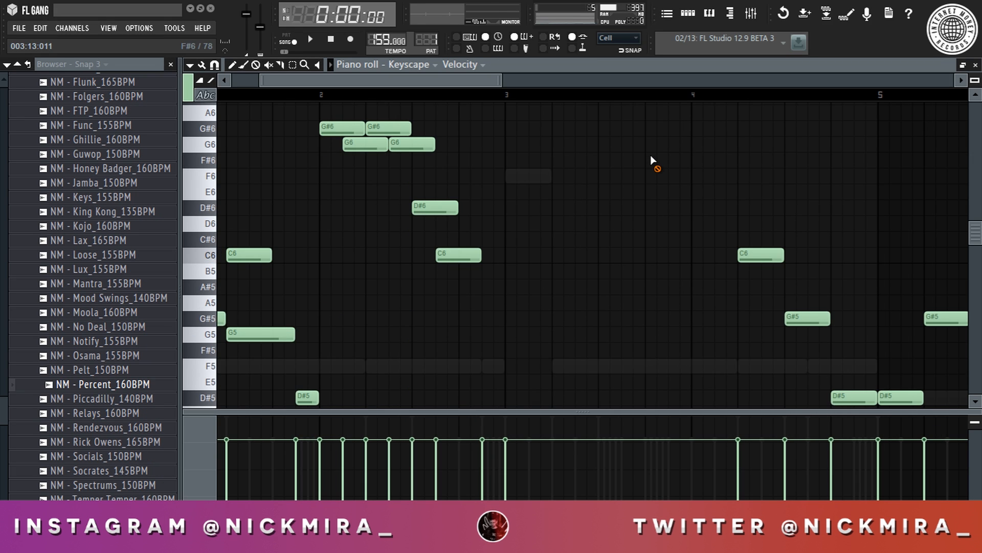
Shorten the notes of the bar 2 run and put its closing C6 on beat 4 as a one-beat note.
left_click_drag(339, 106, 599, 357)
scroll(487, 103, "down", 5)
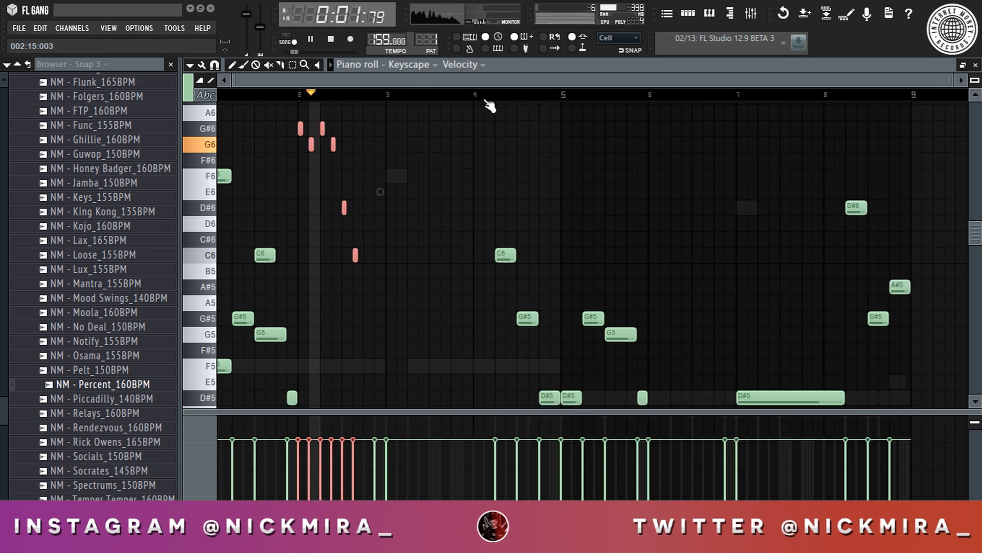
key("space")
left_click(333, 256)
key("space")
Copy the bar 2 run to bar 6, raise the copy by an octave, and close the piano roll.
mouse_move(268, 105)
left_mouse_down()
mouse_move(360, 266)
mouse_move(603, 260)
mouse_move(583, 254)
left_mouse_up()
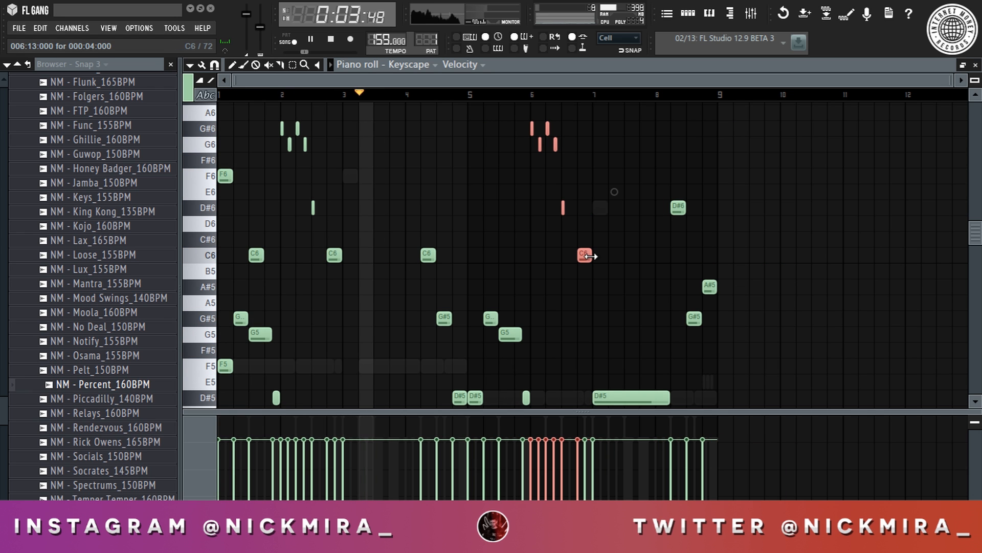
key("ctrl+Up")
key("F7")
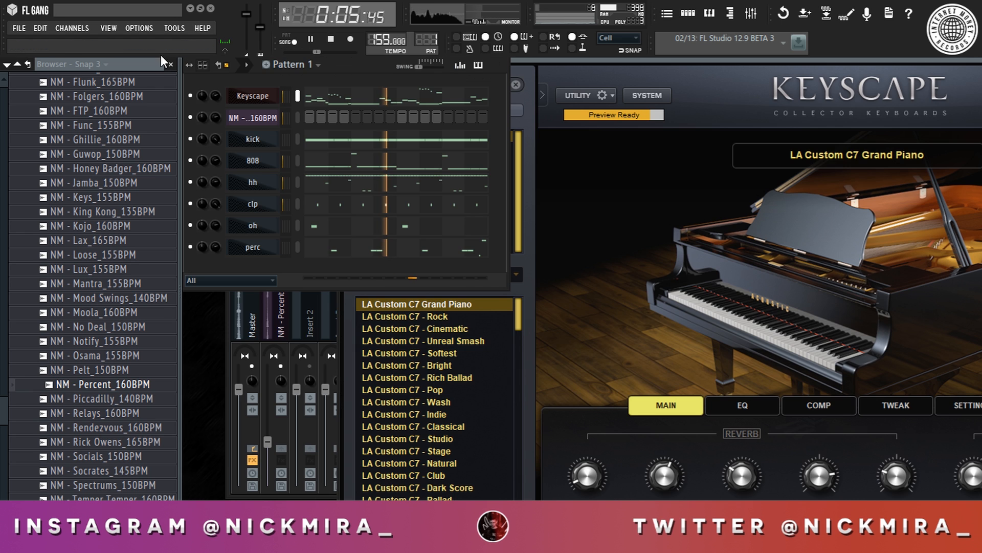
Route the Keyscape channel to mixer insert 2 and load Fruity Reeverb 2 in its first effect slot.
right_click(303, 311)
left_click(491, 296)
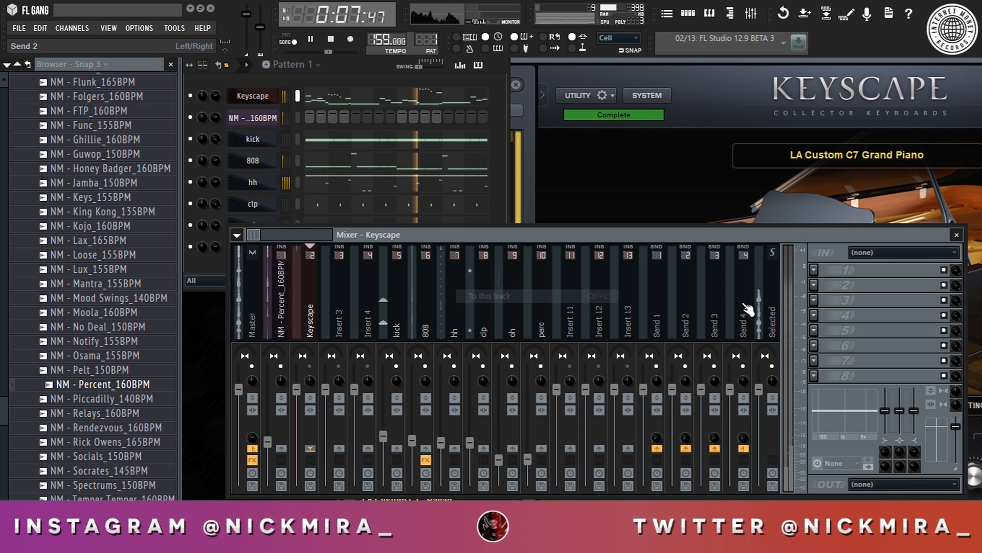
key("space")
left_click(830, 272)
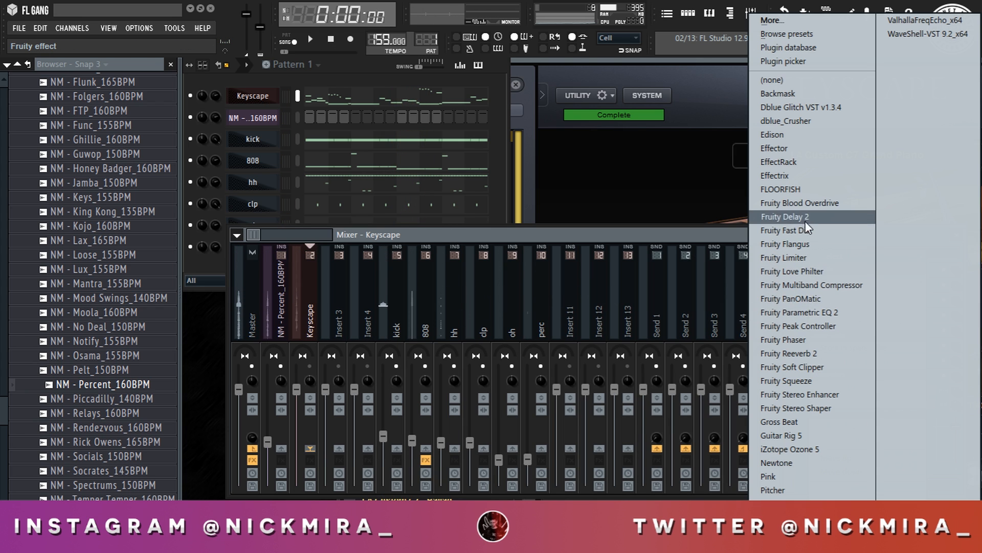
left_click(809, 352)
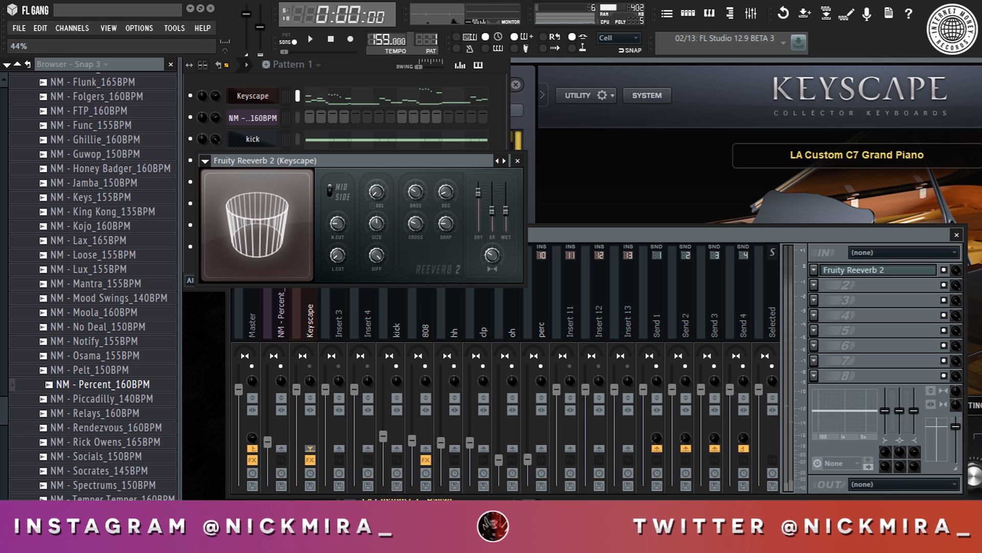
Lower the Keyscape mixer track's volume and set its stereo separation to 50% separated.
left_click(332, 290)
key("space")
left_click_drag(296, 389, 296, 428)
left_click_drag(310, 381, 311, 395)
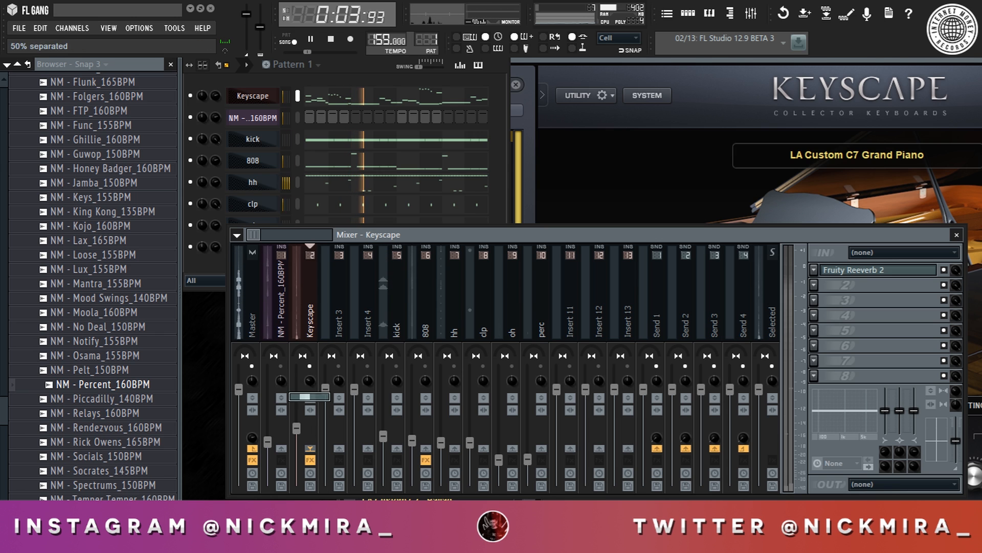
Lower the dry level, raise the wet level and set a 2.5 sec decay in Keyscape's reverb, and reduce the track volume slightly.
left_click(862, 270)
left_click(864, 270)
left_click(864, 271)
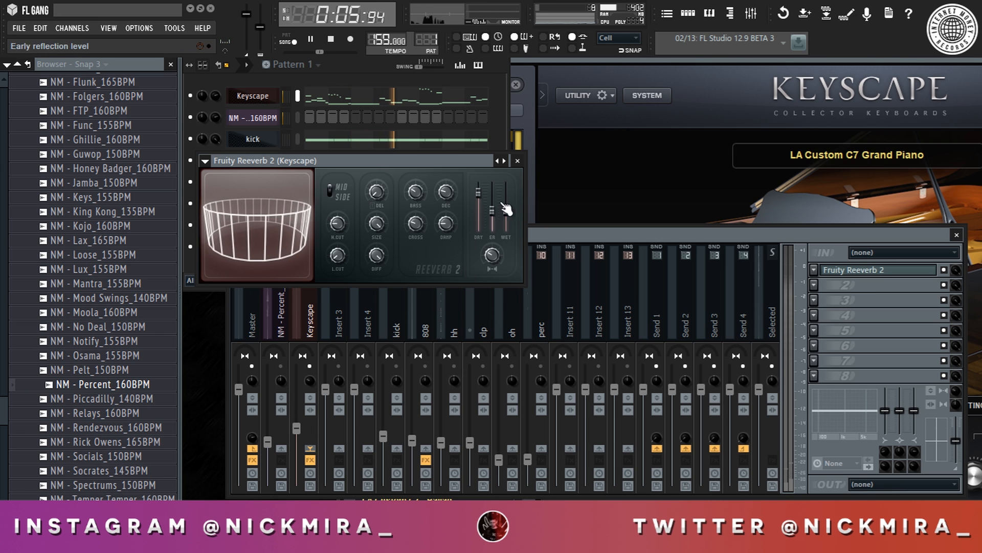
left_click_drag(479, 192, 505, 183)
left_click_drag(446, 192, 446, 213)
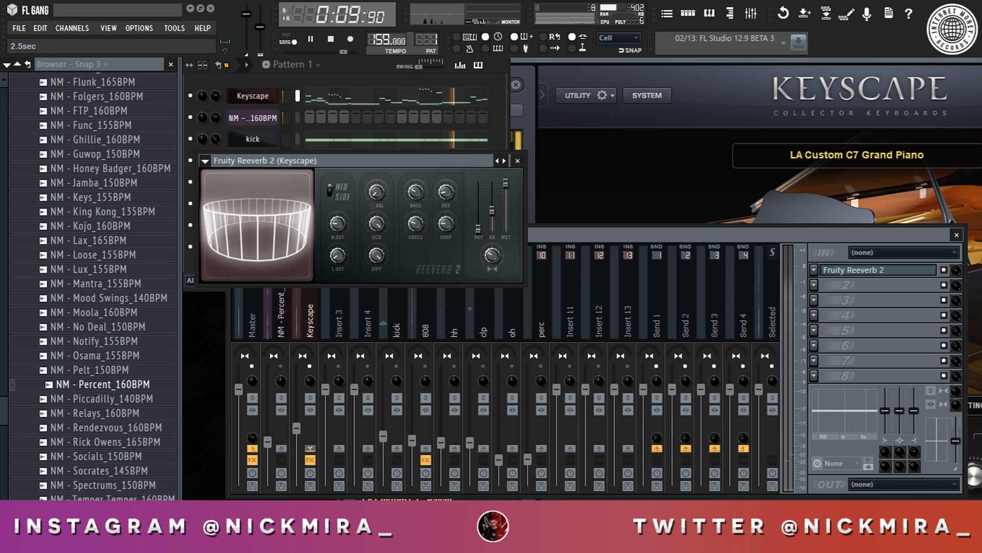
left_click_drag(299, 411, 296, 432)
Load iZotope Ozone 5 on the Master track, enable its Maximizer, and close the Preset Manager.
left_click(252, 307)
left_click(814, 315)
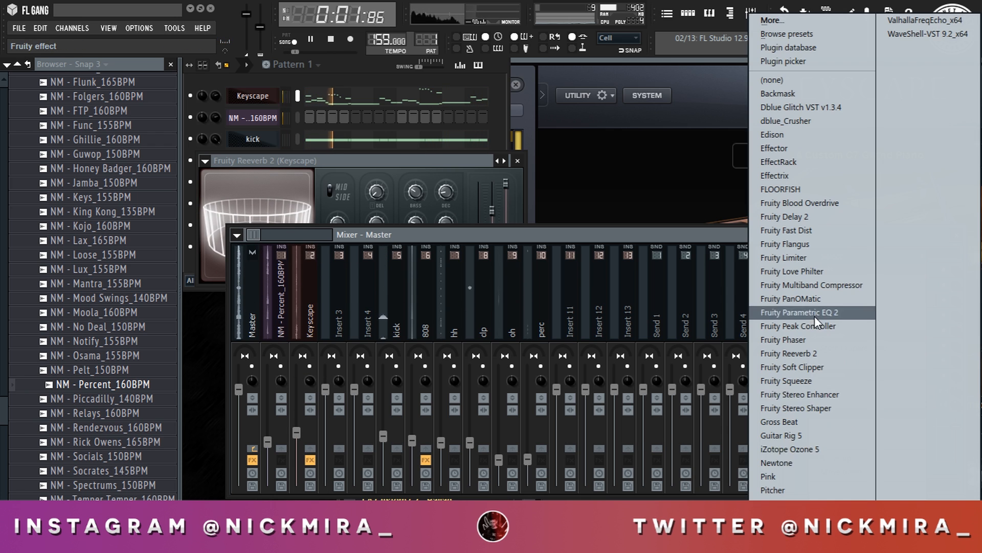
left_click(828, 450)
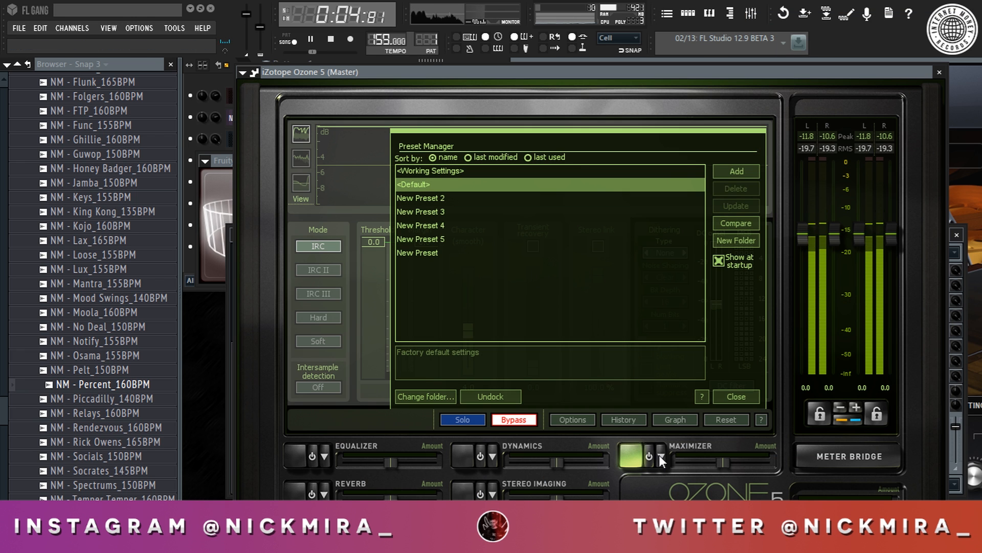
left_click(657, 456)
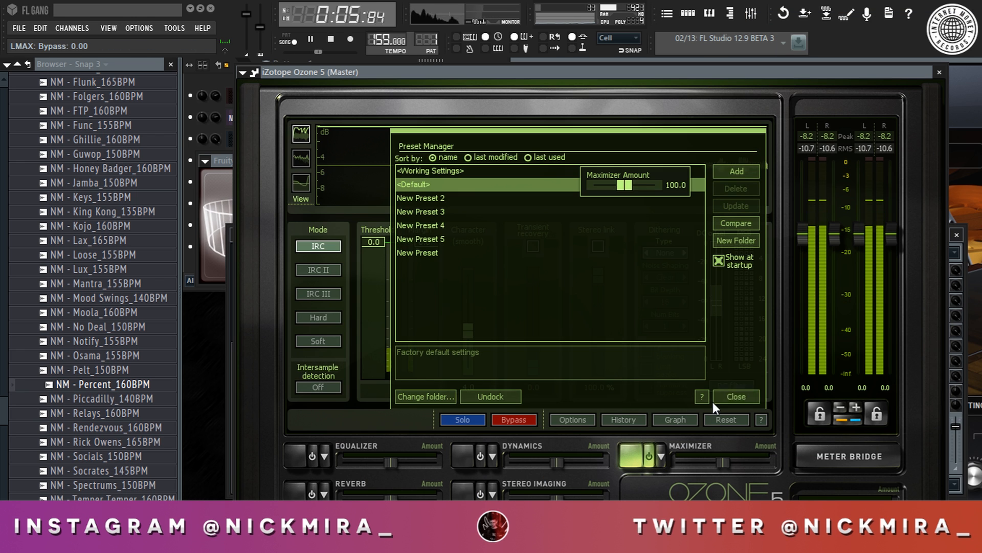
left_click(717, 400)
Set the Maximizer's Character to 1.0 and lower its Threshold slightly past -8.1.
left_click_drag(373, 243, 412, 329)
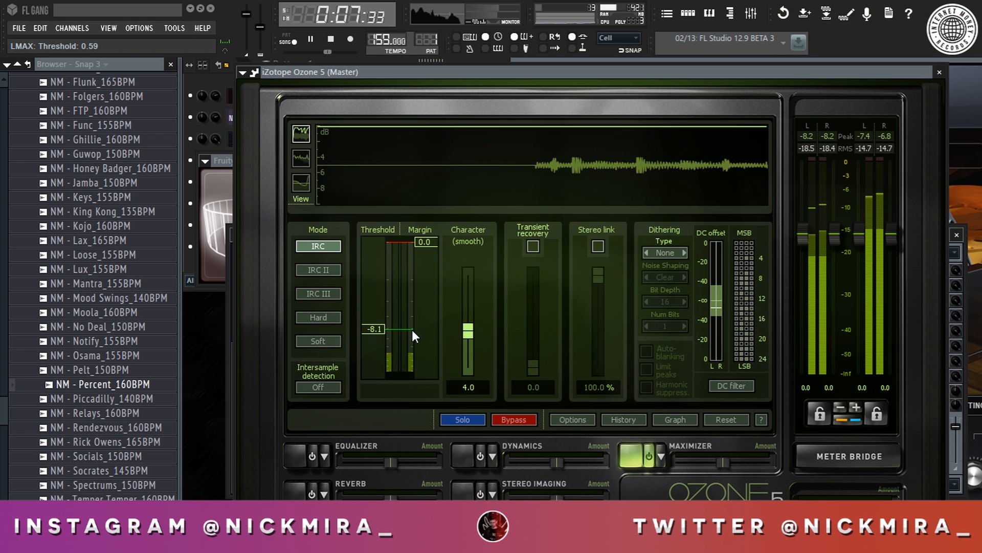
left_click(471, 357)
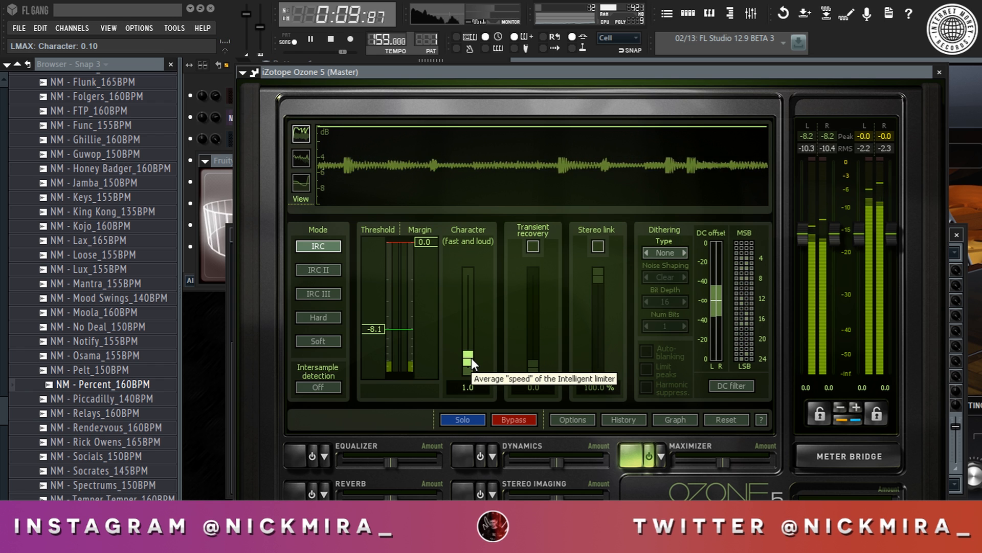
left_click_drag(392, 329, 389, 338)
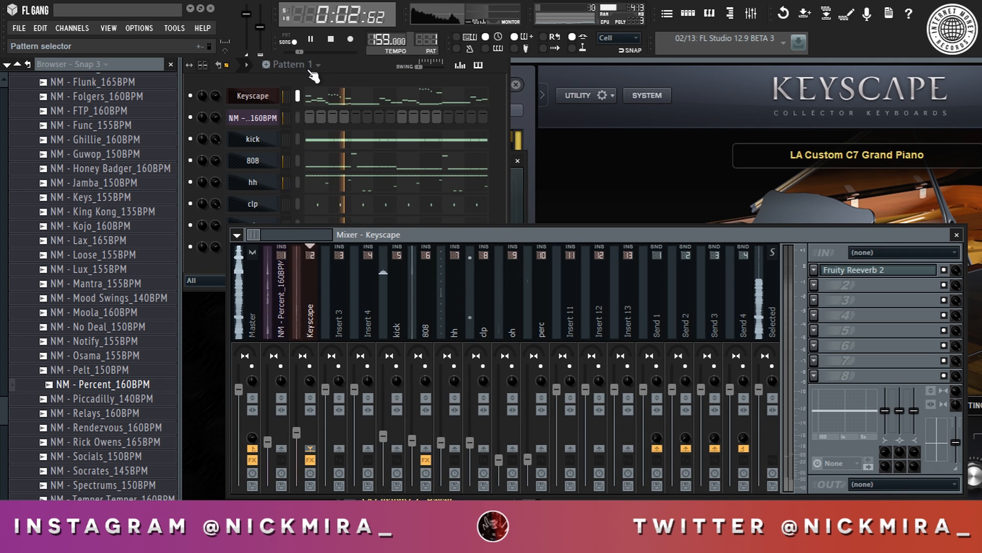
Split Pattern 1 into separate patterns by channel and open the playlist.
left_click(293, 65)
left_click(395, 221)
key("space")
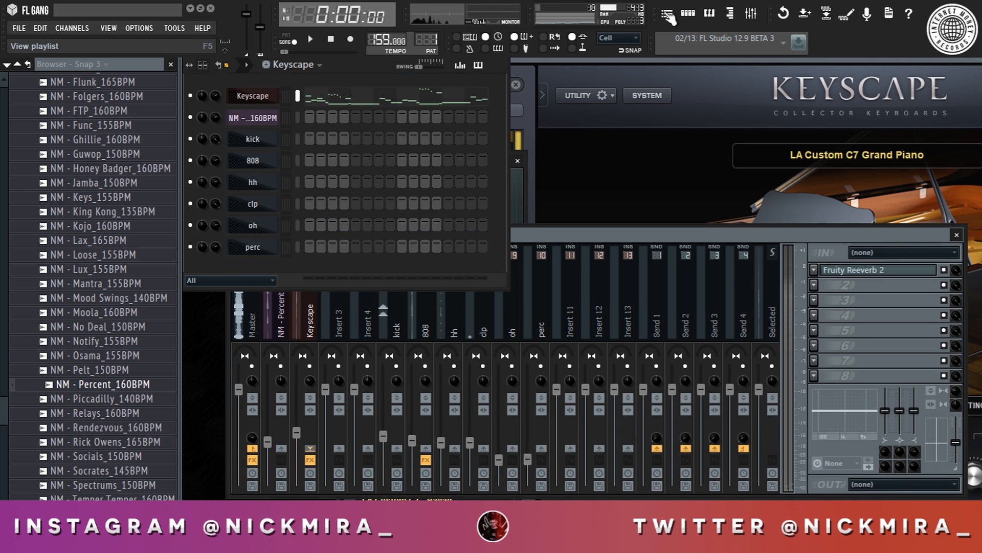
left_click(667, 14)
scroll(482, 97, "down", 2)
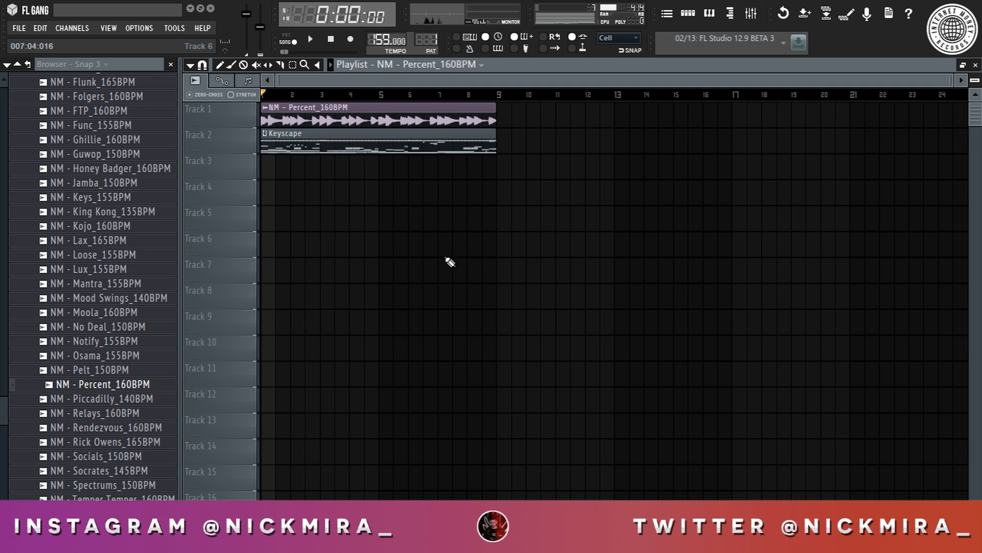
Replace the existing clip on Track 2 with the Keyscape pattern at bar 1, keeping the sample clip on Track 1.
right_click(301, 134)
right_click(302, 115)
key("ctrl+z")
right_click(306, 145)
key("KP_1")
left_click(262, 141)
Place the kick, 808, hh, clp, oh and perc patterns at bar 1 on Tracks 3 to 8.
key("KP_Add")
left_click(263, 166)
key("KP_Add")
left_click(264, 191)
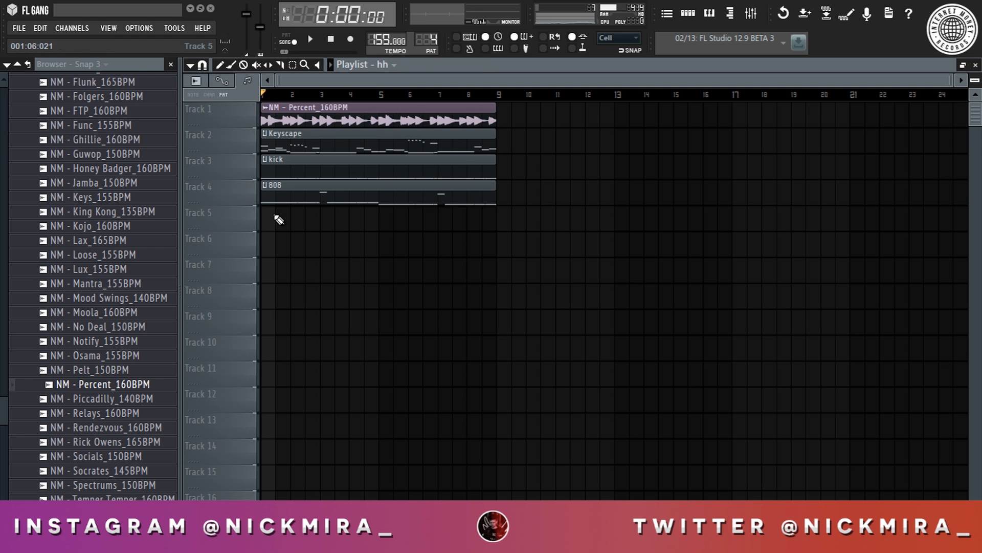
key("KP_Add")
left_click(264, 217)
key("KP_Add")
left_click(264, 243)
left_click(264, 269)
left_click(264, 296)
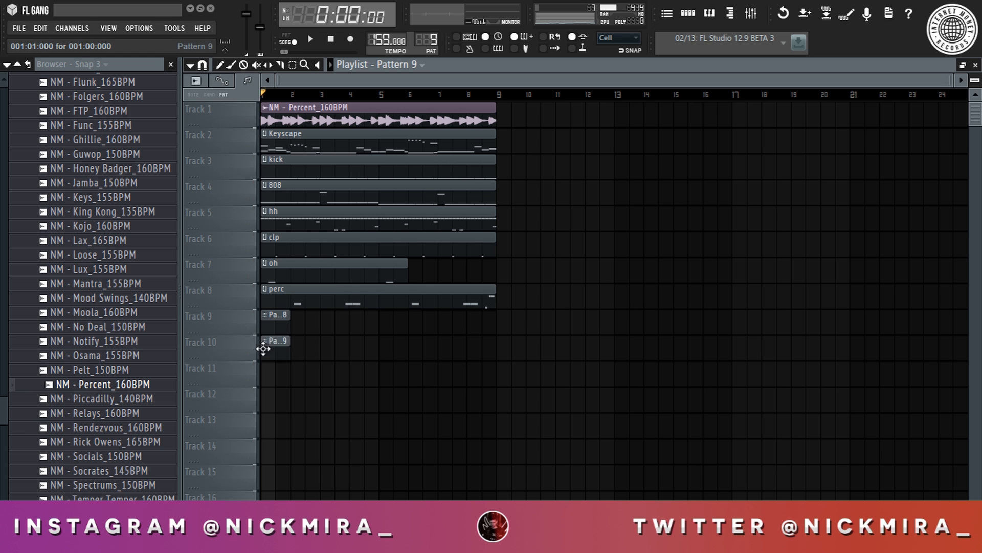
key("space")
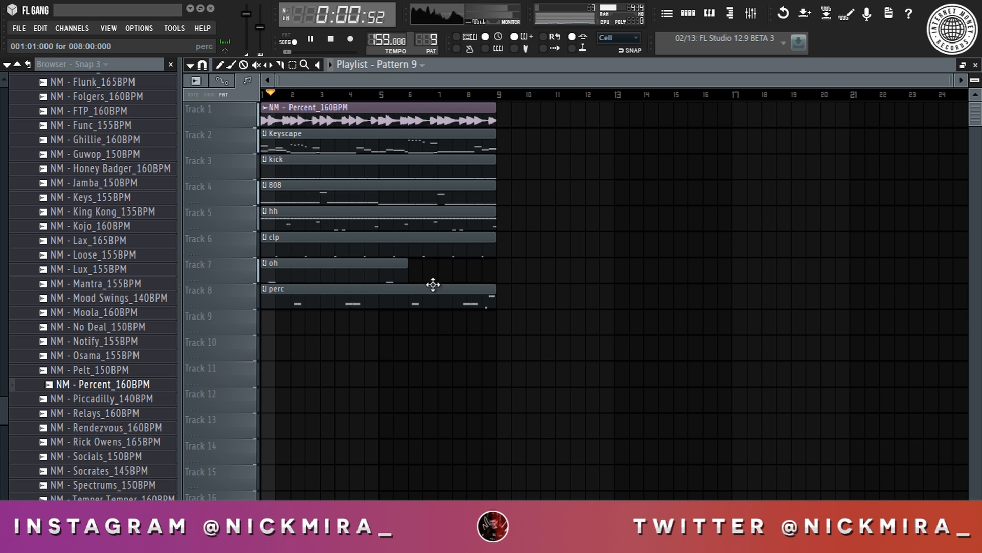
Extend the oh clip to eight bars, and duplicate all clips five times so the arrangement runs to bar 49.
left_click_drag(408, 268, 496, 261)
key("ctrl+a")
key("ctrl+b")
key("ctrl+b")
key("ctrl+b")
key("ctrl+b")
key("ctrl+b")
scroll(540, 97, "down", 5)
Return playback to bar 1 and delete the Keyscape, 808 and drum clips on Tracks 2 to 8 from the first eight bars.
left_click(264, 94)
right_click(292, 144)
key("ctrl+d")
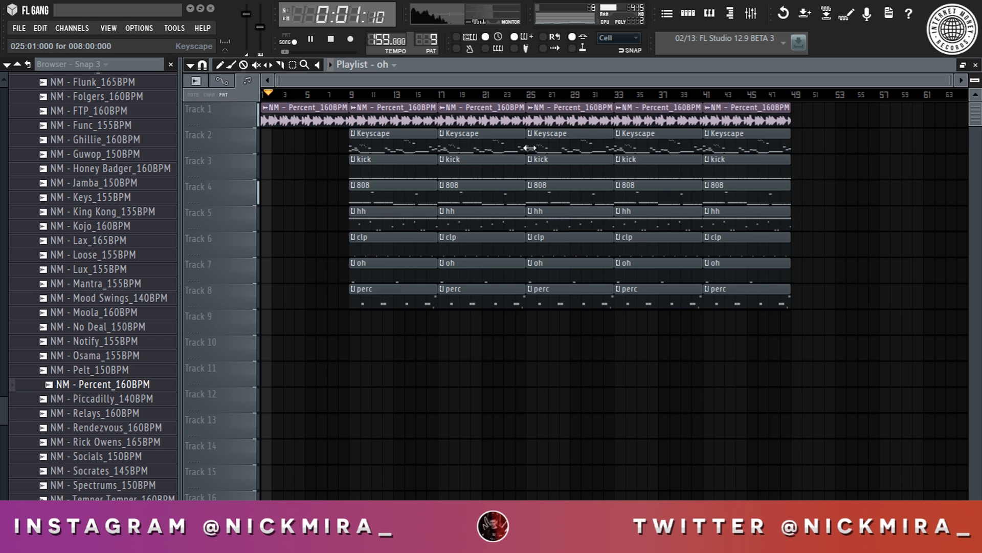
Remove the Keyscape and oh clips from bar 25 onward, the kick at bars 25–32, and all non-sample clips from bar 41.
right_click(575, 146)
right_click(750, 143)
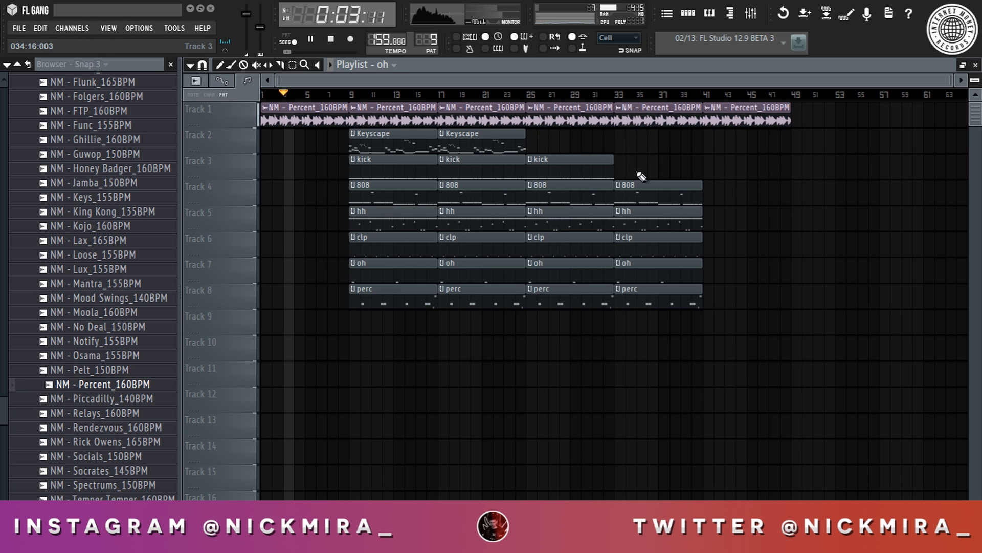
left_click(587, 164)
right_click(588, 165)
left_click(618, 168)
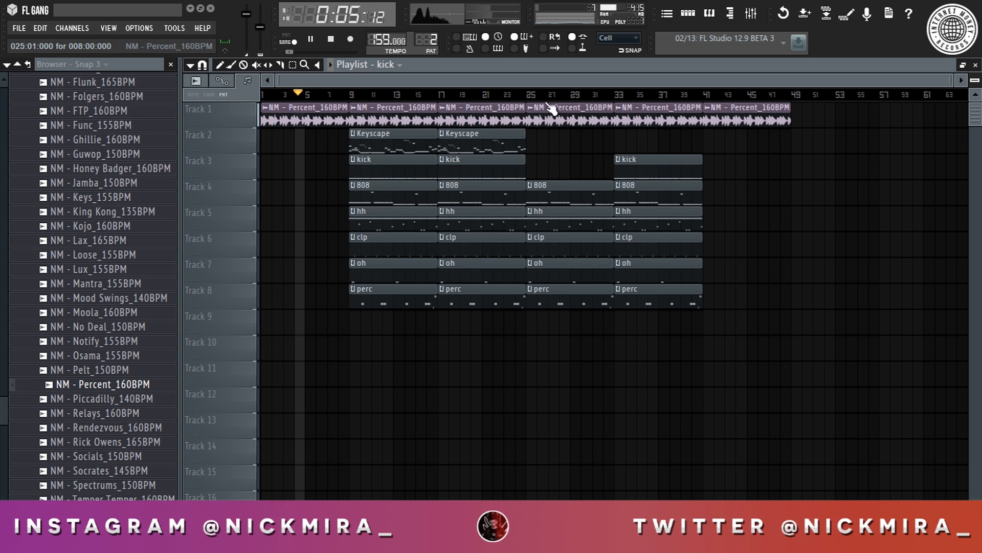
right_click(587, 273)
Duplicate the arrangement from bar 9 onward twice so the song runs to bar 129.
left_click_drag(370, 110, 874, 381)
key("ctrl+b")
key("ctrl+b")
scroll(660, 96, "down", 4)
key("ctrl+d")
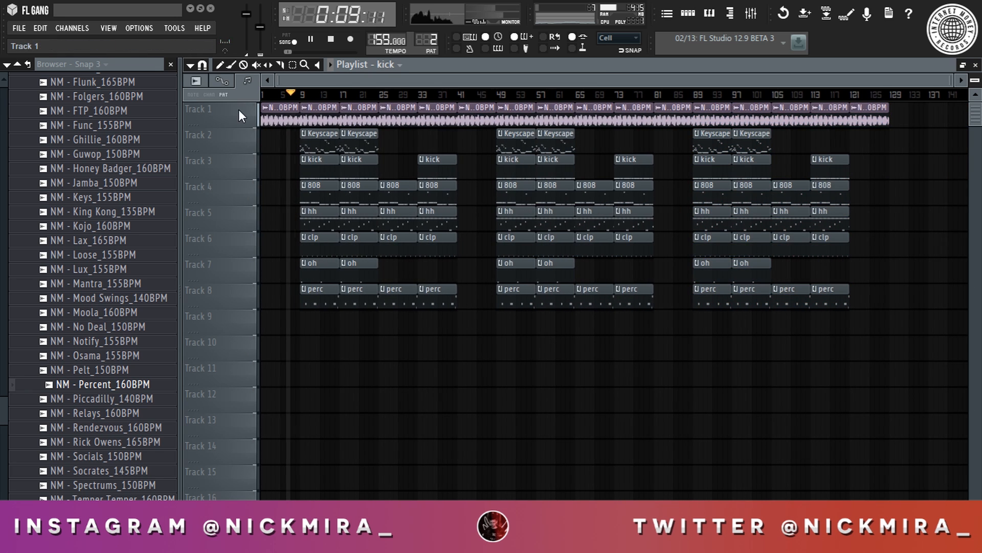
Save the project as beat 1.
key("ctrl+s")
left_click(583, 107)
double_click(462, 223)
type("beat 1")
key("Return")
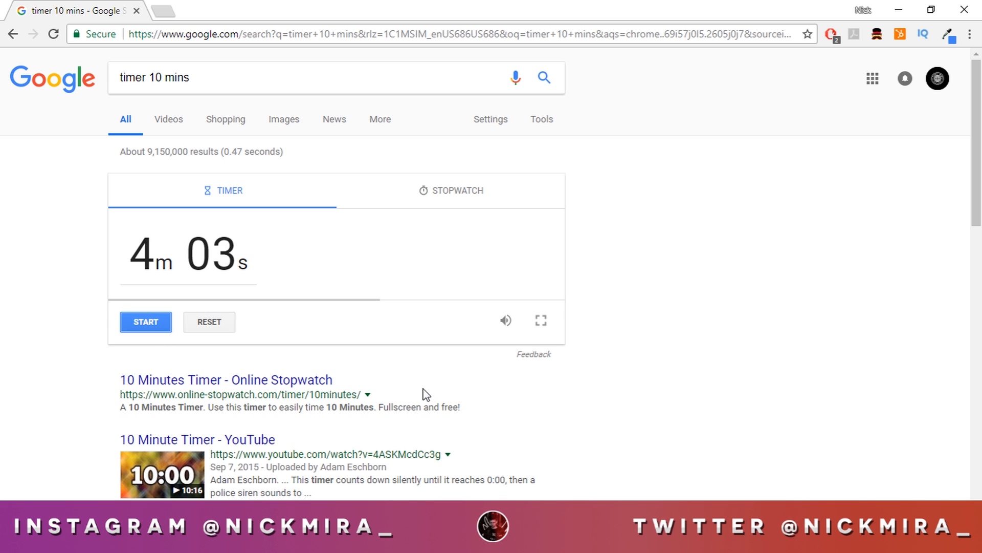
Switch to Chrome, resume the 10-minute countdown timer, and return to the fresh FL Studio project.
left_click(338, 540)
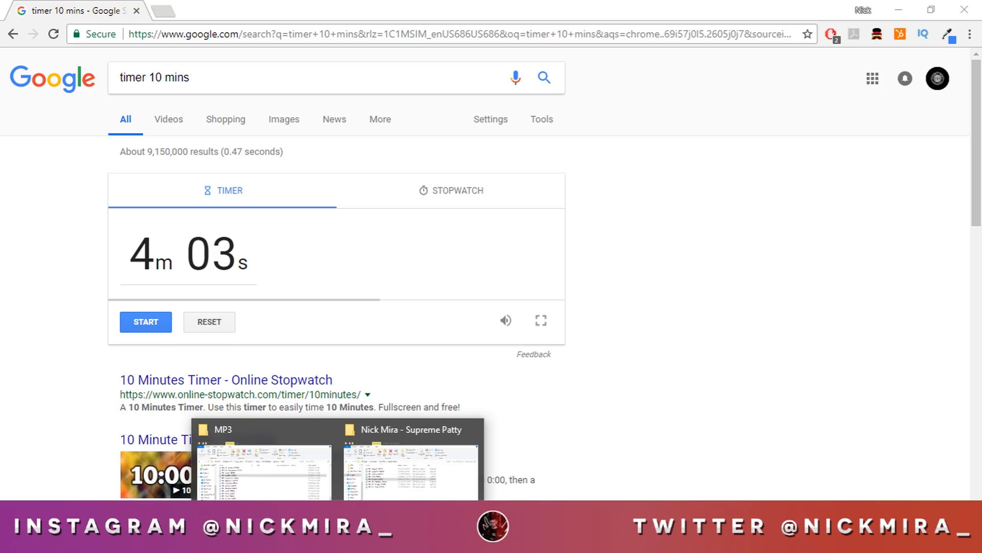
left_click(374, 539)
key("space")
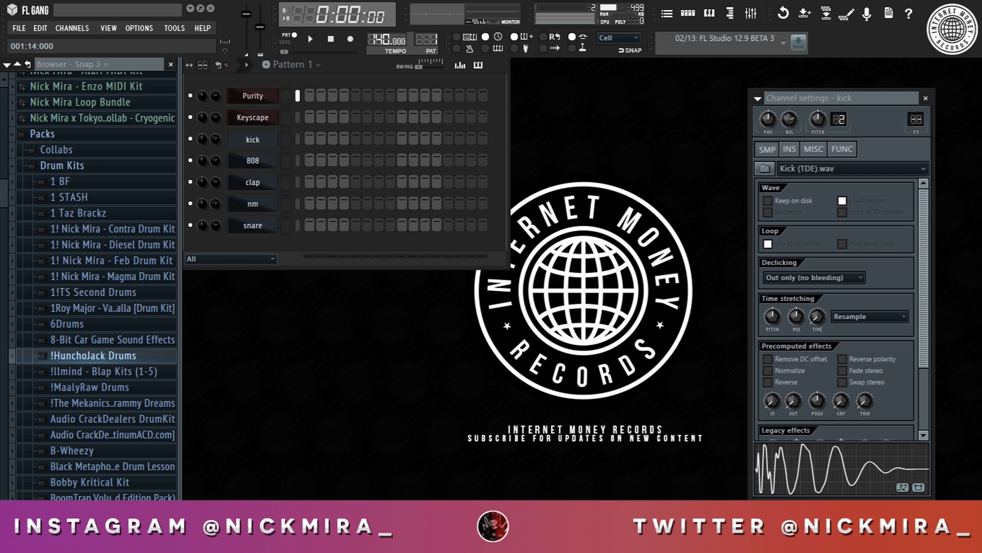
mouse_move(481, 540)
left_click(553, 475)
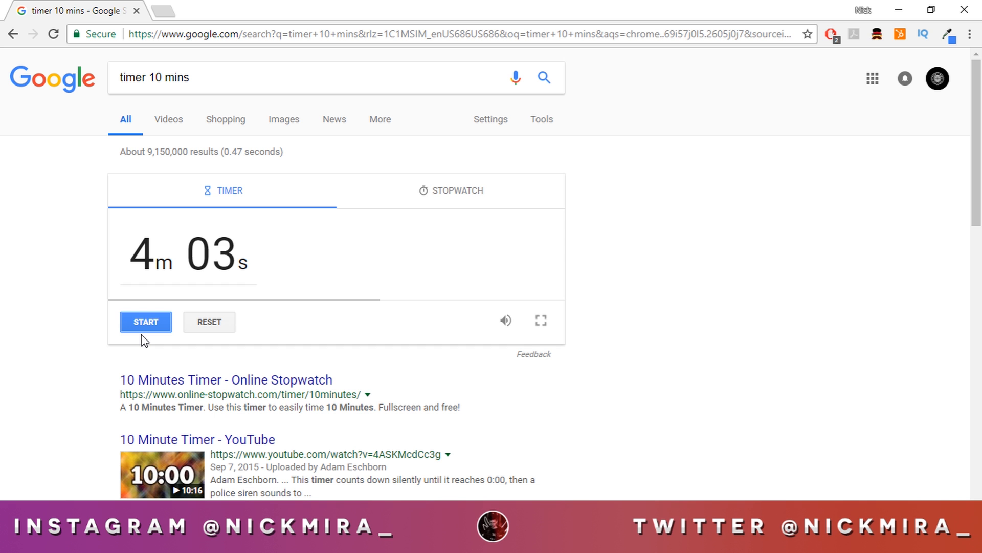
left_click(890, 6)
Load the LA Custom C7 - Cinematic patch in the Keyscape channel and set the tempo to 164 BPM.
right_click(264, 119)
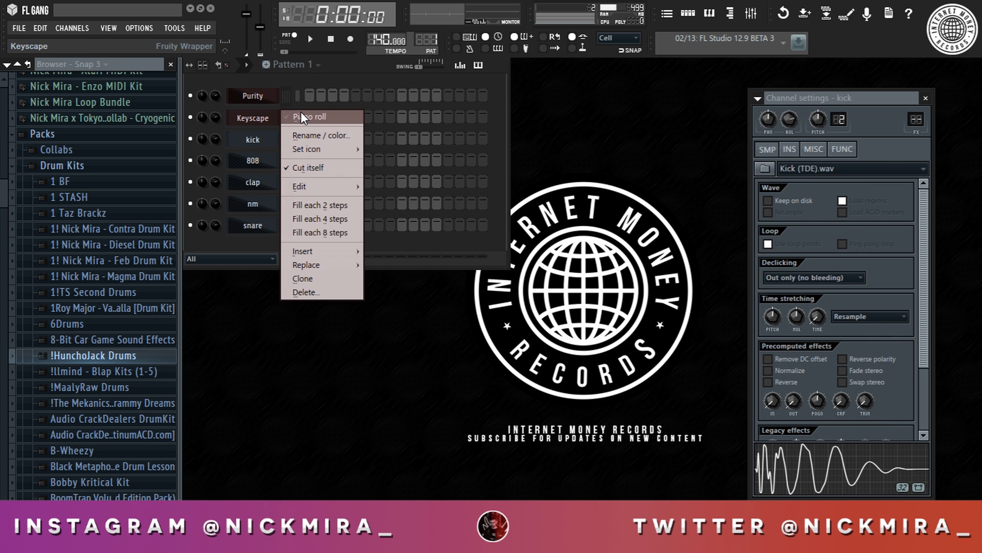
left_click(301, 111)
key("F7")
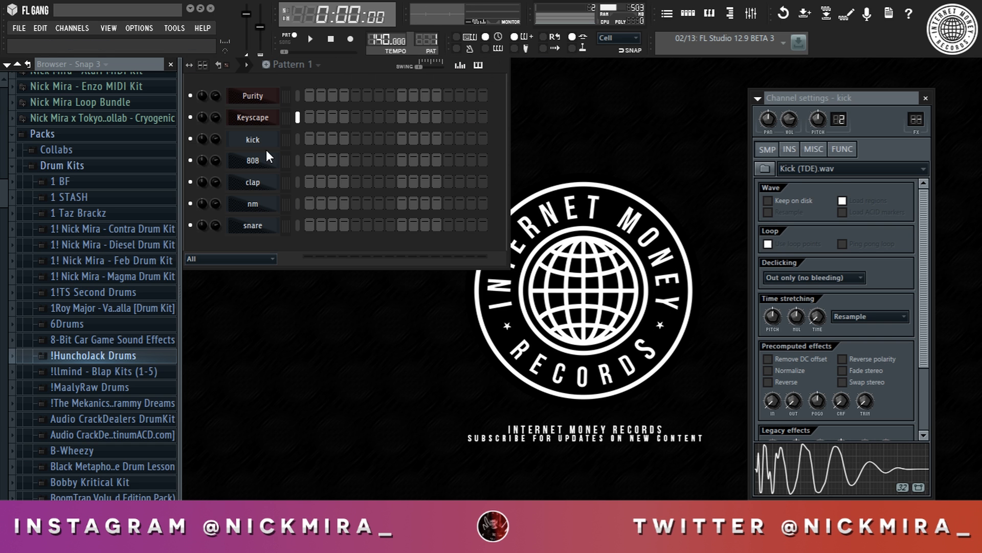
left_click(267, 125)
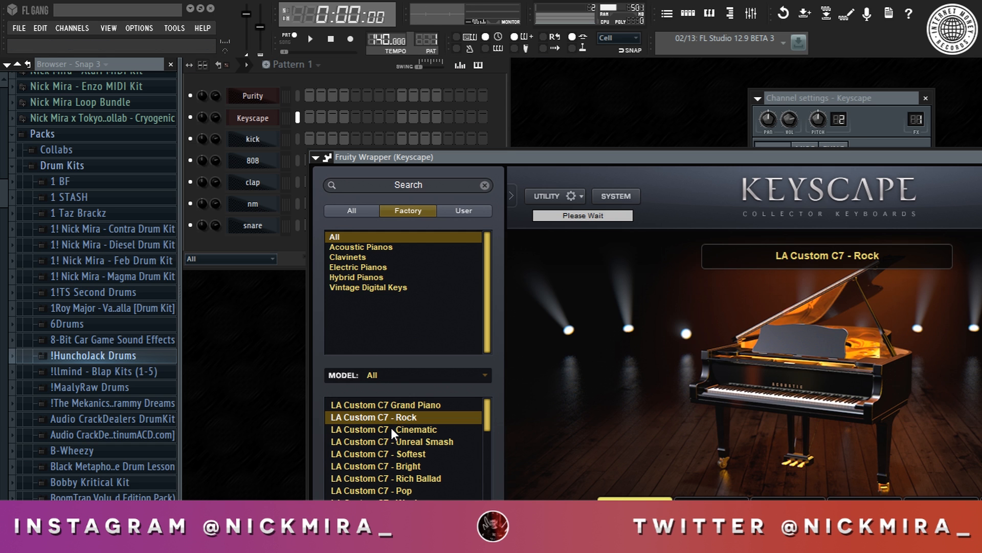
left_click(391, 429)
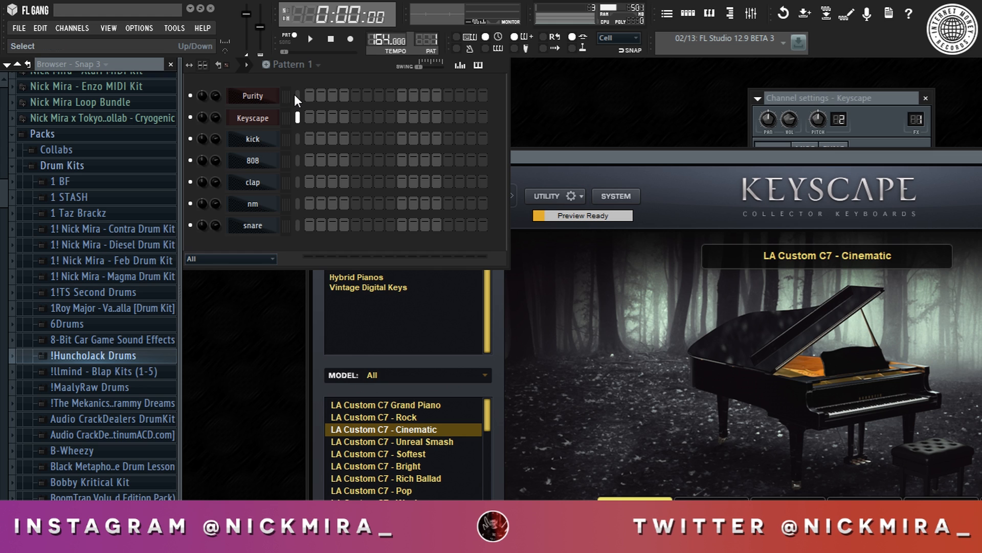
Record a Keyscape melody over an F4, G#4 and C5 chord in Pattern 1, and quantize the recorded notes.
key("r")
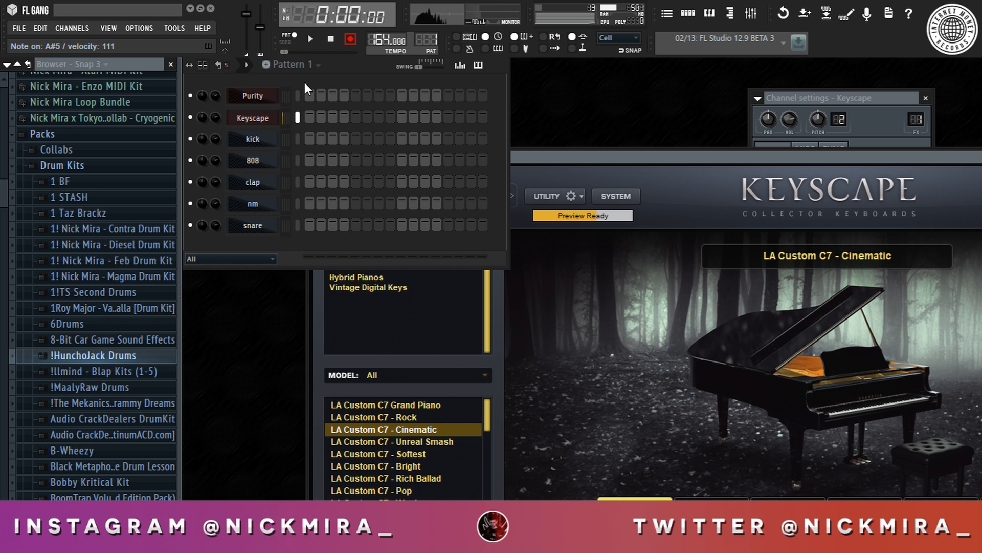
key("space")
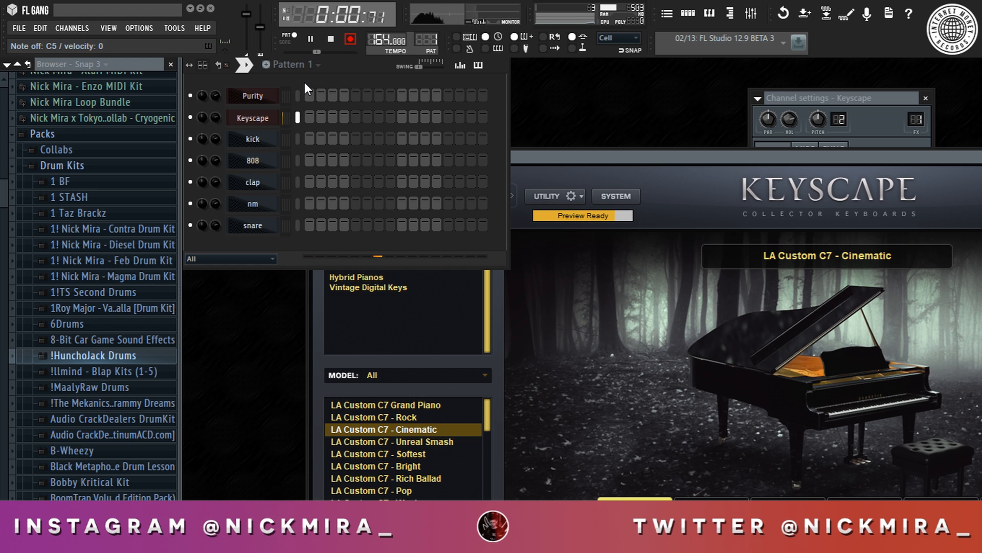
key("space")
left_click(340, 118)
scroll(337, 103, "down", 4)
key("alt+q")
key("Return")
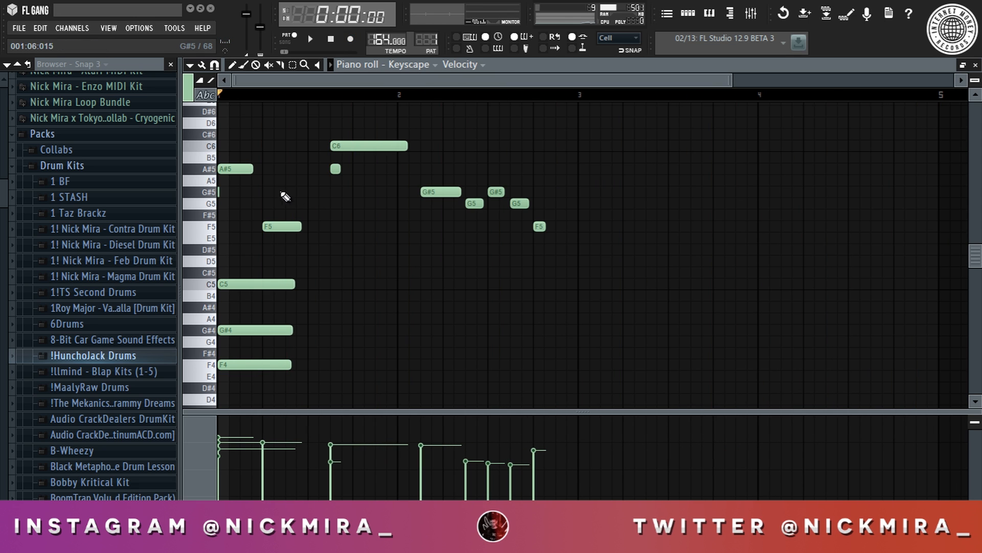
Nudge the opening A#5, the short A#5 with C6, and the closing five-note run slightly later in the Keyscape piano roll.
left_click_drag(245, 172, 252, 174)
key("space")
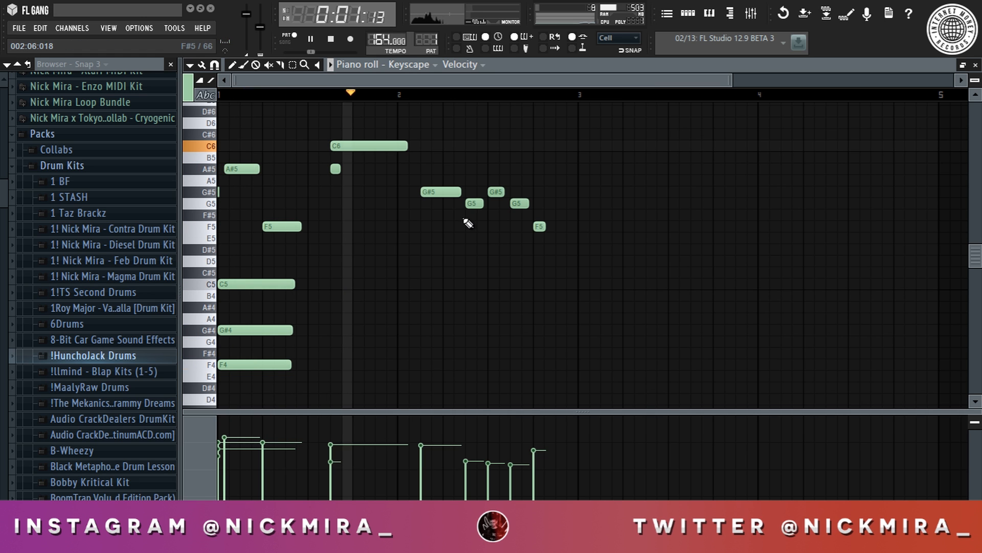
left_click_drag(323, 134, 409, 146)
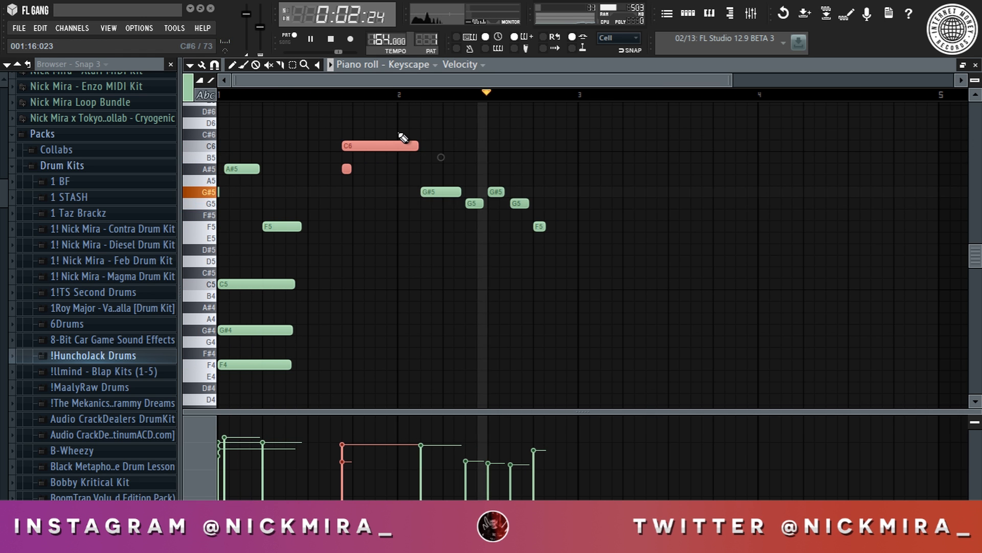
key("ctrl+z")
left_click_drag(406, 141, 412, 141)
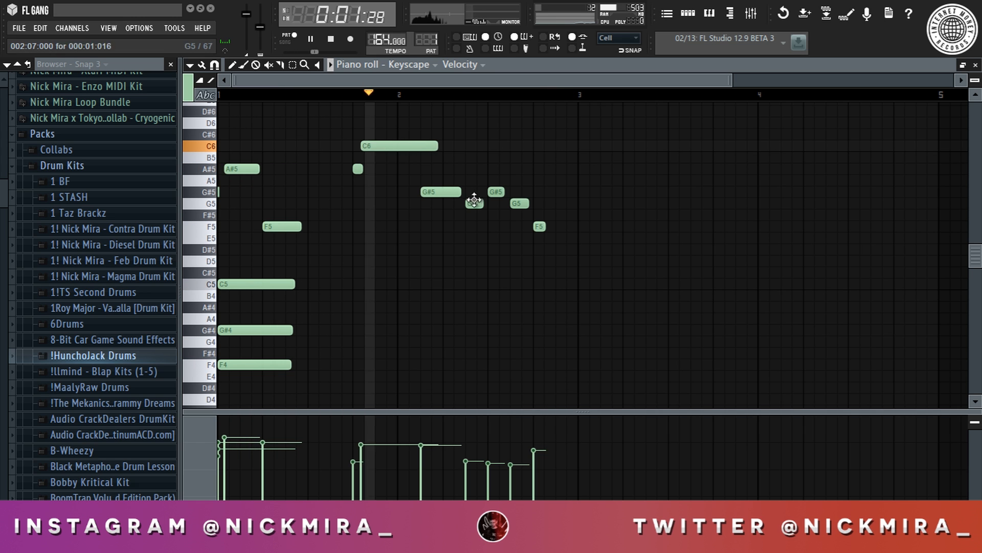
left_click_drag(444, 185, 640, 266)
key("space")
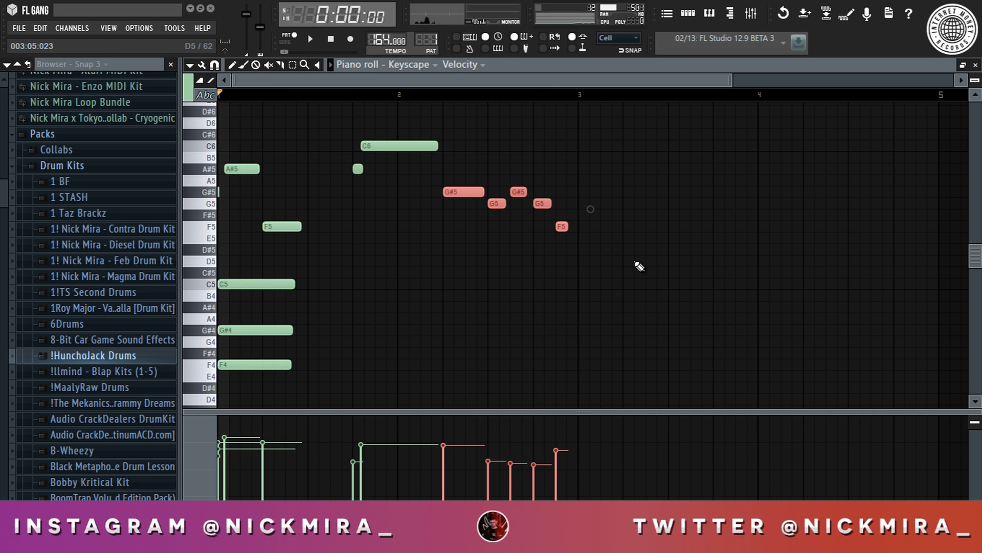
Apply quick legato to the closing melody run so its last F5 ends at bar 3.
left_click_drag(603, 176, 507, 233)
left_click(589, 192)
mouse_move(612, 153)
left_mouse_down()
mouse_move(527, 231)
mouse_move(506, 235)
left_mouse_up()
key("ctrl+l")
right_click(609, 193)
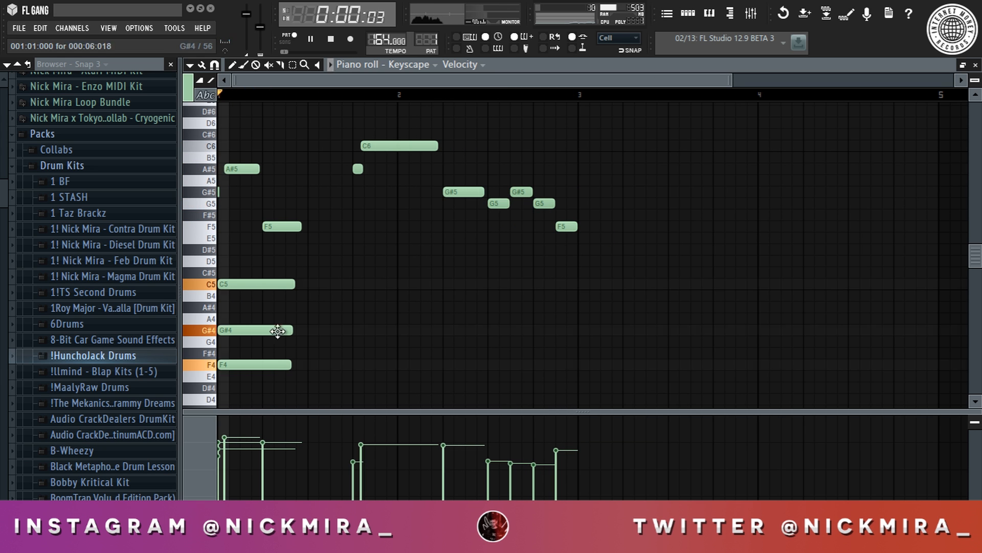
Copy the F4, G#4 and C5 chord to step 13 of bar 1.
key("space")
scroll(324, 260, "down", 2)
key("space")
left_click_drag(281, 205, 381, 291)
key("space")
scroll(323, 204, "down", 3)
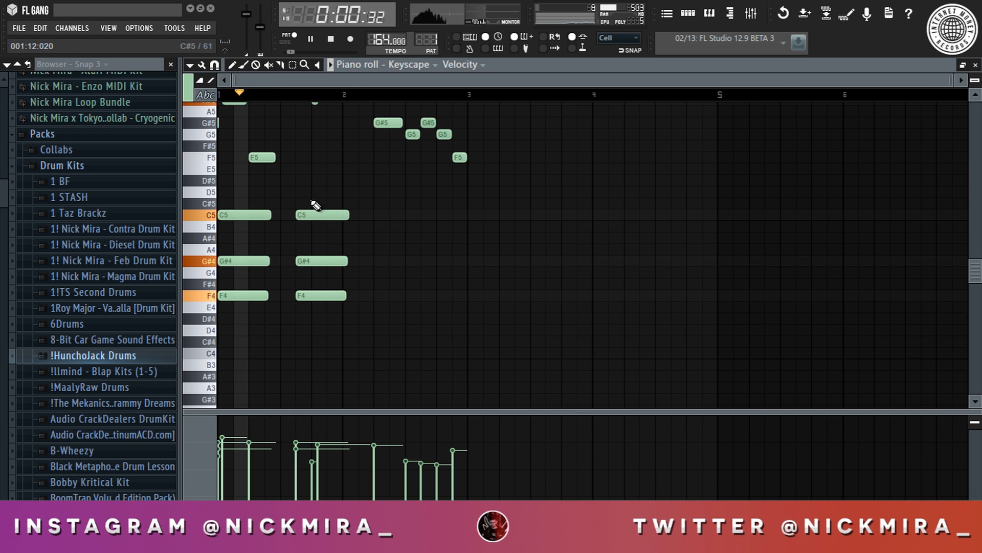
key("space")
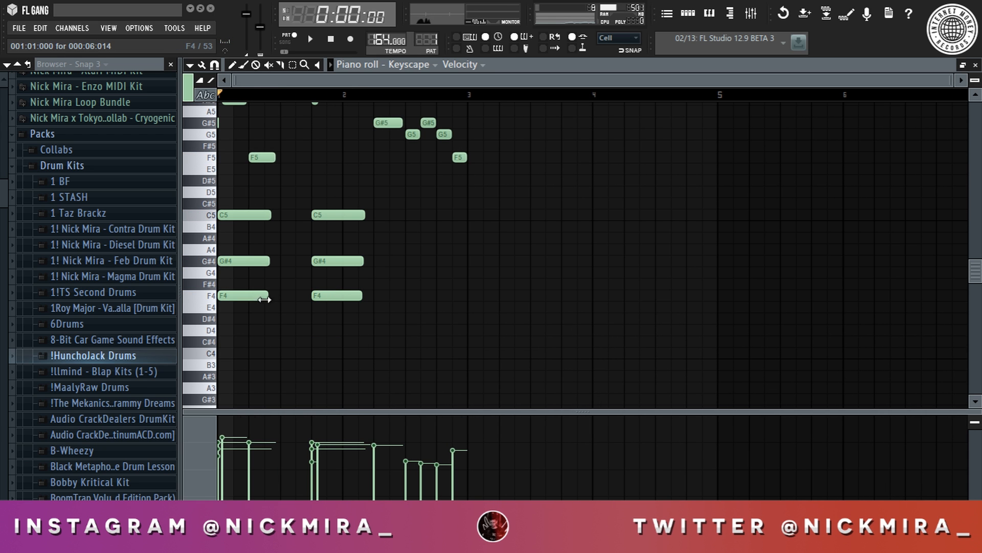
key("space")
Add F3 bass copies one octave below both F4 chord notes.
left_click_drag(250, 288, 353, 309)
key("space")
left_click(333, 296, "shift")
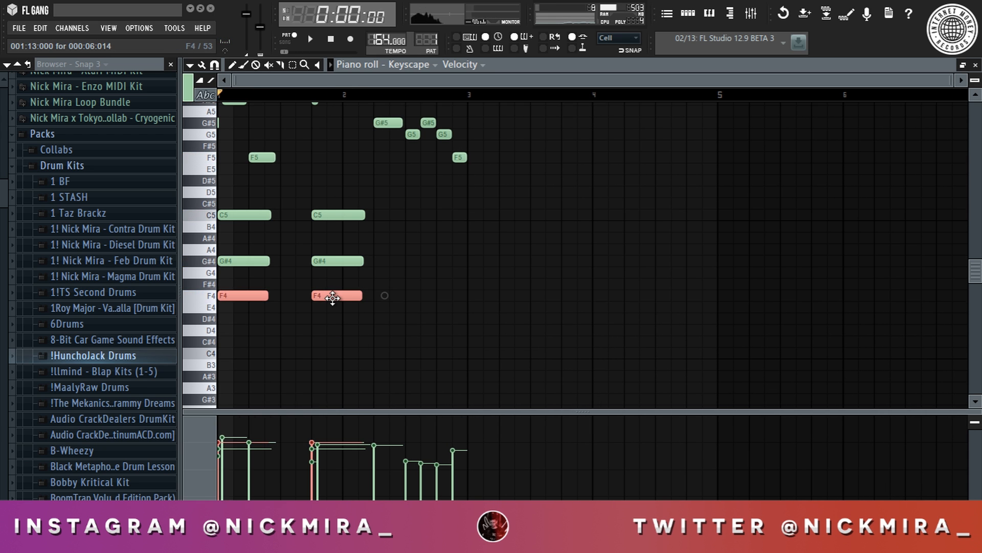
key("ctrl+Down")
key("space")
Duplicate the two-bar Keyscape phrase until it fills eight bars.
key("ctrl+d")
key("ctrl+a")
key("ctrl+b")
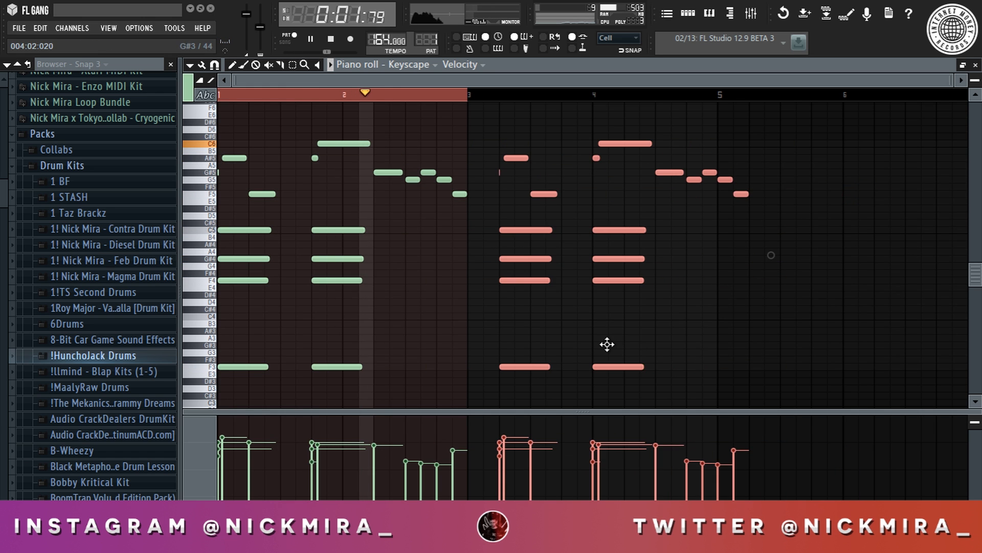
key("ctrl+d")
key("ctrl+a")
key("ctrl+b")
key("ctrl+d")
Raise the melody notes in bars 5 to 8 by one octave.
left_click_drag(402, 134, 906, 274)
key("ctrl+Up")
key("ctrl+d")
key("ctrl+Up")
key("ctrl+d")
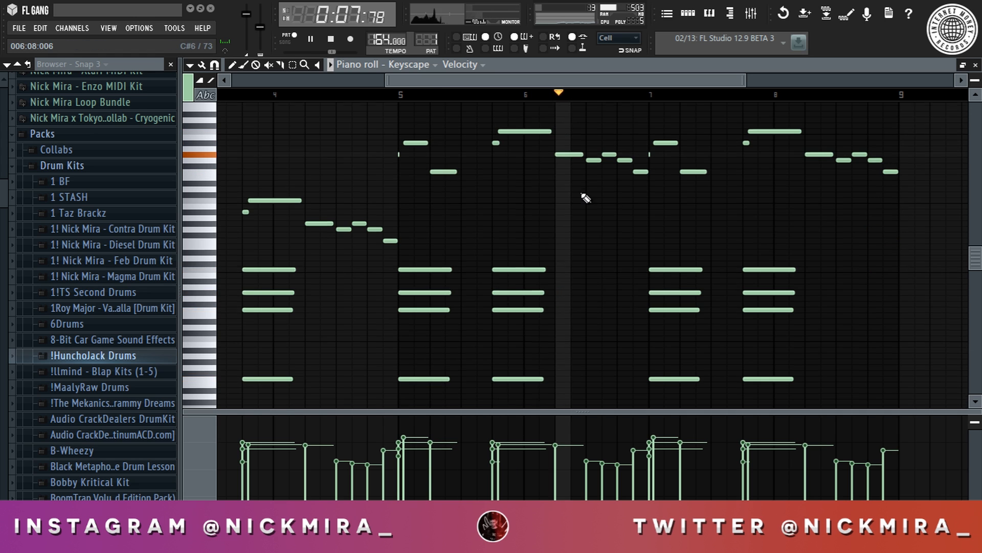
Lower the bass notes in bars 5 to 8 by four semitones to C#3.
scroll(398, 375, "down", 3)
key("space")
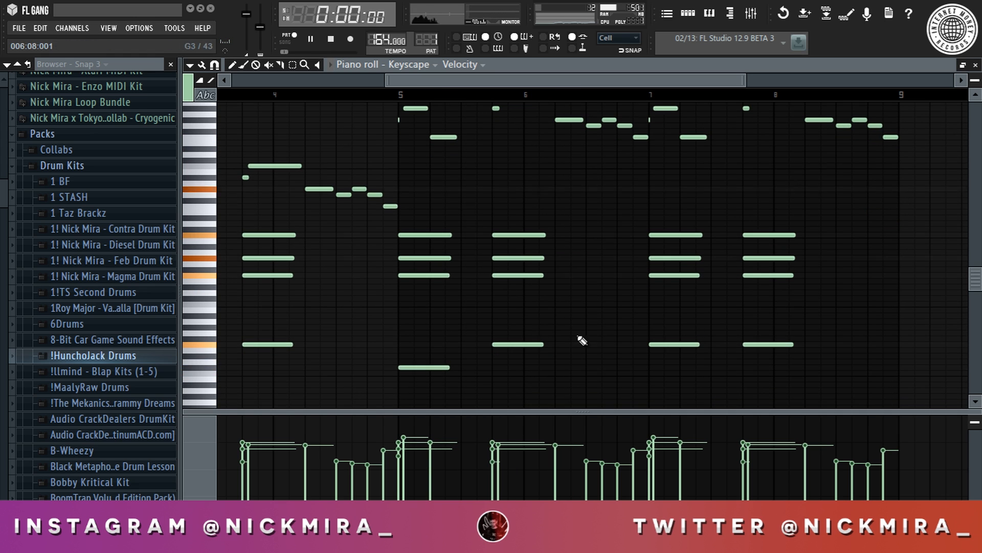
left_click_drag(590, 356, 804, 375)
scroll(805, 375, "down", 1)
key("shift+Down")
key("shift+Down")
key("shift+Down")
key("shift+Down")
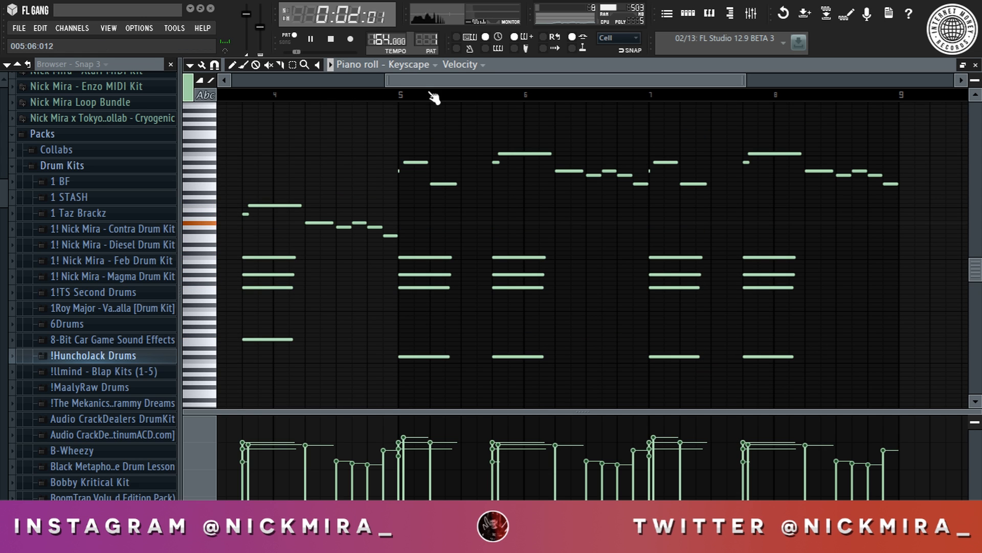
Play from bar 5 and lower the F4 chord notes in bars 5 to 8 to C#4.
left_click(411, 98)
left_click_drag(431, 281, 819, 328)
key("space")
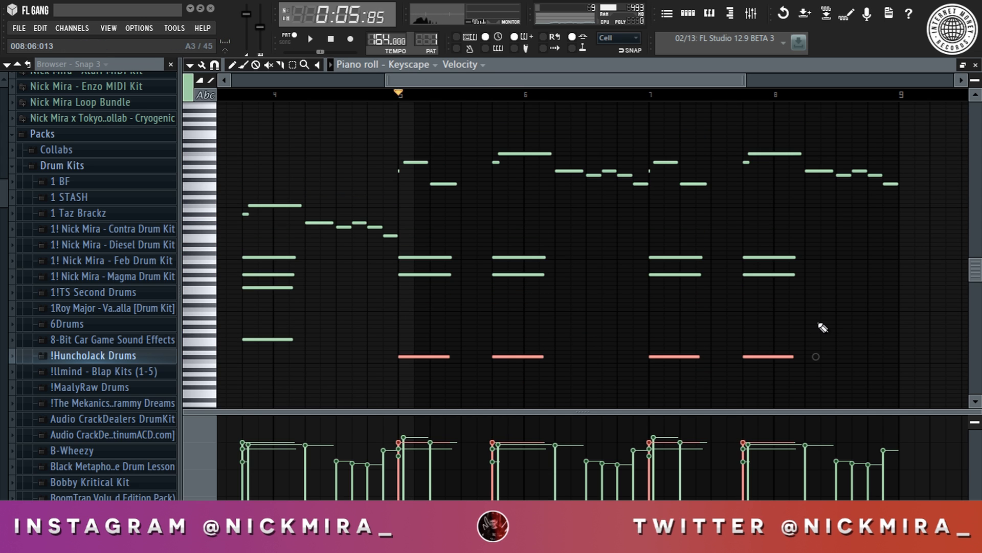
left_click(574, 281, "ctrl")
key("space")
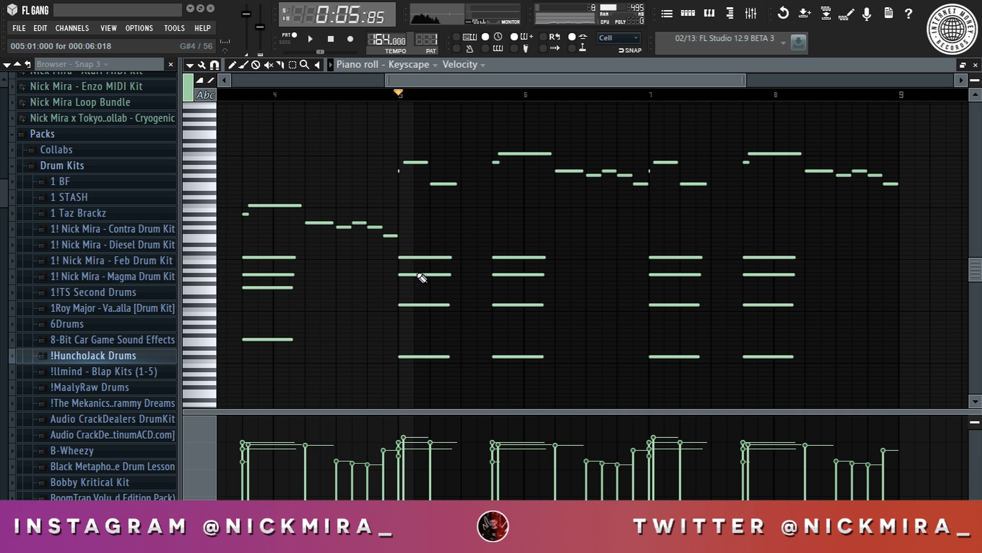
Raise the G#4 note of the first chord in bar 5 to D#5 and audition the change.
key("space")
key("space")
left_click(434, 298, "ctrl")
key("ctrl+Up")
key("space")
key("space")
Raise the remaining G#4 chord notes in bars 5 to 8 by seven semitones to D#5.
left_click_drag(523, 275, 838, 282)
key("shift+Up")
key("shift+Up")
key("shift+Up")
key("shift+Up")
key("shift+Up")
key("shift+Up")
key("shift+Up")
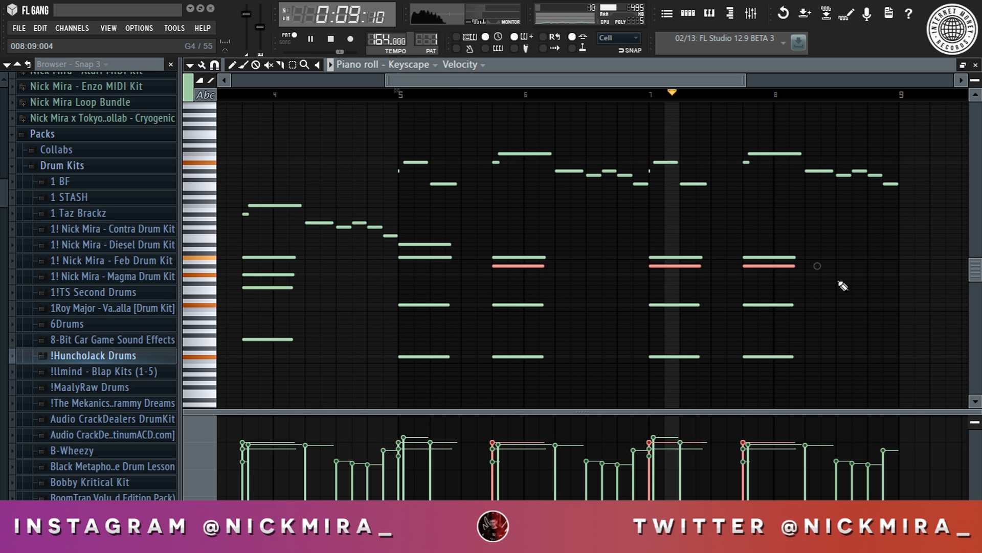
key("space")
key("space")
key("ctrl+d")
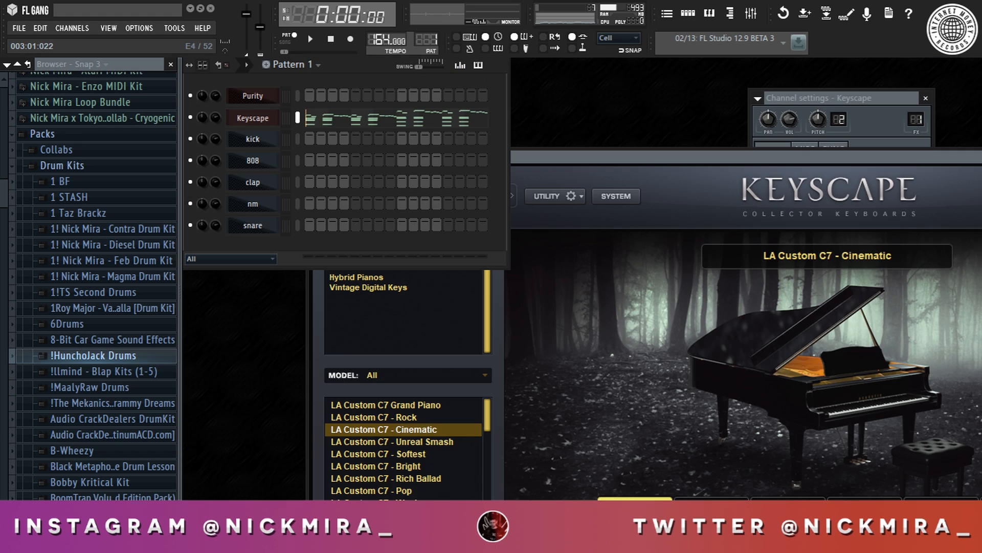
Check the 10-minute timer in Chrome and return to FL Studio.
mouse_move(483, 541)
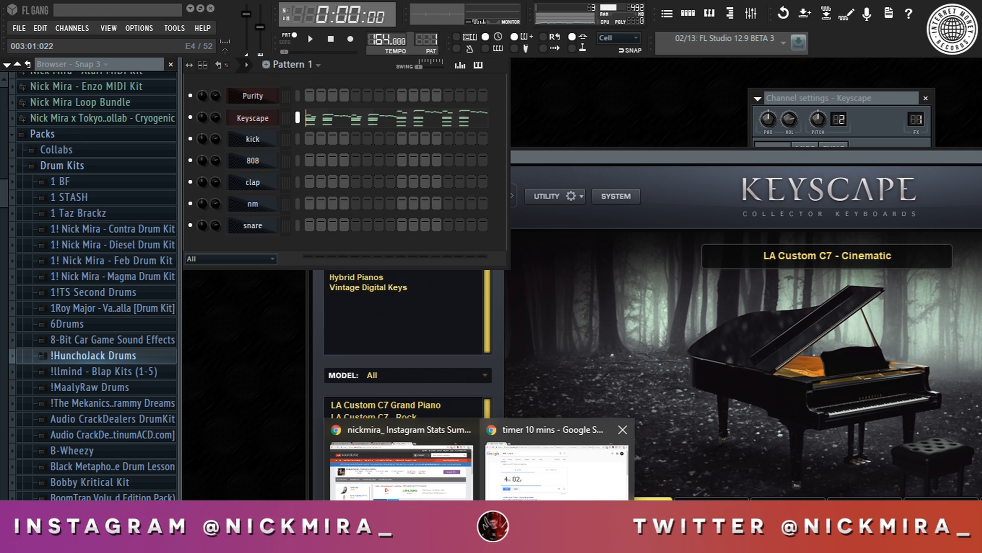
left_click(563, 460)
left_click(904, 7)
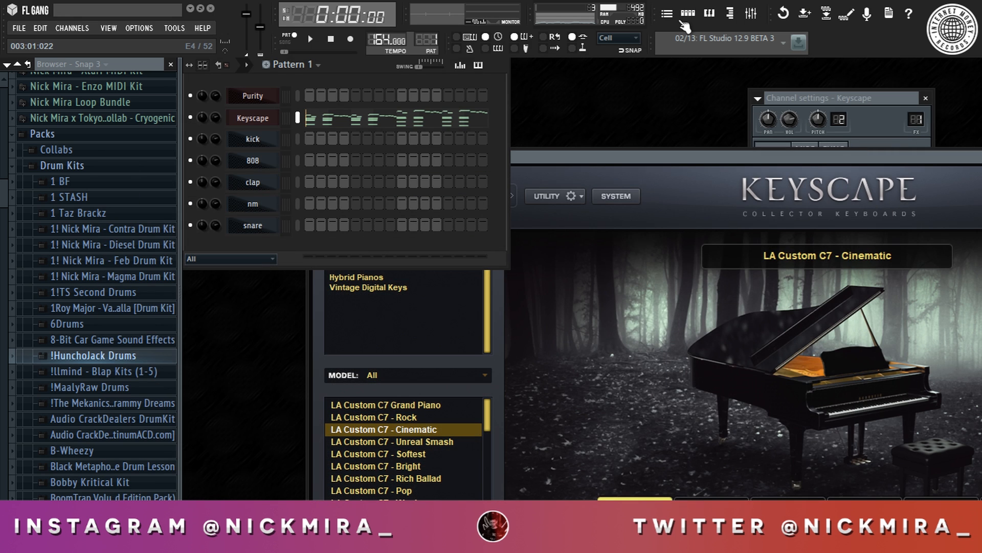
Place a kick on the first step of Pattern 1 and show the step velocity graph during playback.
left_click(233, 142)
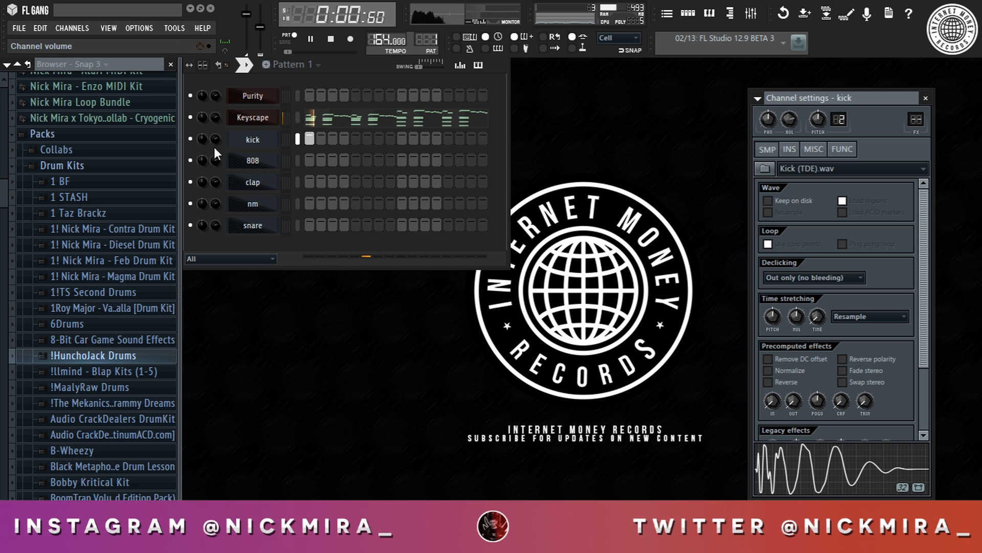
left_click(470, 70)
key("space")
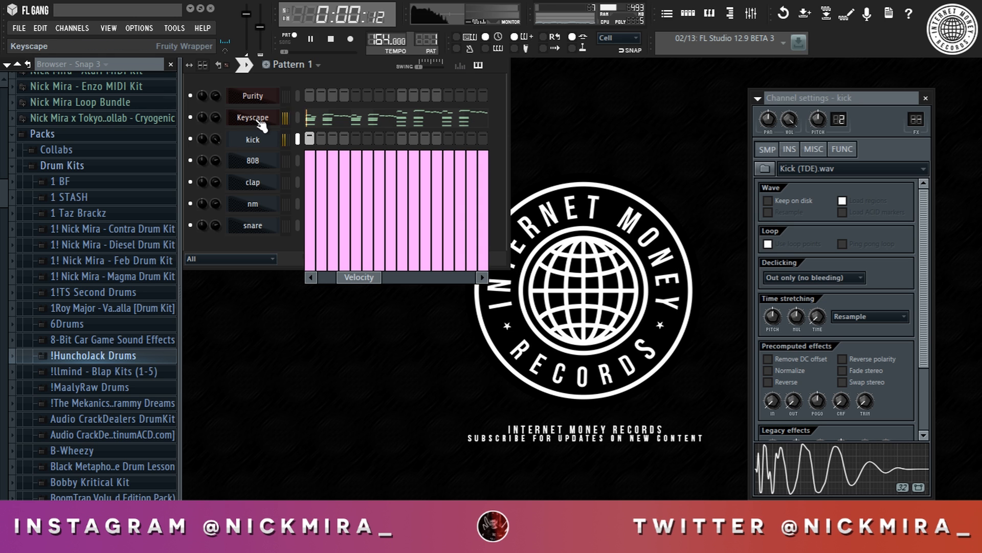
Build a four-bar kick rhythm of C5 notes in the kick's piano roll, extended with quick legato to bar 5.
right_click(276, 152)
left_click(286, 136)
scroll(381, 138, "up", 10)
scroll(399, 129, "down", 5)
scroll(391, 205, "down", 5)
left_click(363, 211)
left_click(433, 211)
key("ctrl+l")
key("ctrl+b")
right_click(655, 215)
left_click(670, 211)
key("ctrl+l")
right_click(671, 214)
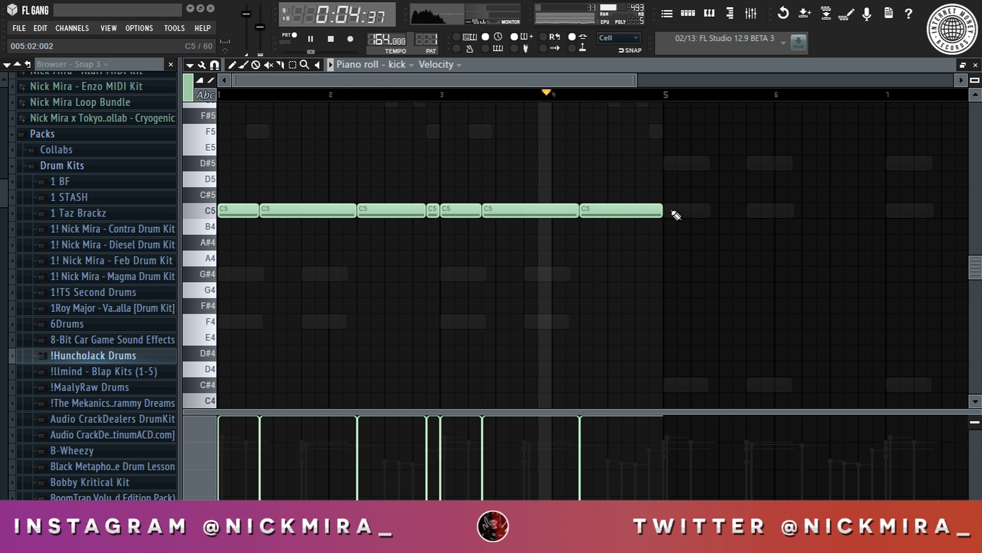
Duplicate the kick rhythm into bars 5 to 8, then place a clap and a snare on the ninth step.
key("ctrl+b")
key("F7")
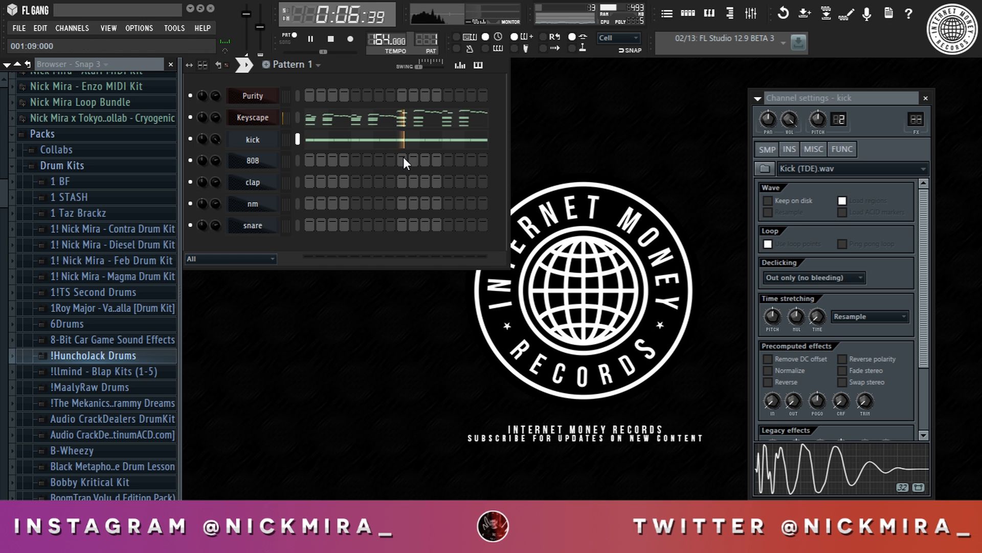
left_click(402, 183)
left_click(252, 182)
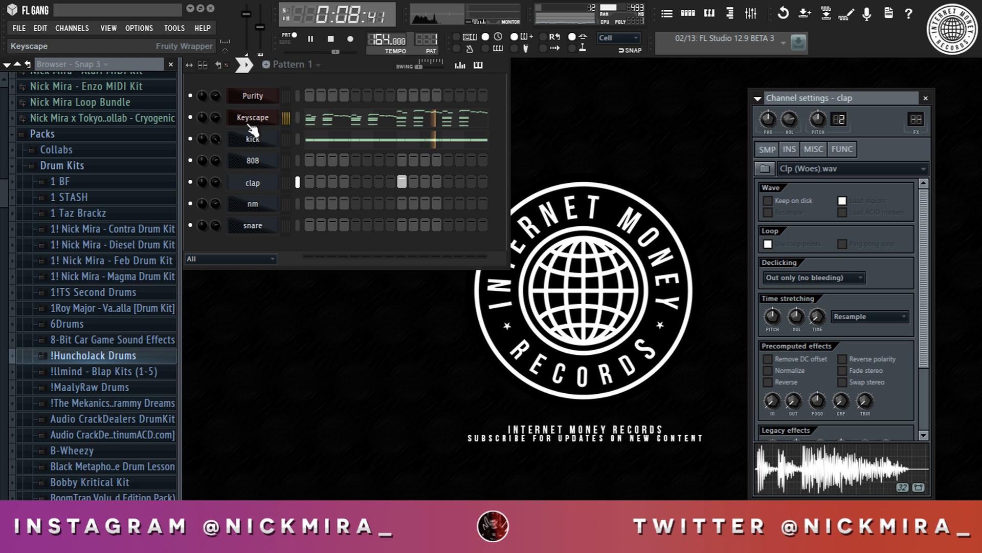
left_click(253, 226)
left_click(403, 225)
Fill the nm hi-hat channel on every 2 steps and lower its volume to about 66%.
right_click(252, 203)
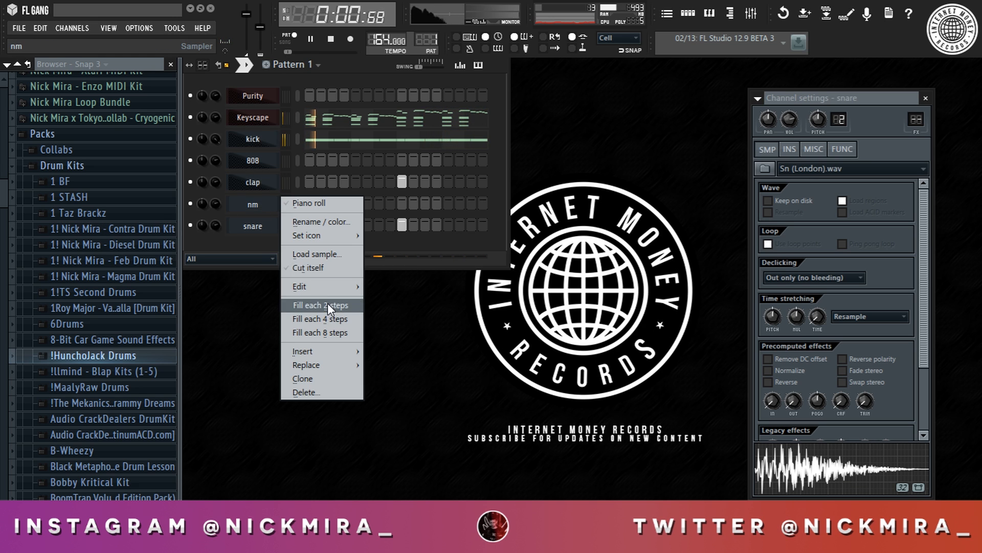
left_click(307, 308)
left_click(275, 205)
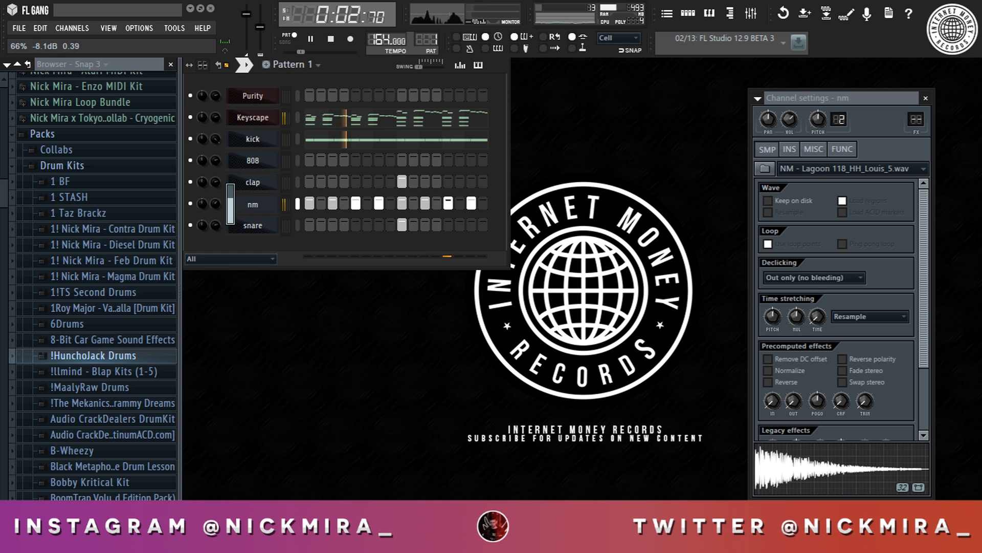
Copy the kick channel's notes and paste them into the 808 channel.
left_click(266, 144)
key("ctrl+c")
right_click(260, 161)
key("e")
key("p")
Transpose all the 808 notes down to F3 in the piano roll.
left_click(396, 160)
scroll(386, 104, "down", 10)
scroll(387, 105, "down", 8)
scroll(461, 134, "up", 8)
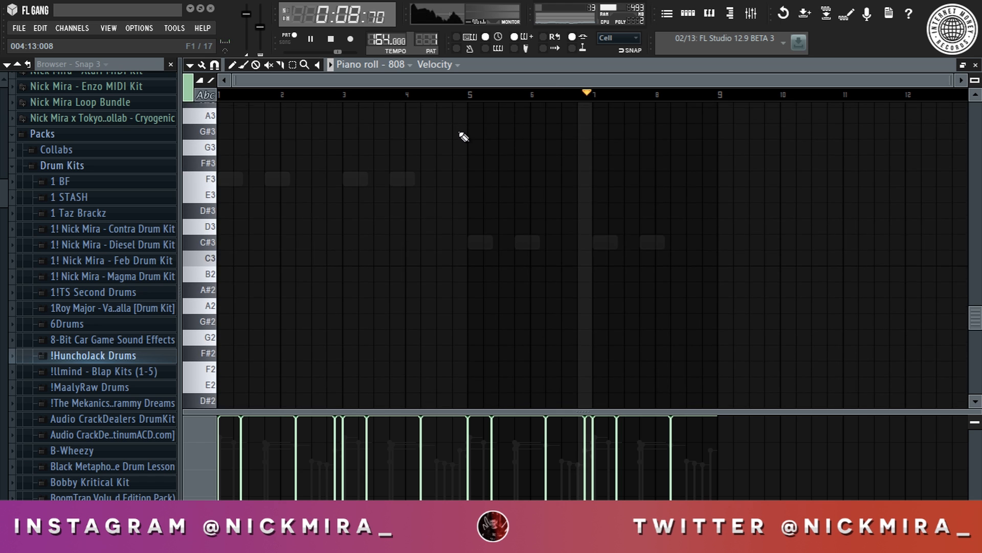
key("shift+Down")
key("shift+Down")
key("shift+Down")
key("shift+Down")
key("shift+Down")
key("shift+Down")
key("shift+Down")
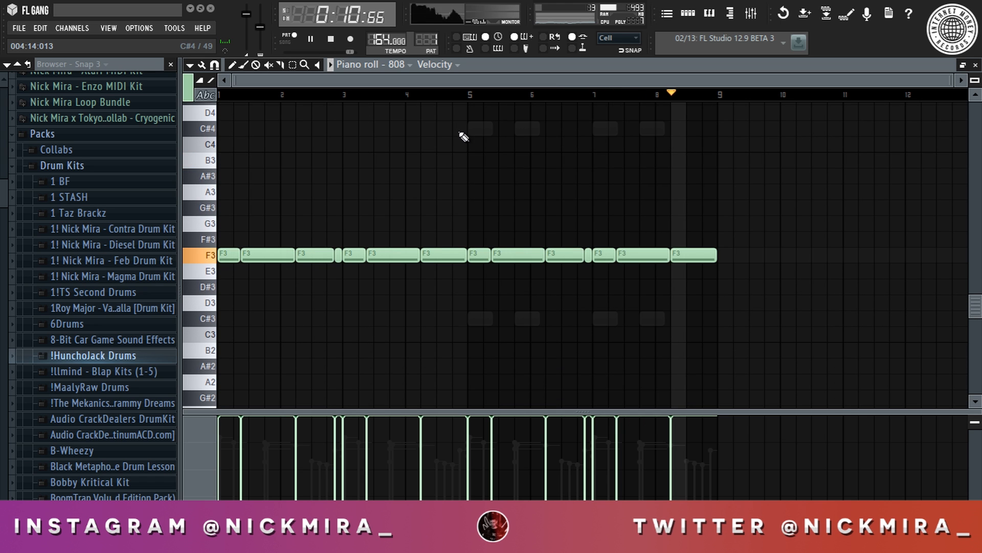
Lower the 808 notes in bars 5 to 8 by four semitones to C#3, and raise the whole line two octaves.
left_click_drag(480, 248, 806, 338)
key("shift+Down")
key("shift+Down")
key("shift+Down")
key("shift+Down")
key("ctrl+a")
key("ctrl+Up")
key("ctrl+Up")
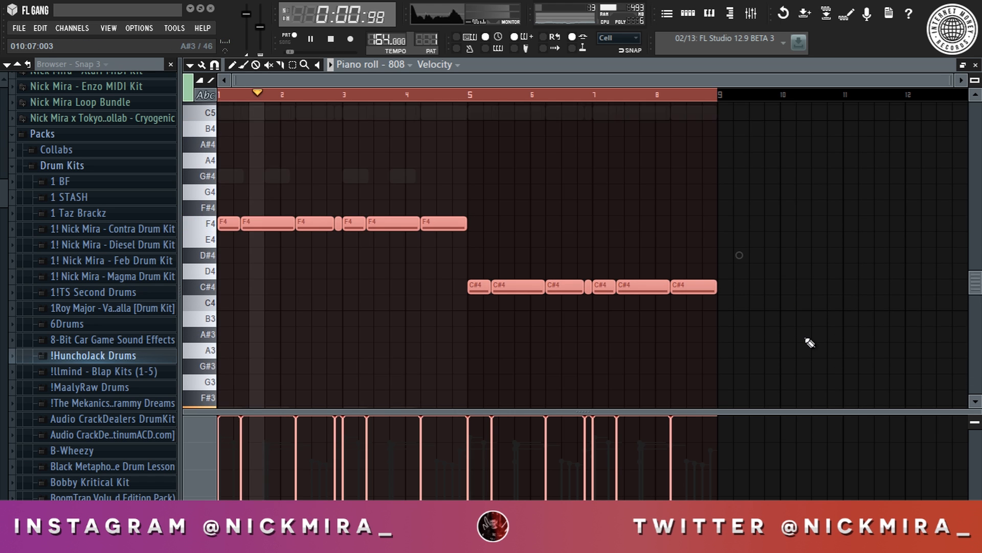
Raise only the first 808 note of bar 5 by an octave to C#6 and close the piano roll.
left_click(796, 335)
left_click_drag(483, 253, 773, 340)
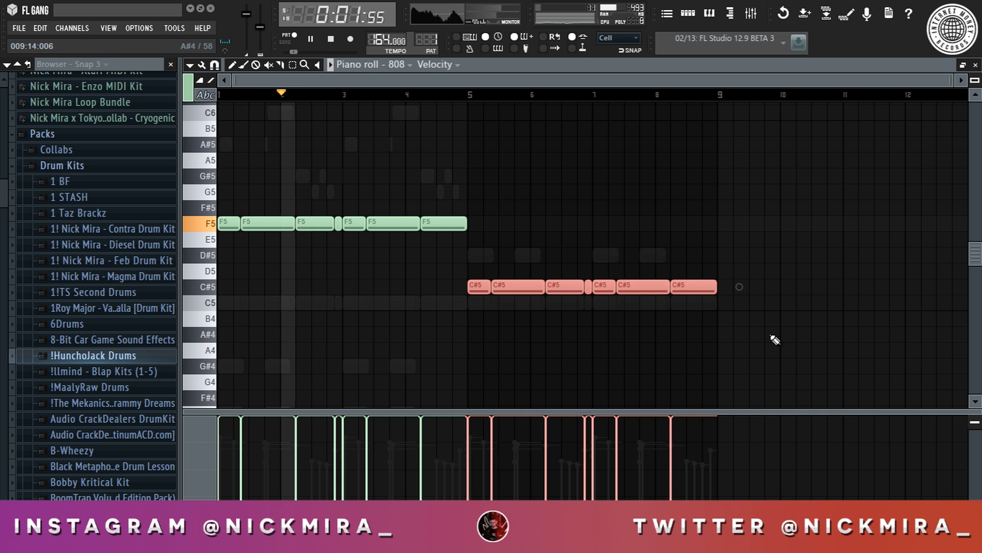
key("ctrl+Up")
left_click_drag(504, 183, 702, 235)
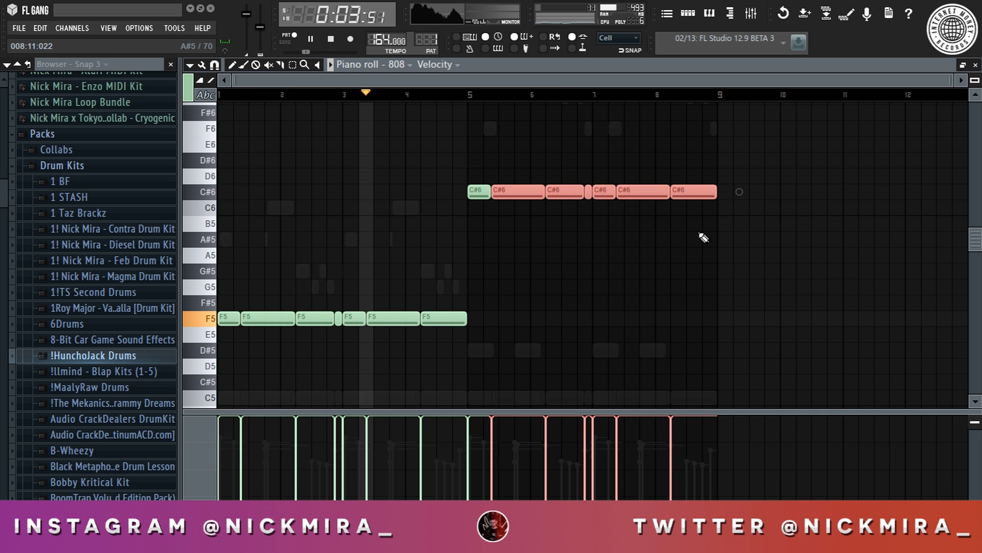
key("ctrl+Down")
left_click(704, 238)
key("Escape")
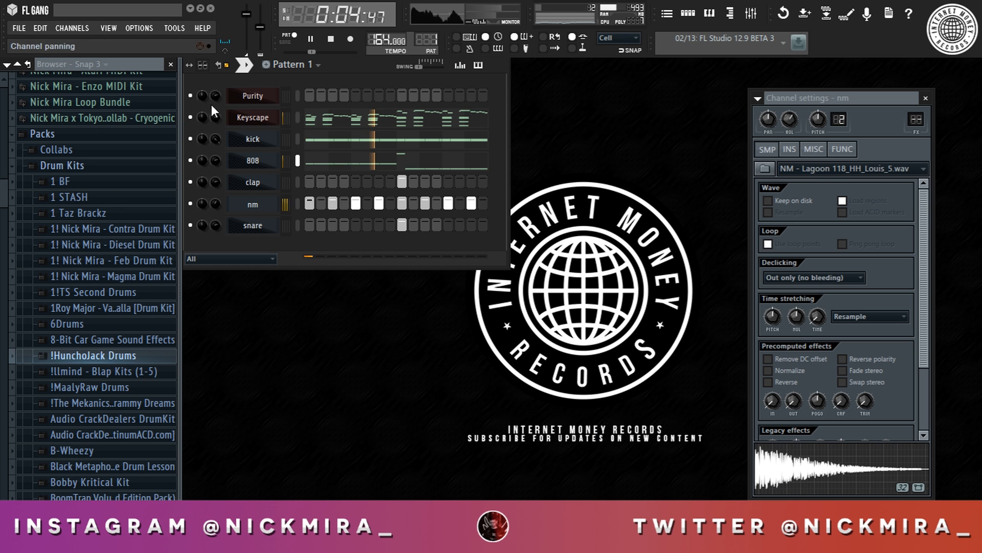
Copy the Keyscape melody into the Purity channel.
left_click(322, 122)
key("Escape")
right_click(259, 97)
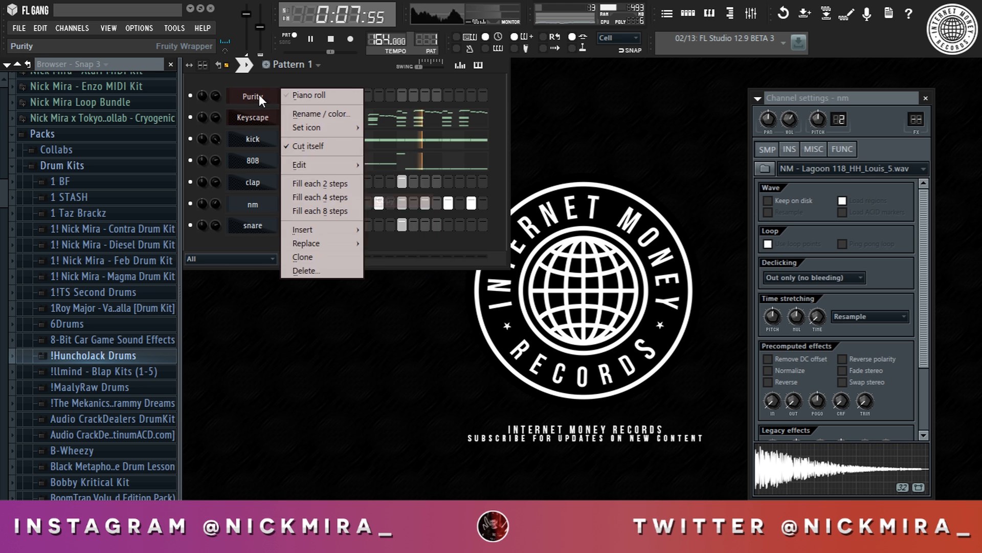
key("Escape")
Open the Purity instrument and load the Bell Pad preset from the Bell & Perc category.
left_click(259, 97)
left_click_drag(520, 194, 740, 59)
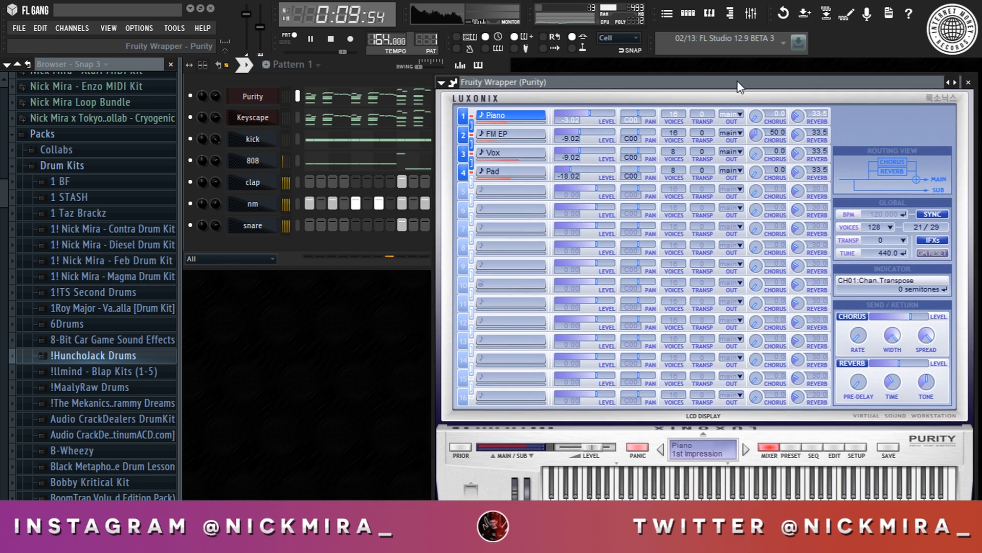
left_click(816, 423)
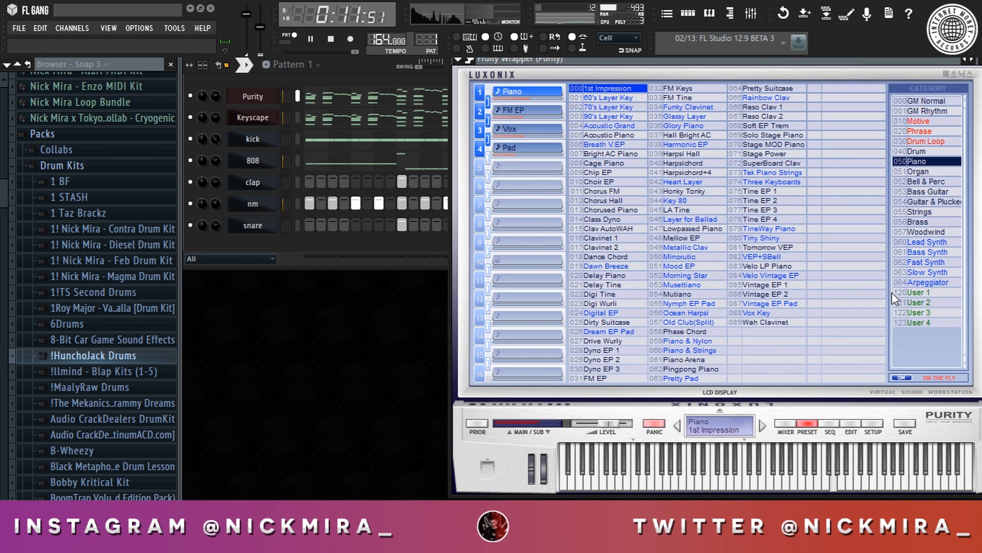
left_click(926, 261)
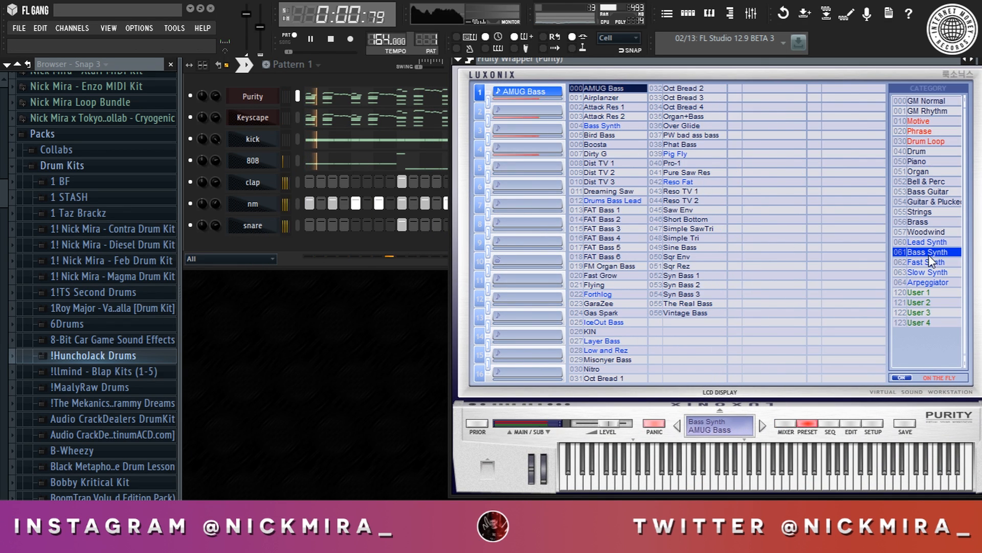
left_click(929, 182)
left_click(614, 134)
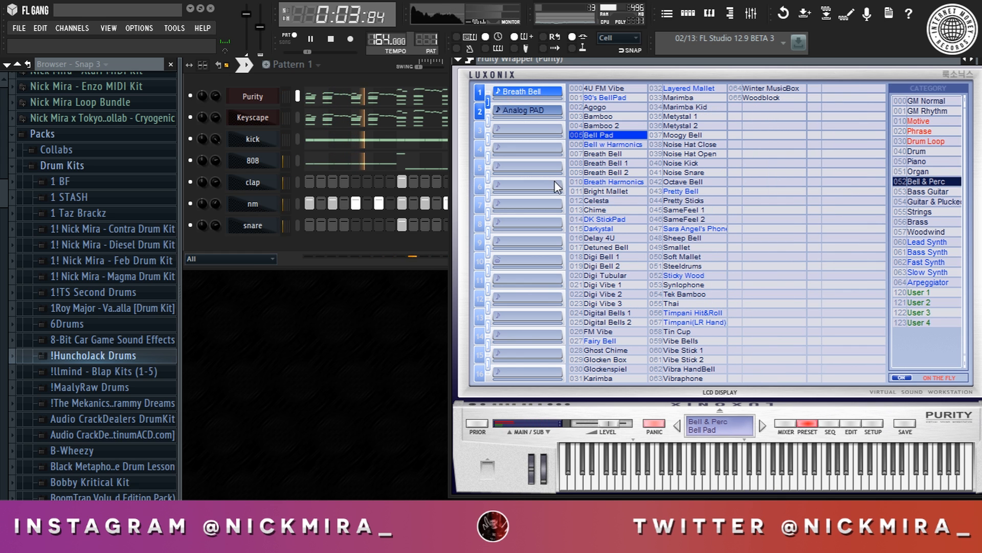
left_click(217, 90)
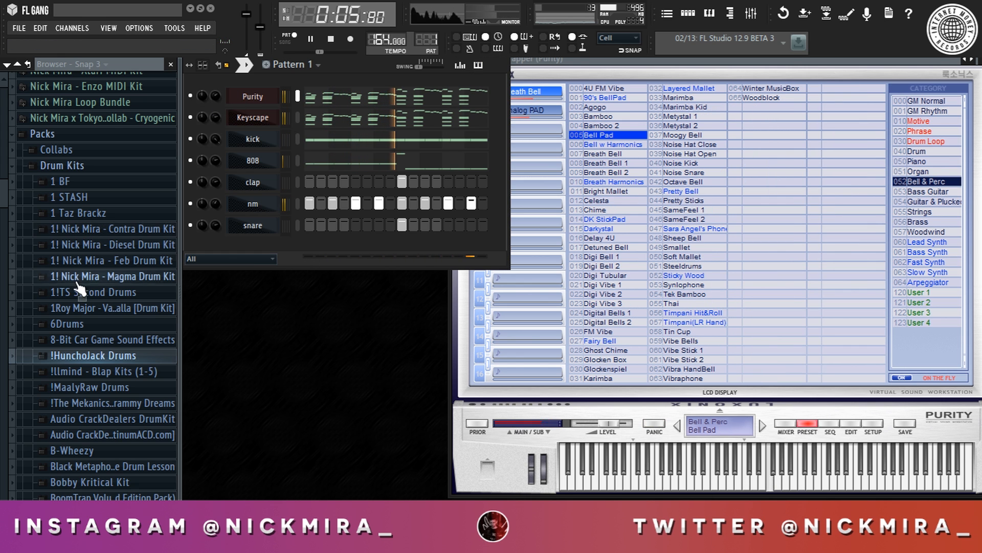
Add the sample 56 Grams - Hats (6)_2 from the 1 STASH Open Hats folder as a new channel.
left_click(104, 199)
left_click(97, 323)
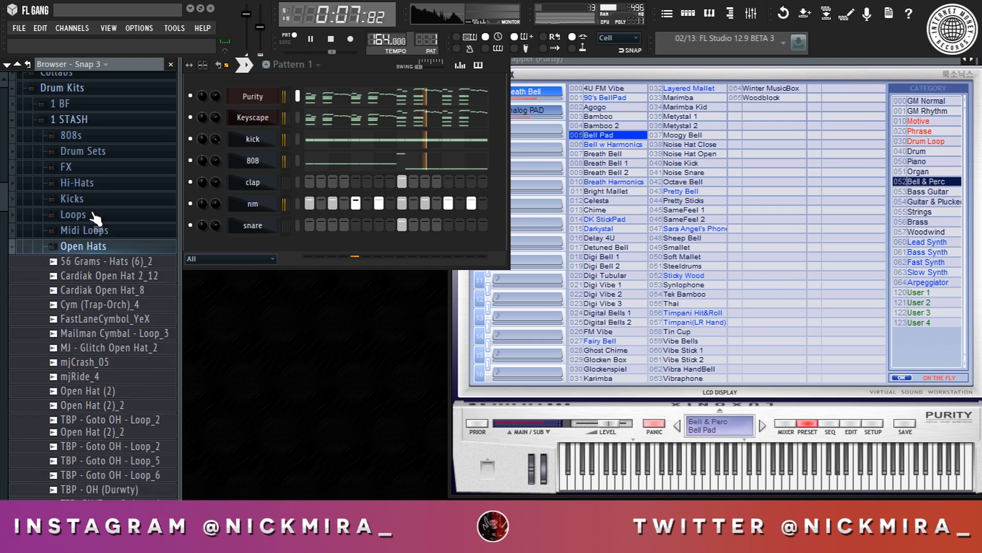
left_click(107, 172)
left_click_drag(271, 241, 301, 246)
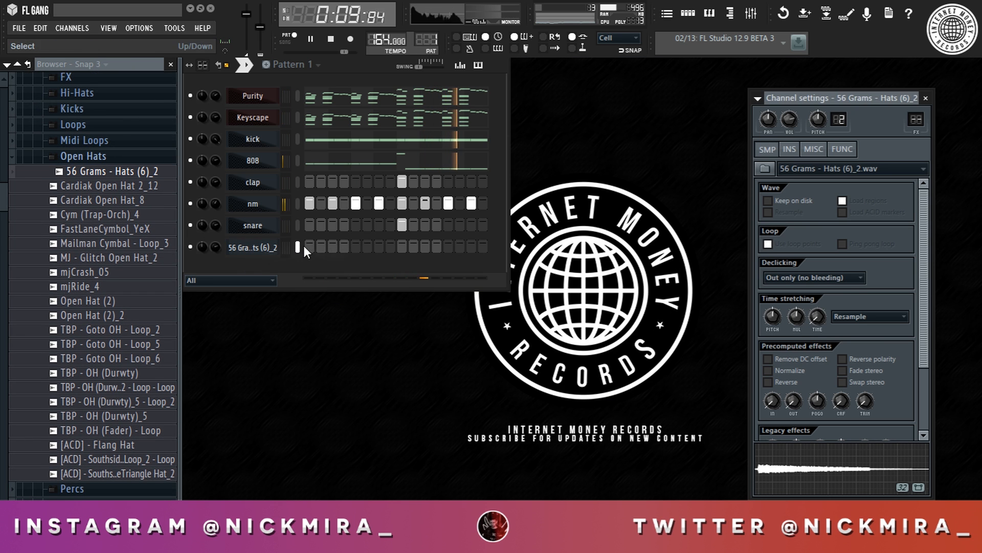
Keep a single C5 open-hat note at the start of bar 1, erasing the rest, and shorten it to about one beat.
key("F7")
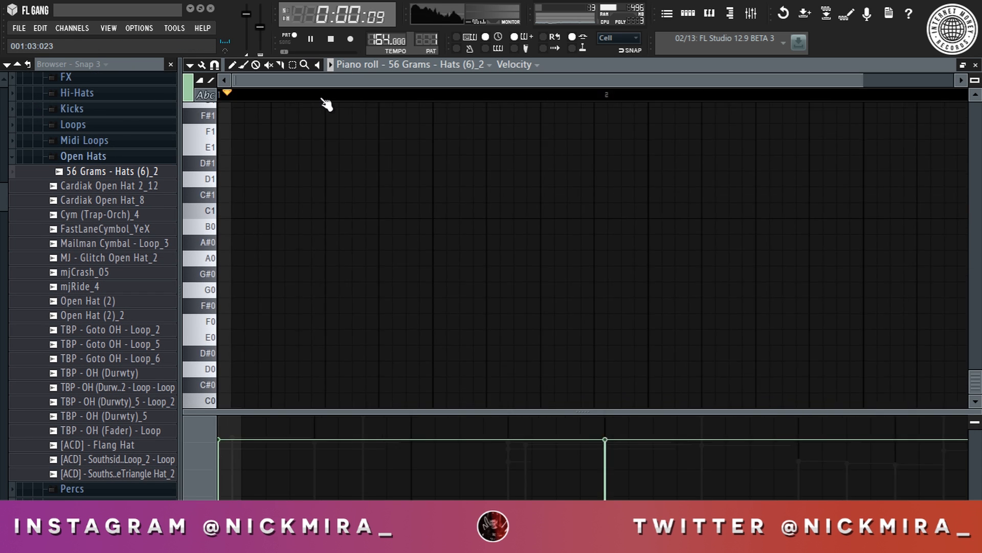
scroll(347, 172, "up", 3)
mouse_move(321, 276)
left_mouse_down()
mouse_move(448, 375)
mouse_move(688, 346)
left_mouse_up()
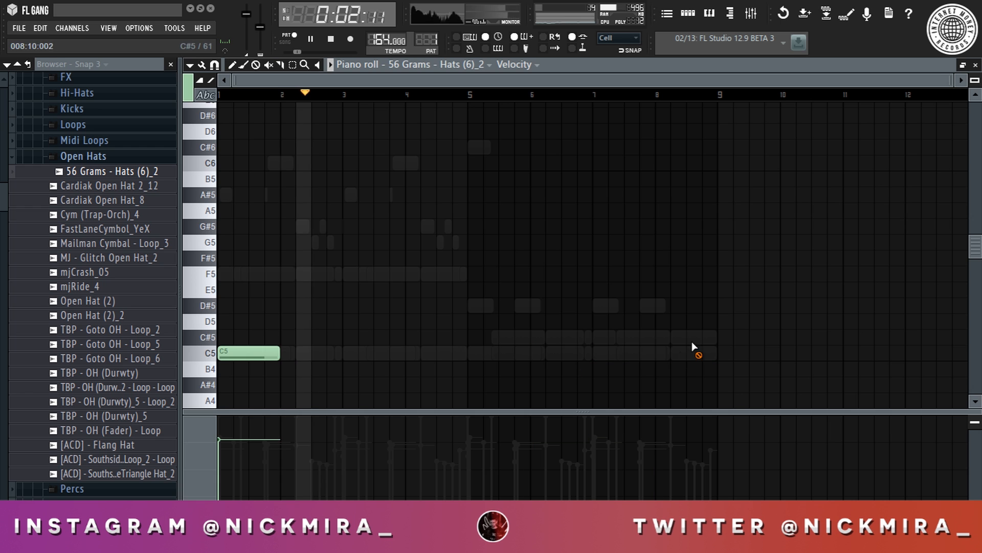
left_click_drag(279, 353, 232, 353)
key("F7")
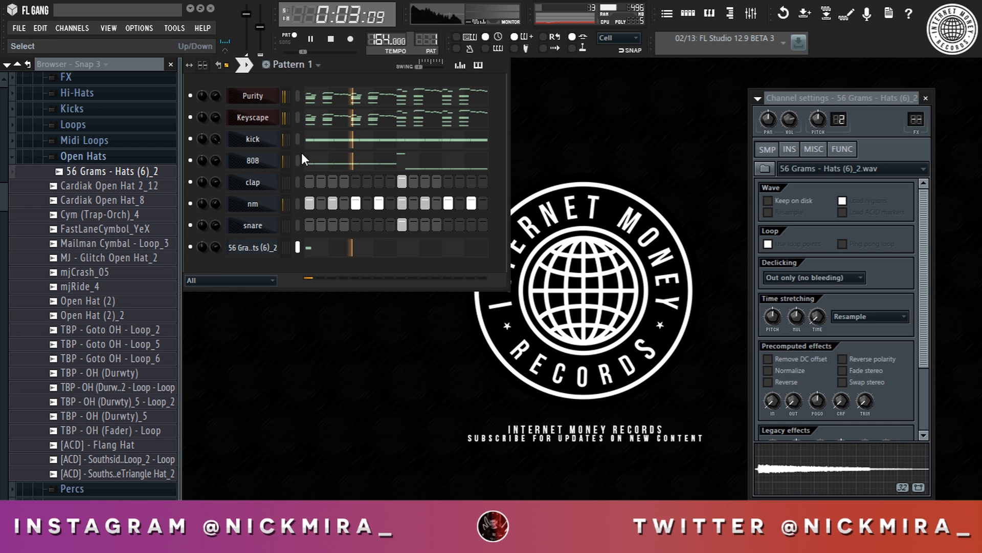
Collapse the Open Hats and 1 STASH sample folders and show the clap channel's settings.
left_click(122, 158)
scroll(125, 195, "up", 3)
left_click(89, 118)
left_click(277, 179)
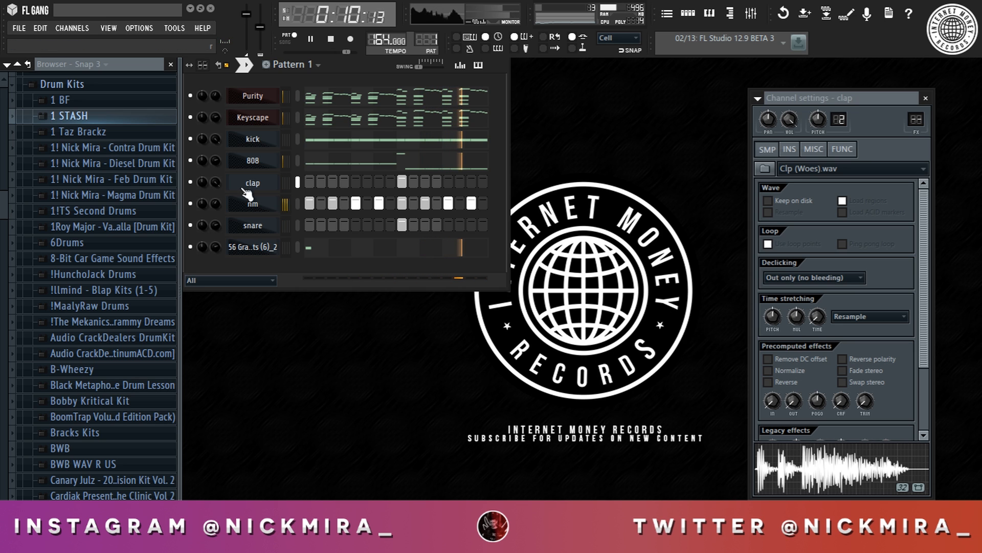
Send the nm hi-hats to the piano roll and chop the first note and one in the second half of bar 2 into rolls.
right_click(265, 207)
left_click(318, 204)
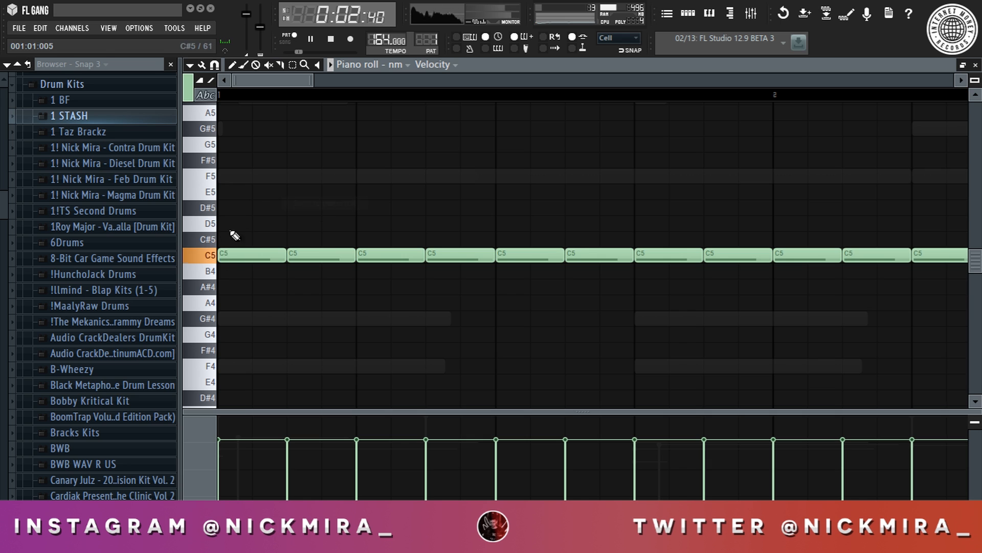
key("alt+u")
key("Return")
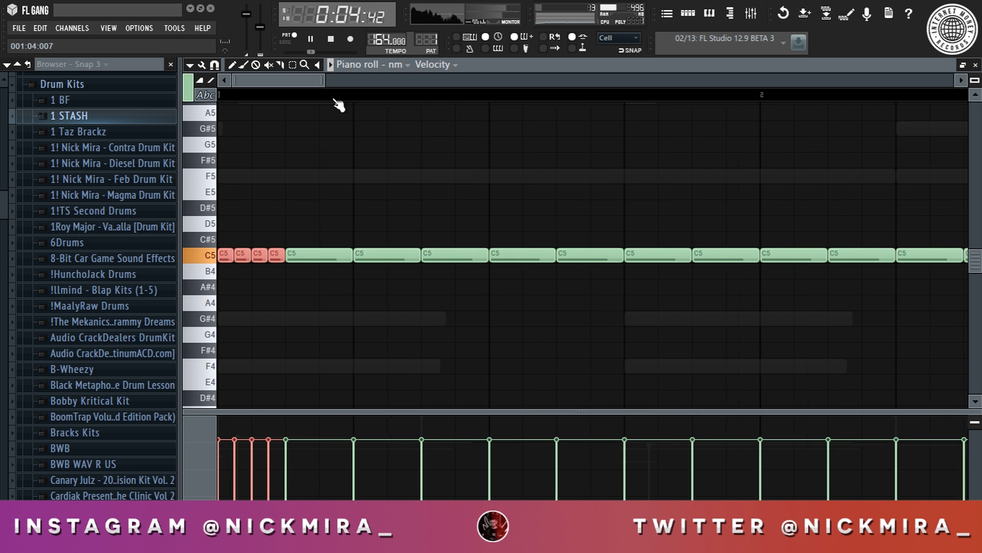
scroll(312, 245, "down", 5)
left_click(325, 250, "ctrl")
key("alt+u")
key("Return")
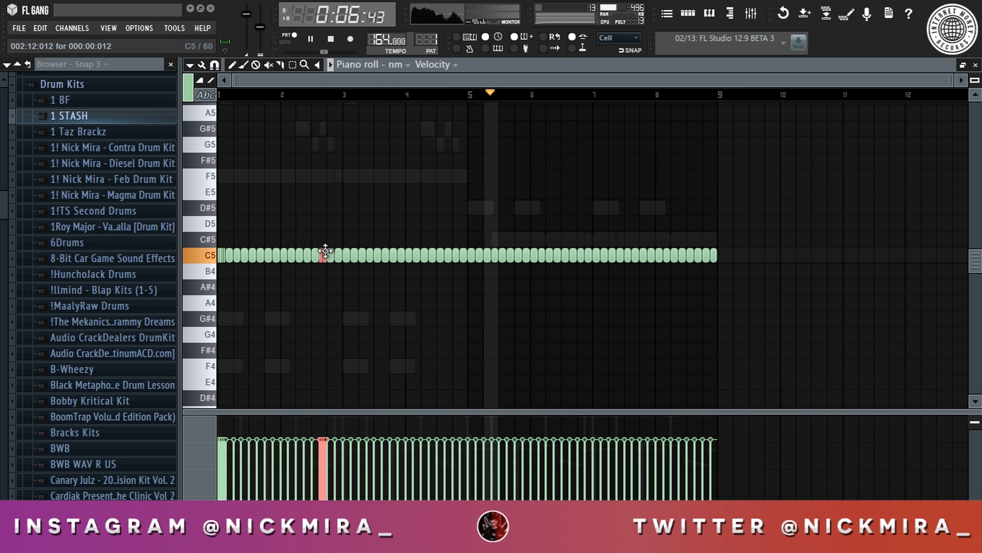
Replace the nm hi-hats in bars 5 to 8 with a duplicate of the first four bars and close the piano roll.
left_click_drag(469, 252, 783, 287)
key("Delete")
key("ctrl+b")
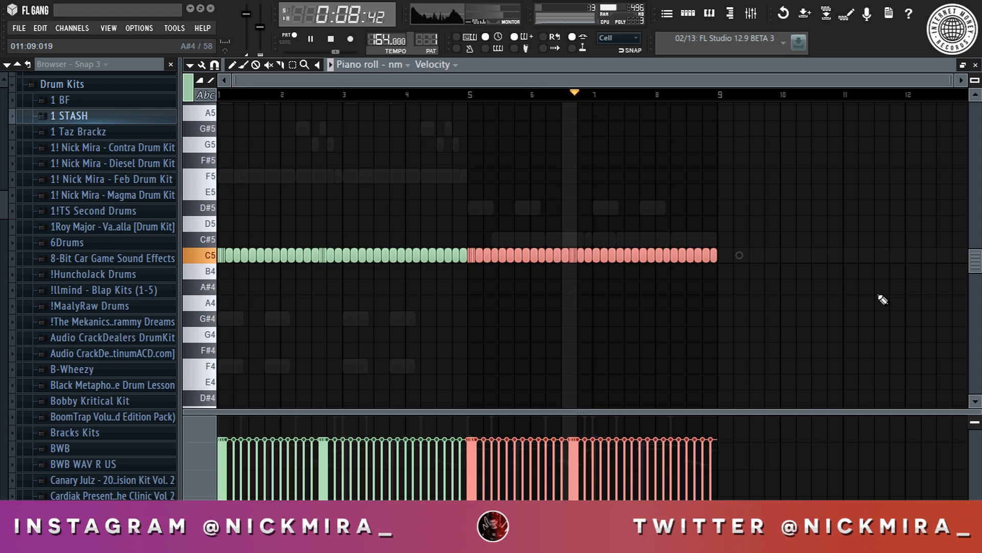
key("ctrl+d")
key("Escape")
Check the remaining time on the 10-minute timer in Chrome and return to FL Studio.
mouse_move(481, 542)
left_click(558, 463)
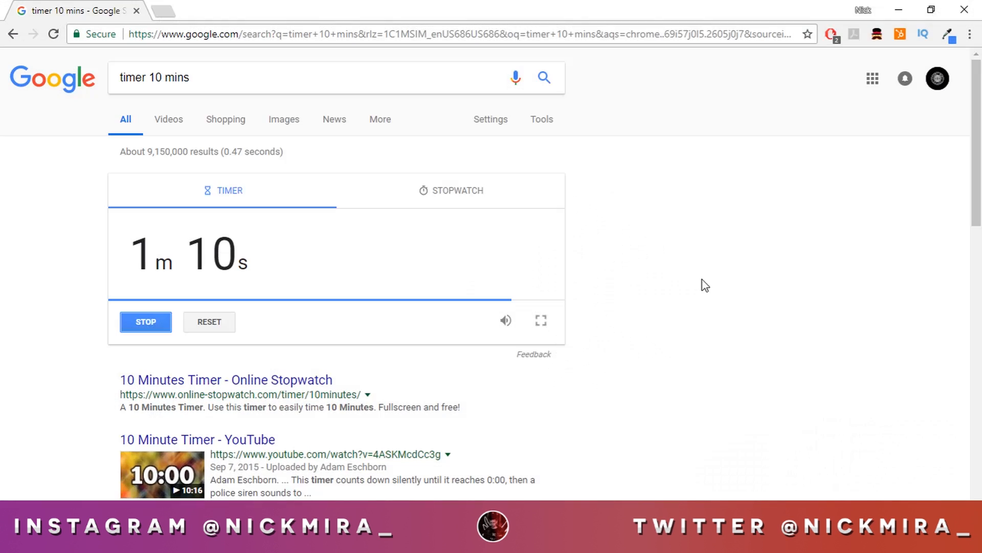
left_click(897, 7)
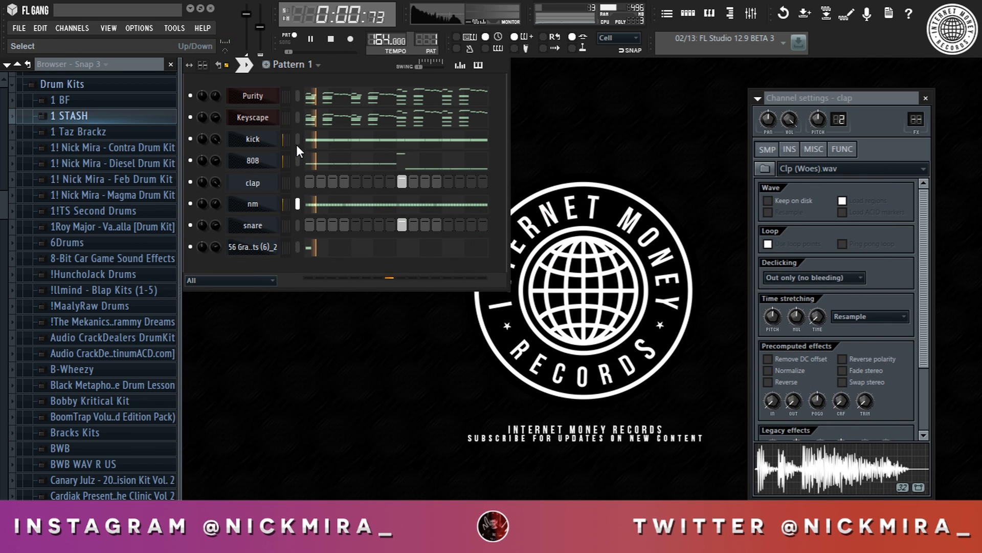
Link the drum channels to mixer tracks starting from Insert 4, and Purity and Keyscape starting from Insert 1.
key("F9")
right_click(364, 300)
mouse_move(492, 296)
left_click(550, 307)
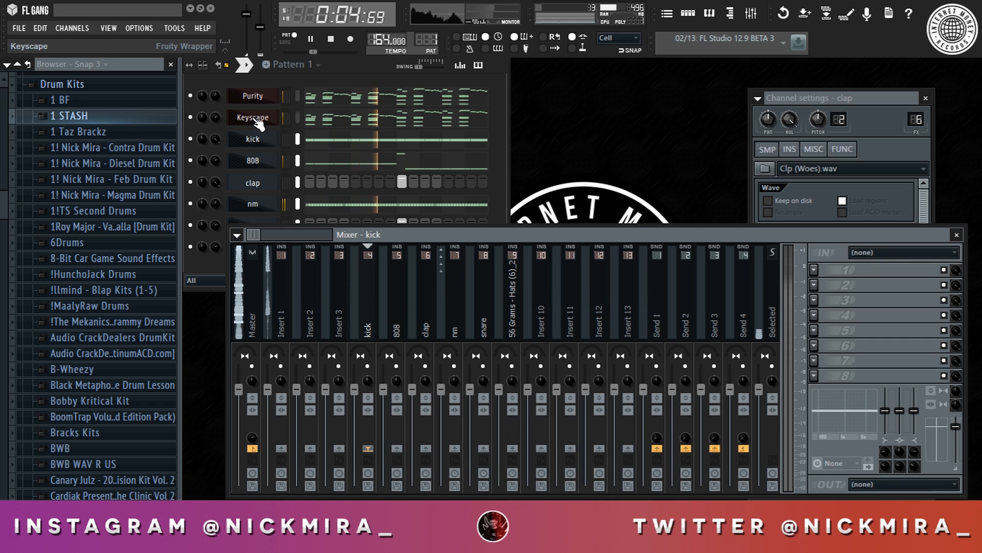
right_click(271, 307)
mouse_move(368, 296)
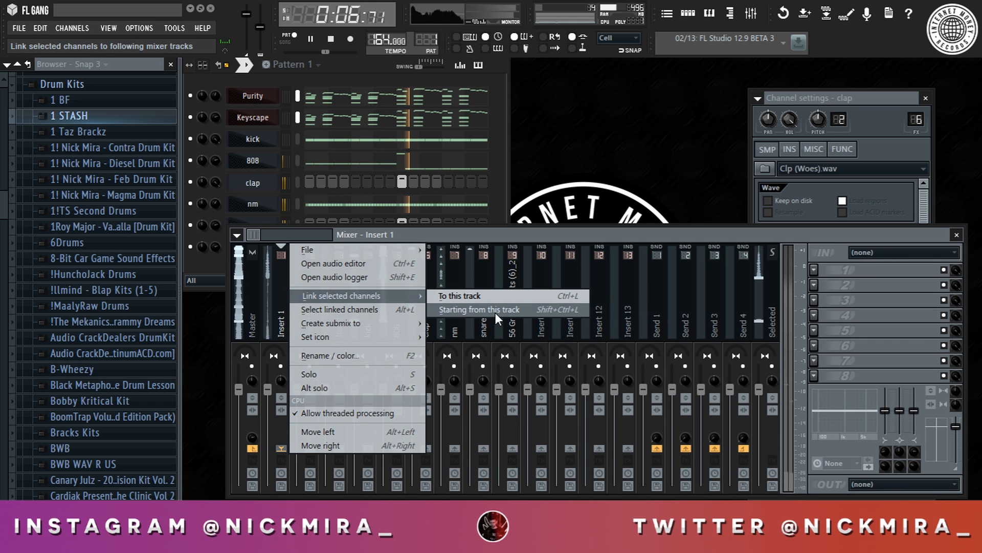
left_click(497, 311)
Add Fruity Limiter to the third effect slot of the Master track and close its window.
left_click(239, 300)
left_click(814, 300)
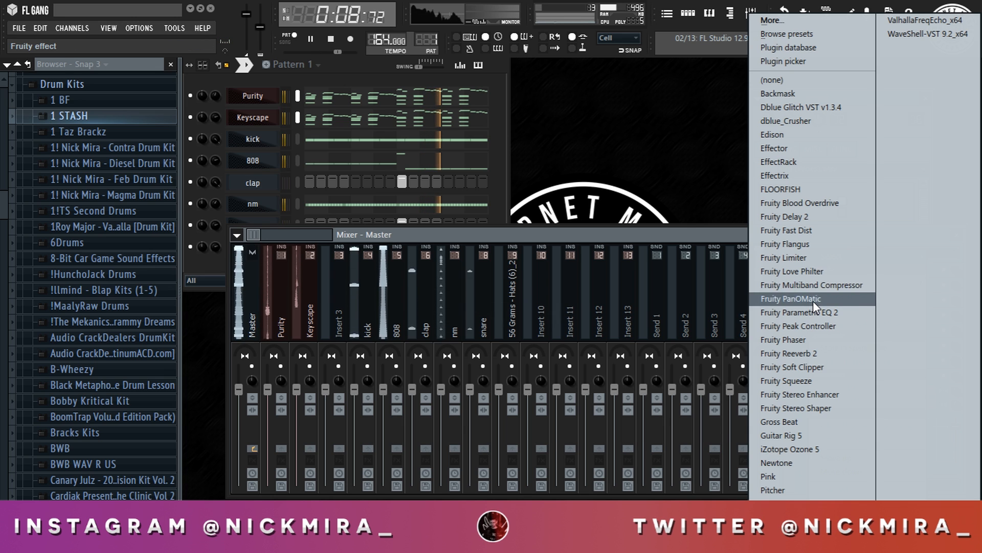
left_click(816, 257)
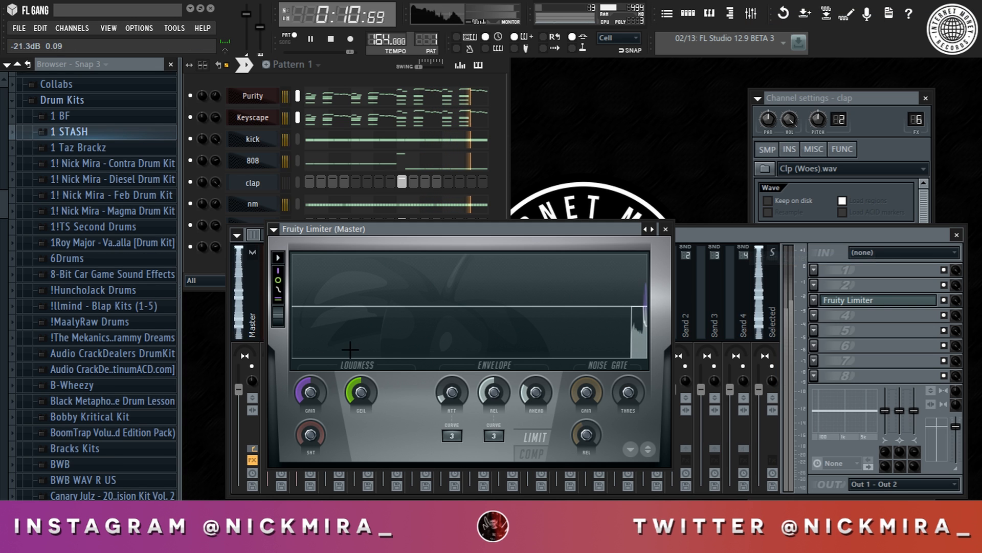
key("Escape")
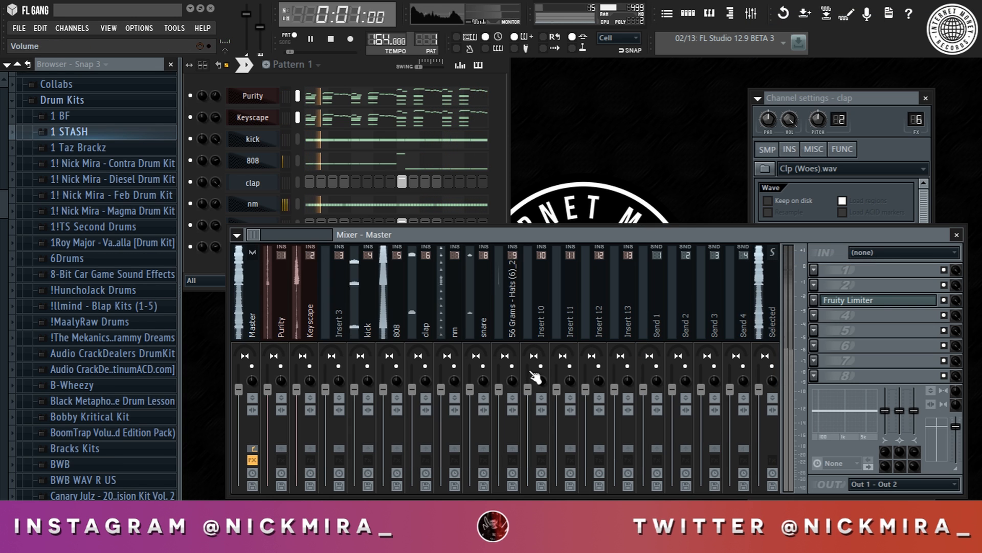
Lower the mixer faders of the 808, nm, Keyscape and Purity tracks.
left_click_drag(383, 389, 383, 405)
mouse_move(441, 390)
left_mouse_down()
mouse_move(441, 419)
mouse_move(442, 407)
left_mouse_up()
left_click_drag(310, 390, 281, 413)
Add Fruity Multiband Compressor to the fourth effect slot of the Master track.
left_click(256, 333)
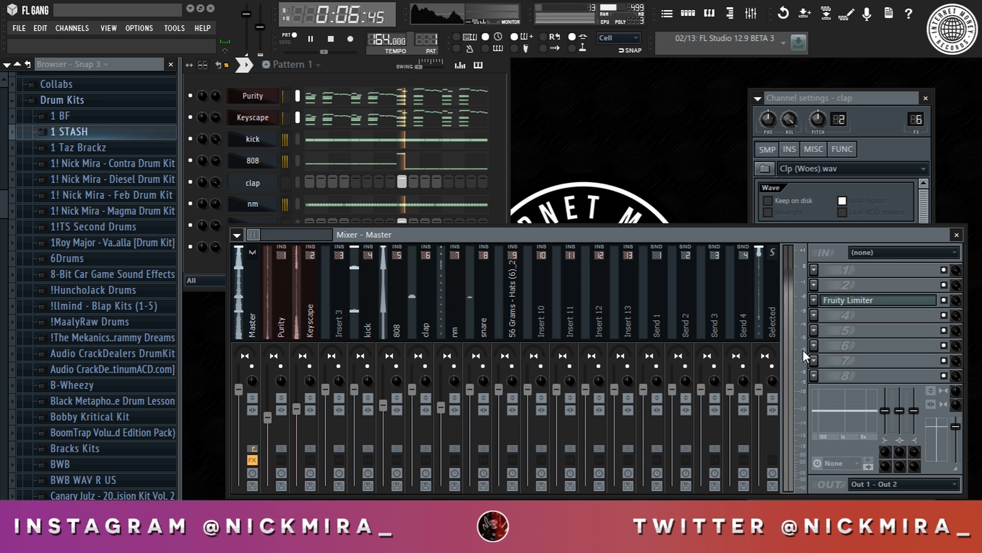
left_click(815, 317)
left_click(828, 283)
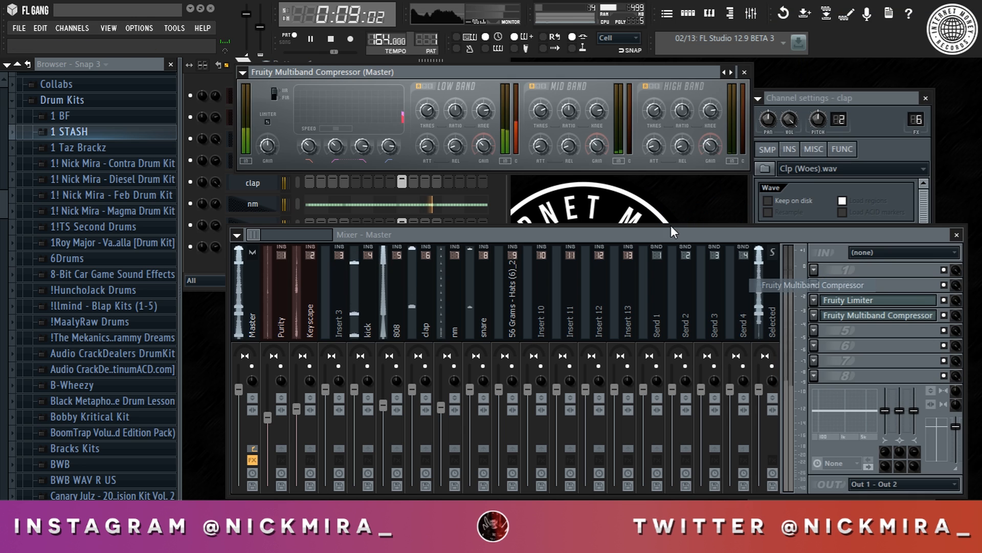
Load the Mastering 2.4dB preset in the Master track's Fruity Multiband Compressor and close its window.
left_click(738, 76)
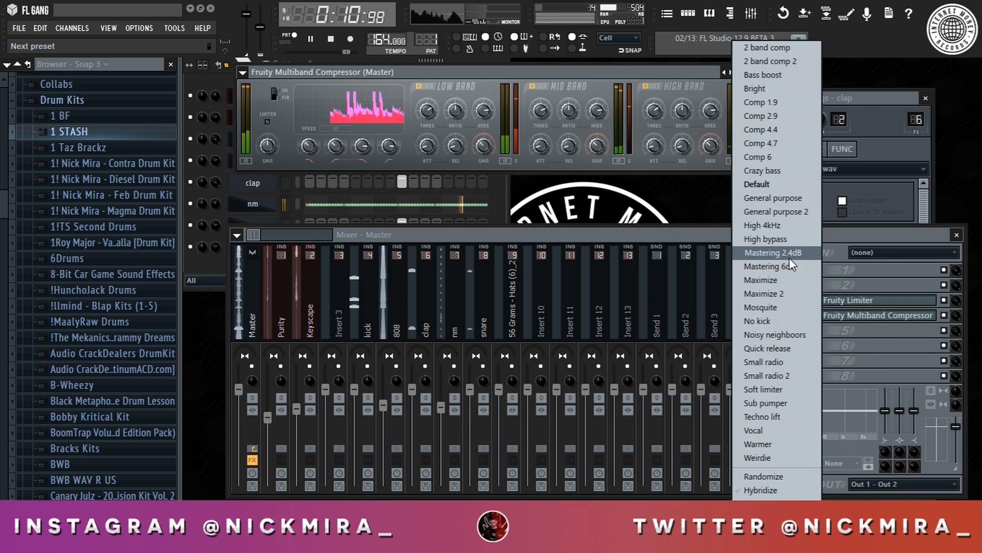
left_click(768, 252)
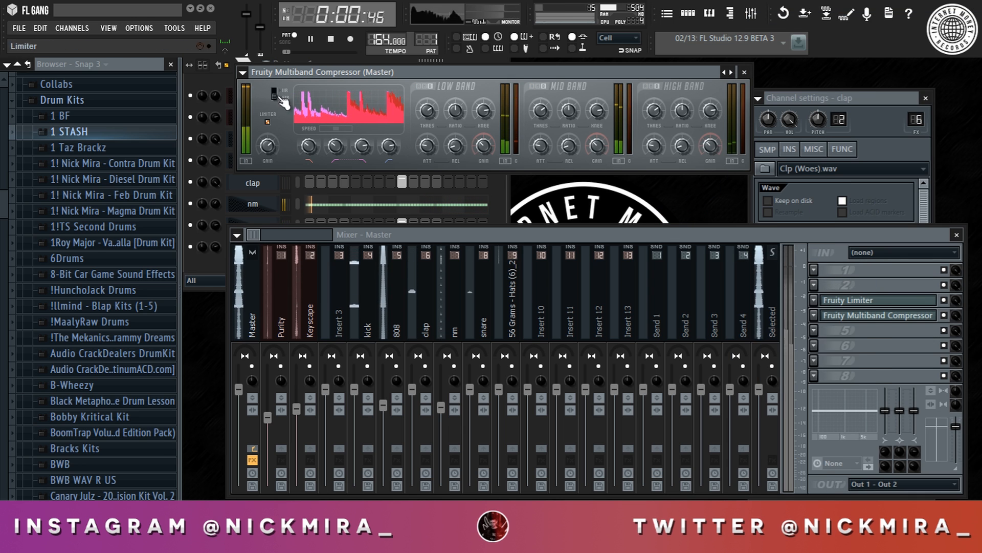
key("Escape")
Split the beat's pattern by channel into separate patterns and open the Playlist.
left_click(296, 65)
left_click(395, 223)
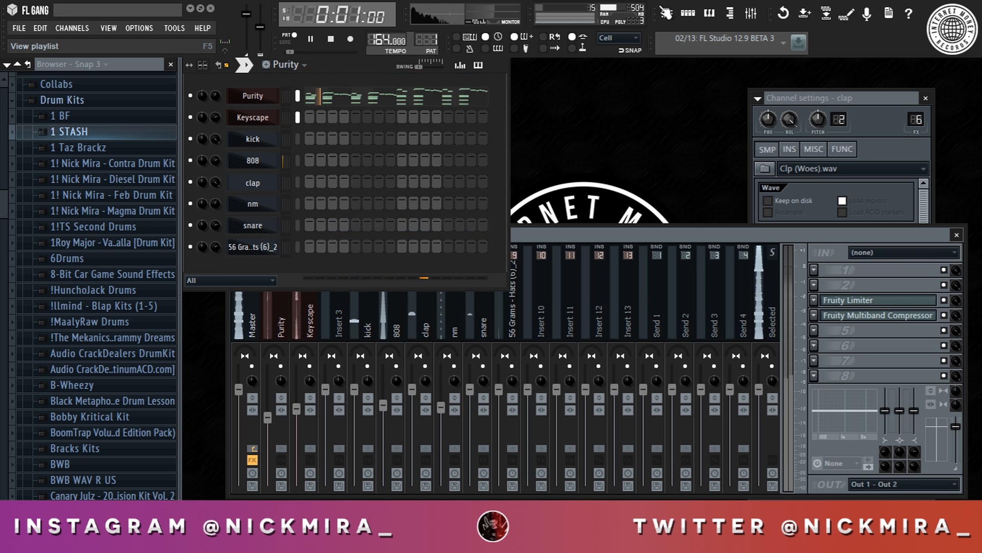
key("F5")
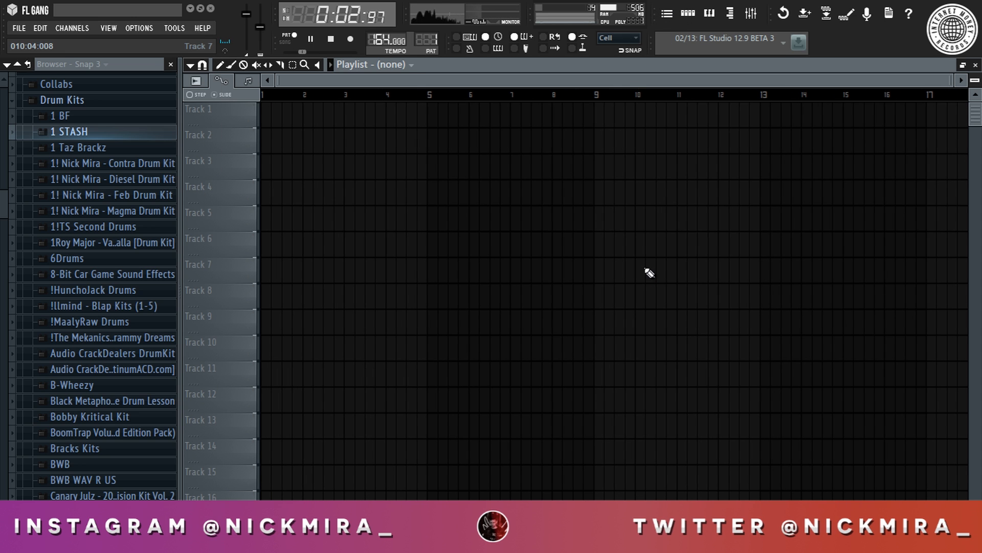
Place the Purity, Keyscape, kick, 808, clap, nm, snare and hats patterns at bar 1 on Playlist tracks 1 to 8.
left_click(263, 113)
left_click(263, 139)
left_click(263, 166)
left_click(261, 192)
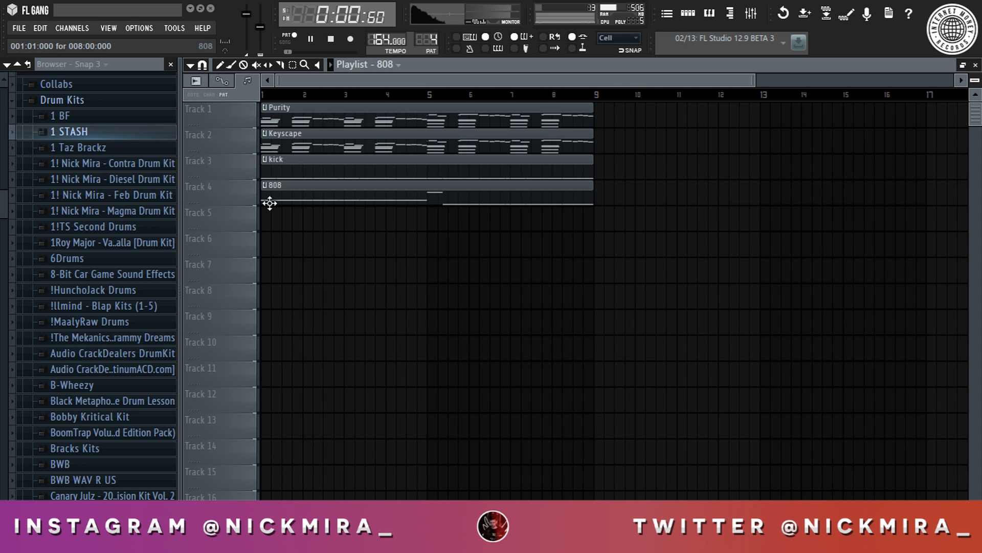
left_click(263, 218)
left_click(263, 244)
left_click(267, 273)
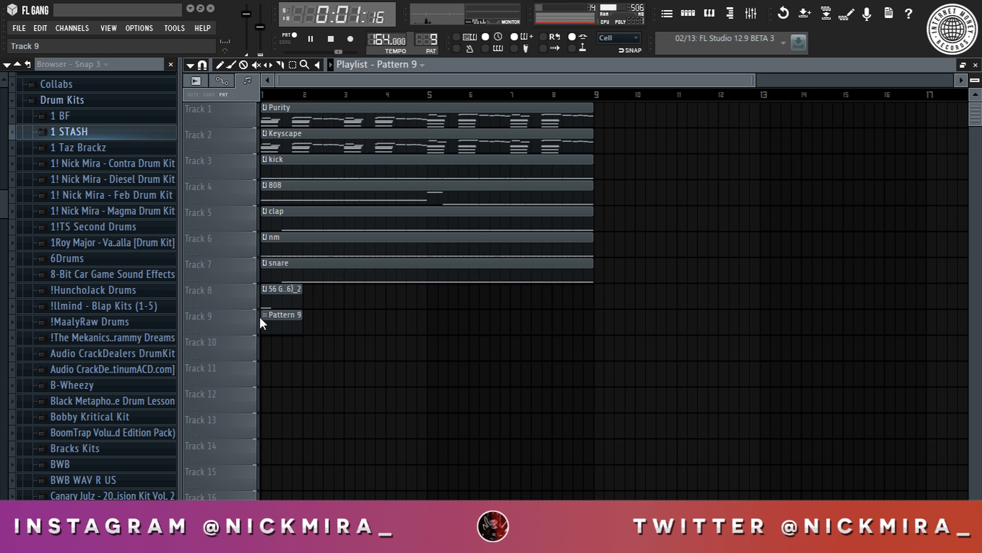
Repeatedly duplicate all Playlist clips until the arrangement runs to bar 129.
key("ctrl+a")
key("ctrl+b")
key("ctrl+a")
key("ctrl+b")
key("ctrl+a")
key("ctrl+b")
key("ctrl+a")
key("ctrl+b")
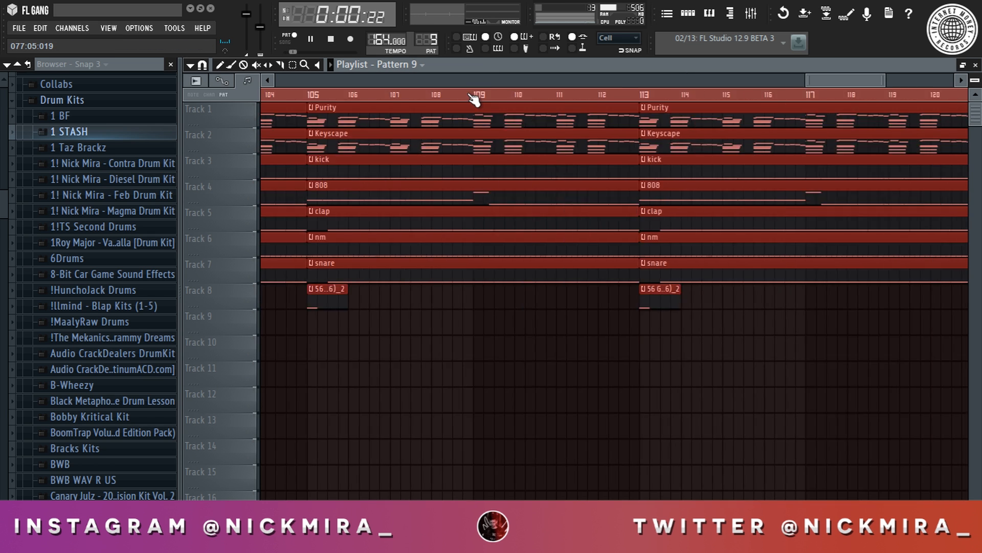
Play the song and delete the drum clips from the eight-bar sections starting at bars 1, 41, 81 and 121.
scroll(470, 96, "down", 5)
key("space")
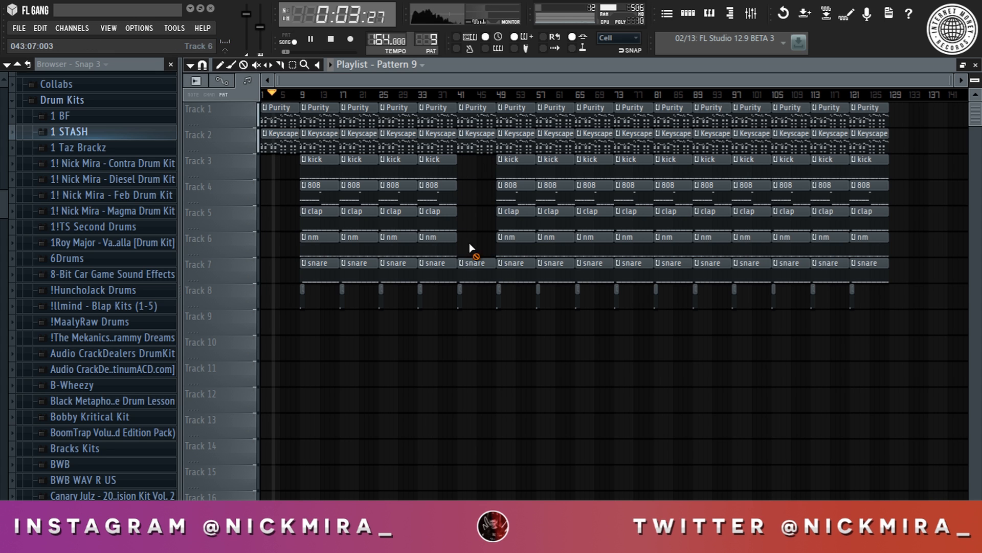
left_click_drag(498, 118, 965, 439)
key("Delete")
left_click_drag(583, 384, 303, 49)
key("ctrl+d")
Delete the Purity clips at bars 25, 41, 65, 81, 105 and 121, and the kick clip at bar 25.
right_click(404, 116)
left_click_drag(306, 124, 553, 353)
key("ctrl+b")
key("ctrl+b")
left_click(482, 233, "ctrl")
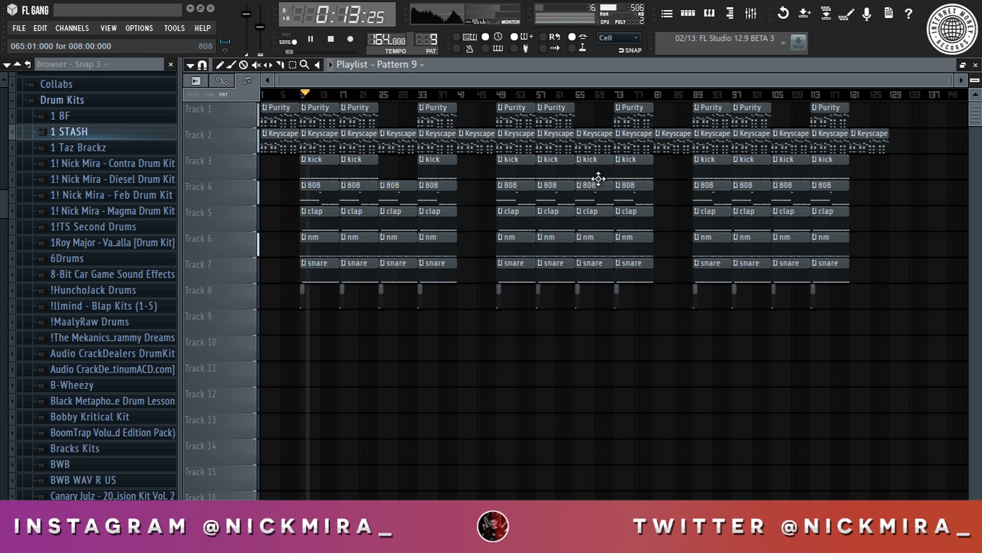